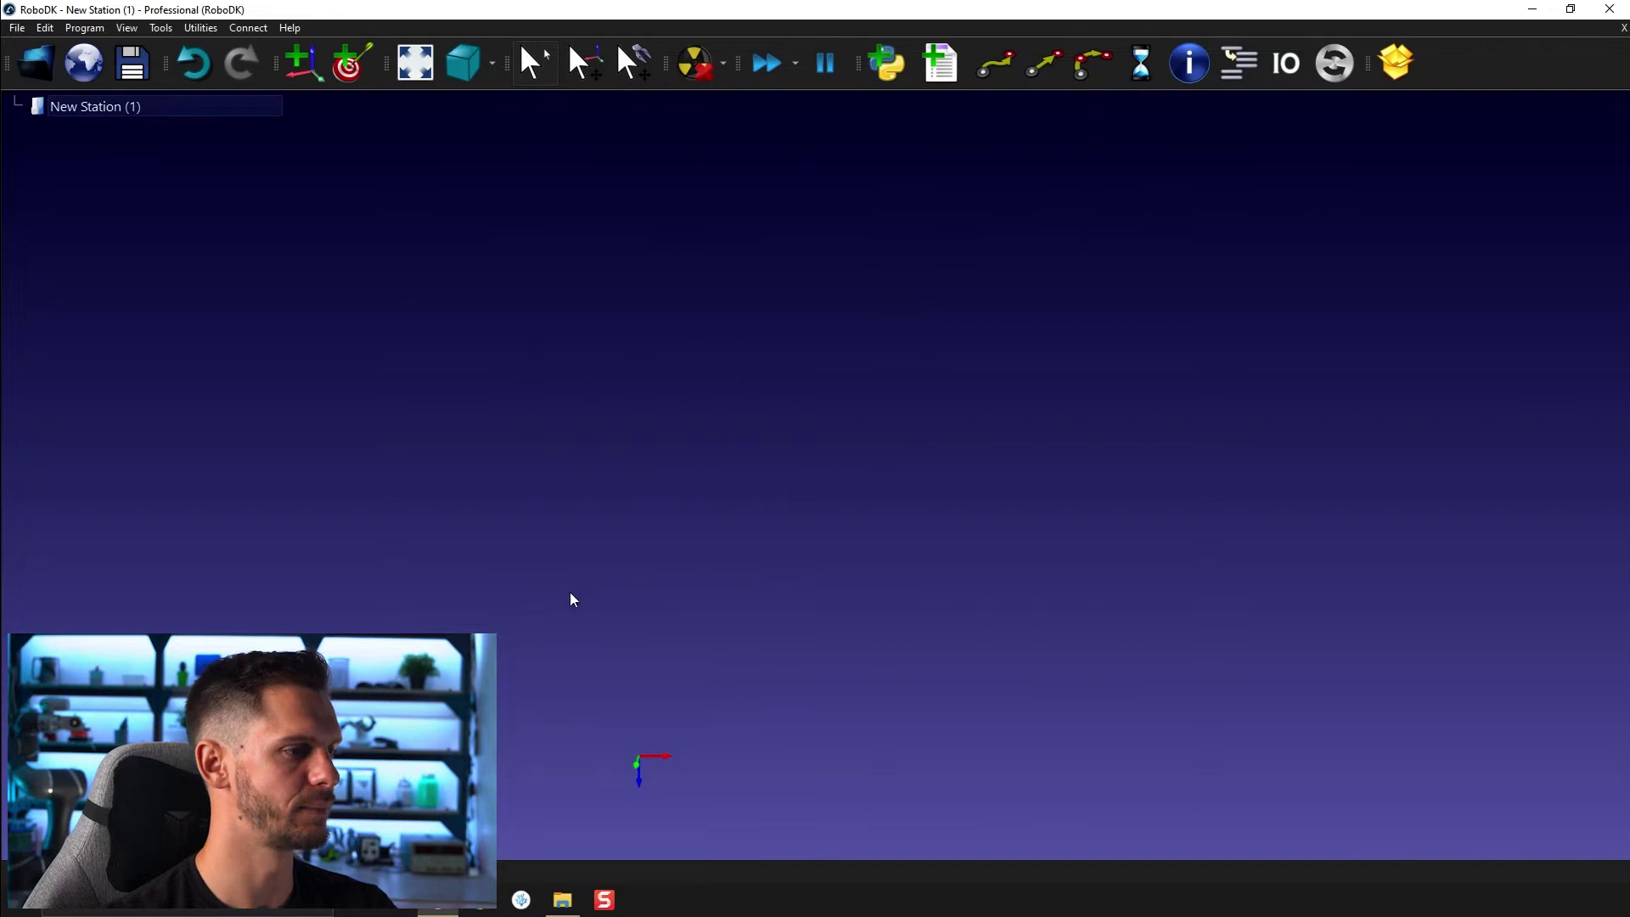
Add five reference frames to the station and bring them all into view.
left_click(491, 64)
left_click(309, 66)
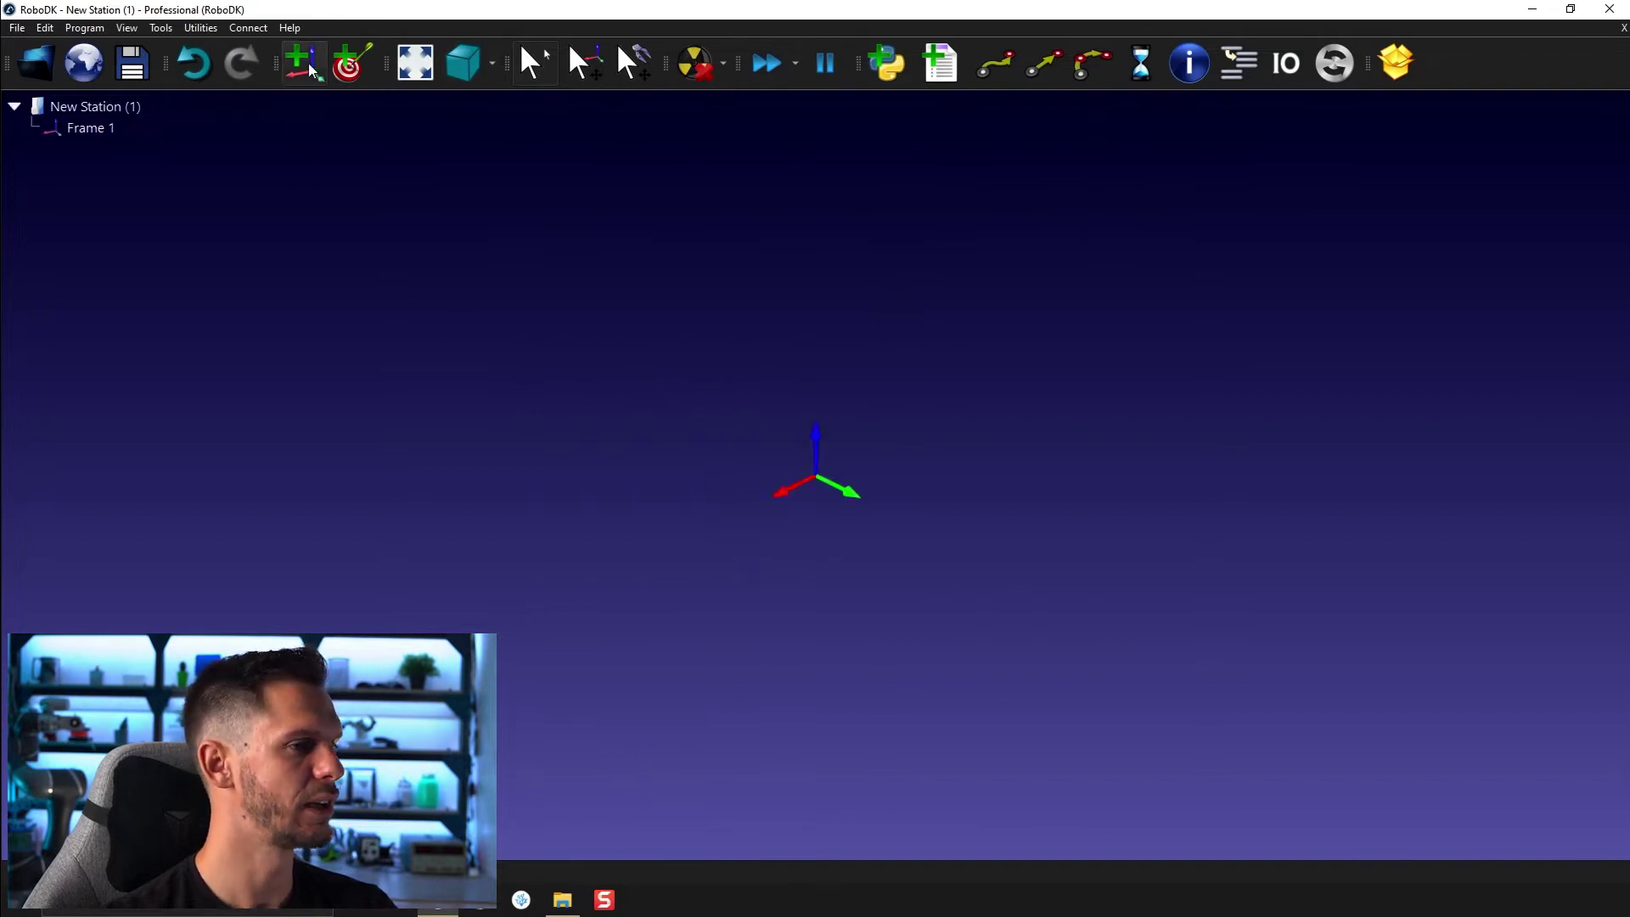
left_click(309, 66)
left_click(309, 67)
left_click(309, 66)
left_click(309, 66)
scroll(615, 480, "down", 6)
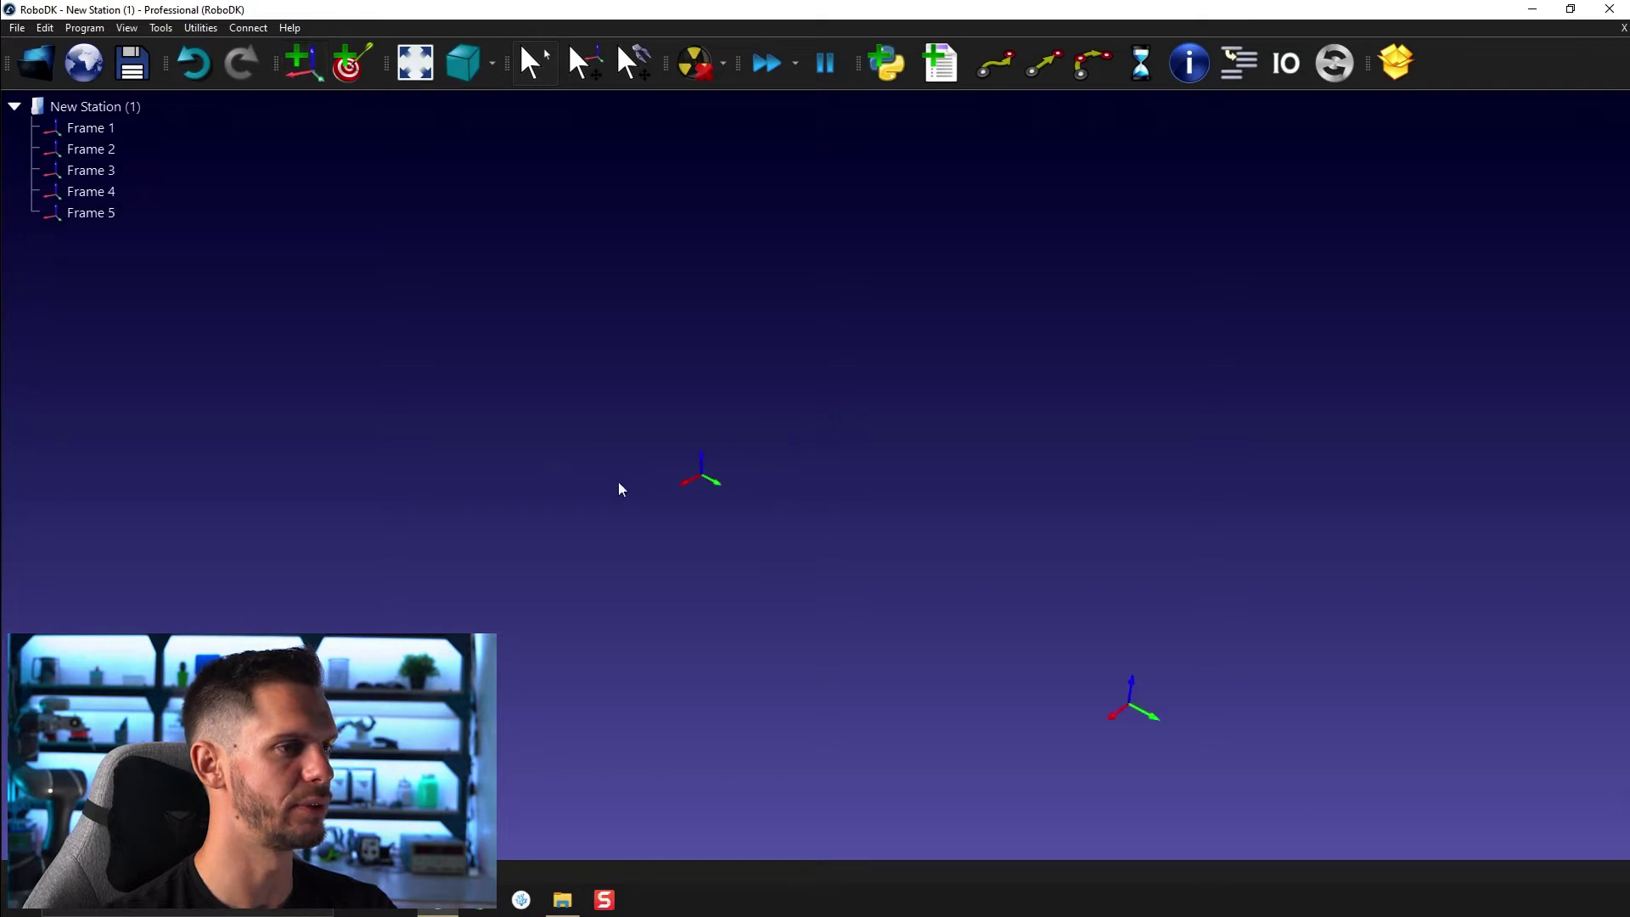
middle_click_drag(845, 564, 645, 302)
right_click_drag(646, 302, 761, 478)
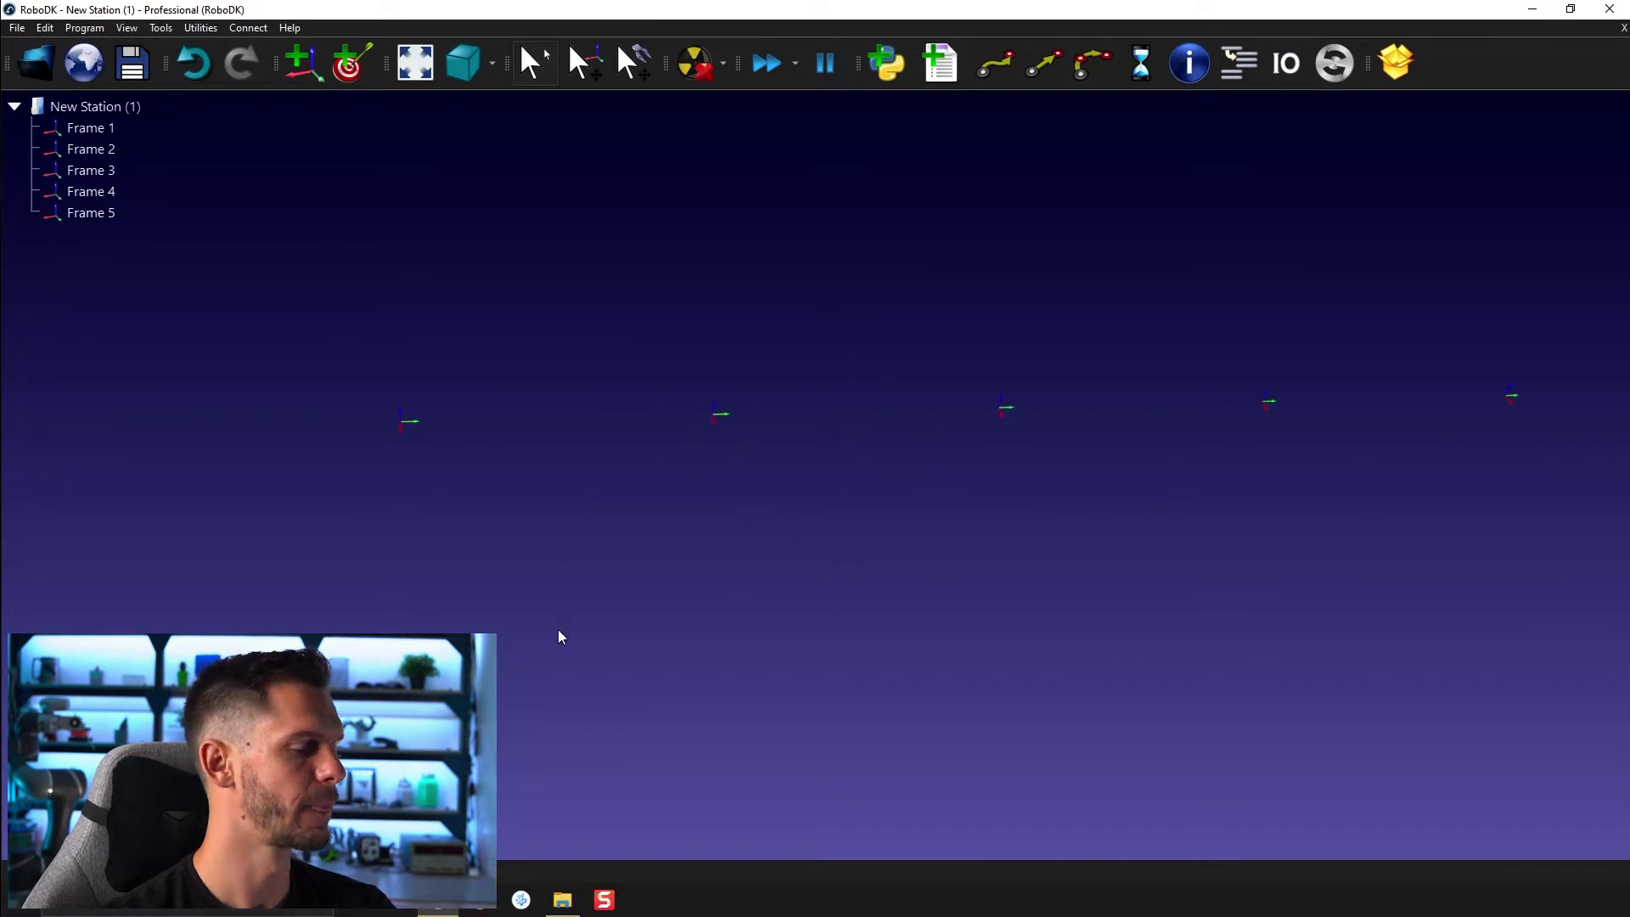
Import the AP203, AP214, IGES and STL logo files from the RDK Logo File Formats folder under Frames 1 to 4 respectively.
left_click(562, 900)
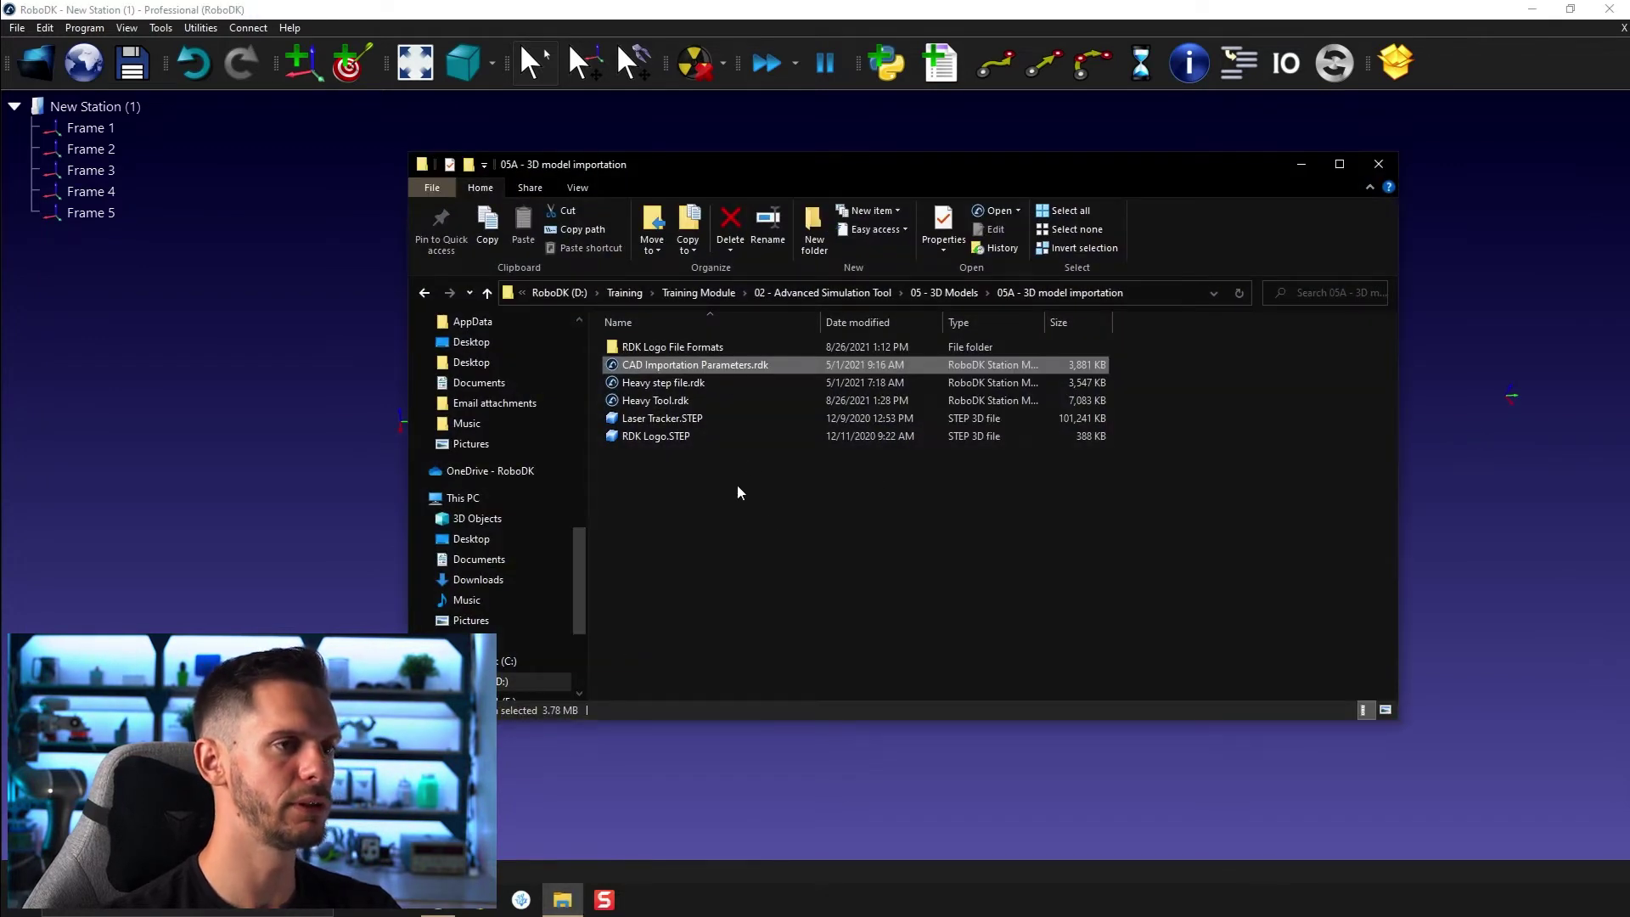
double_click(659, 348)
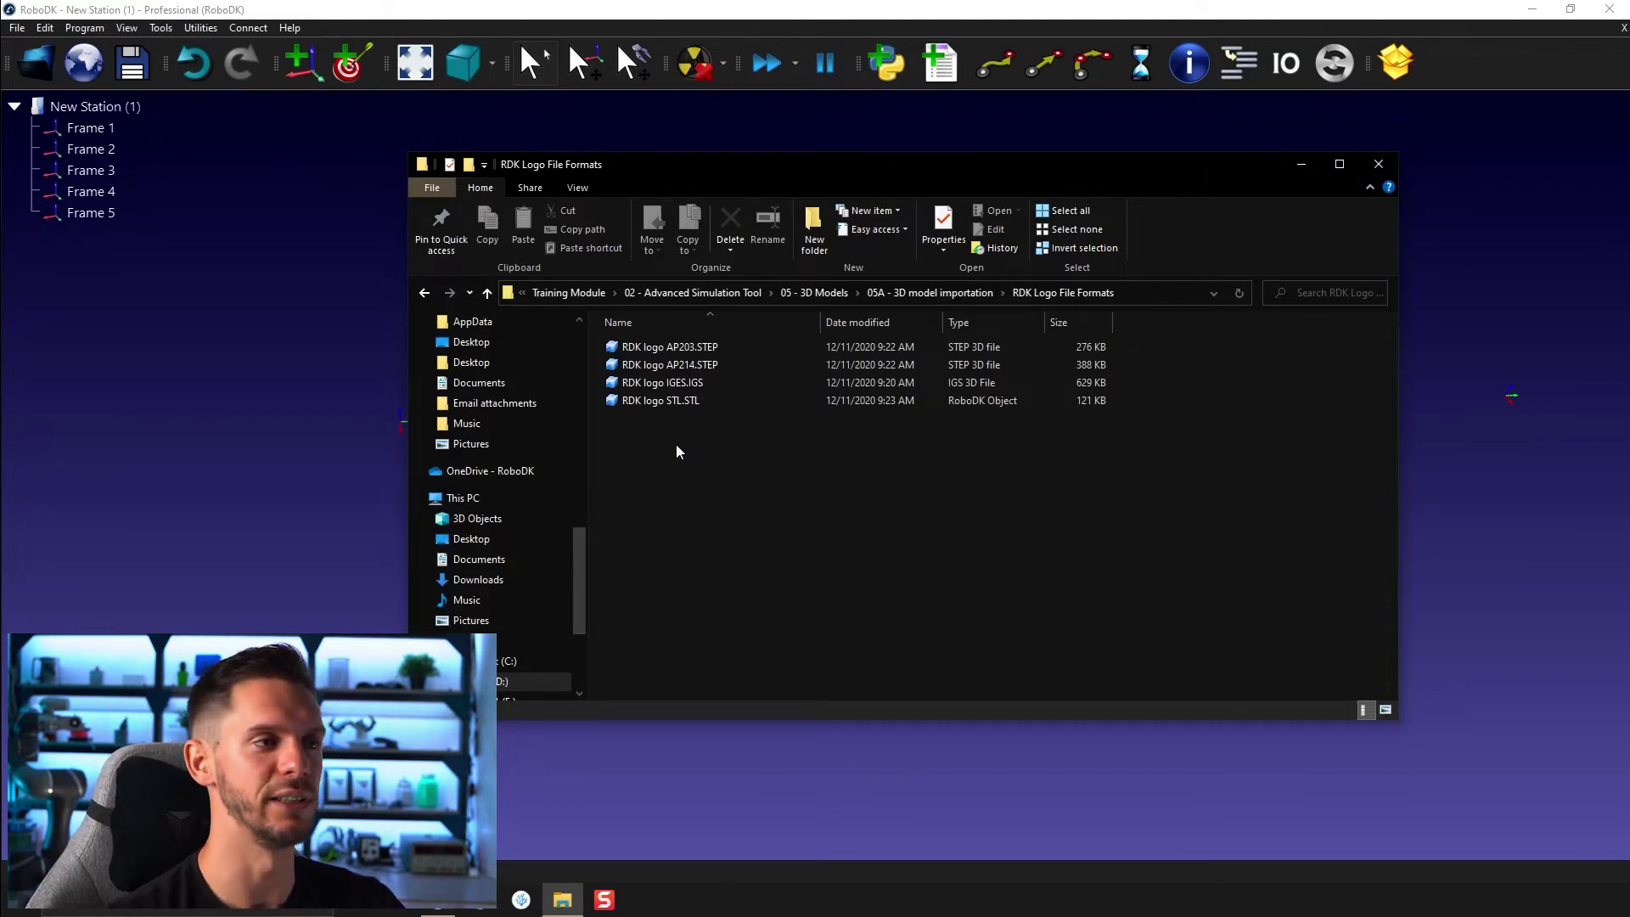
left_click_drag(646, 355, 92, 143)
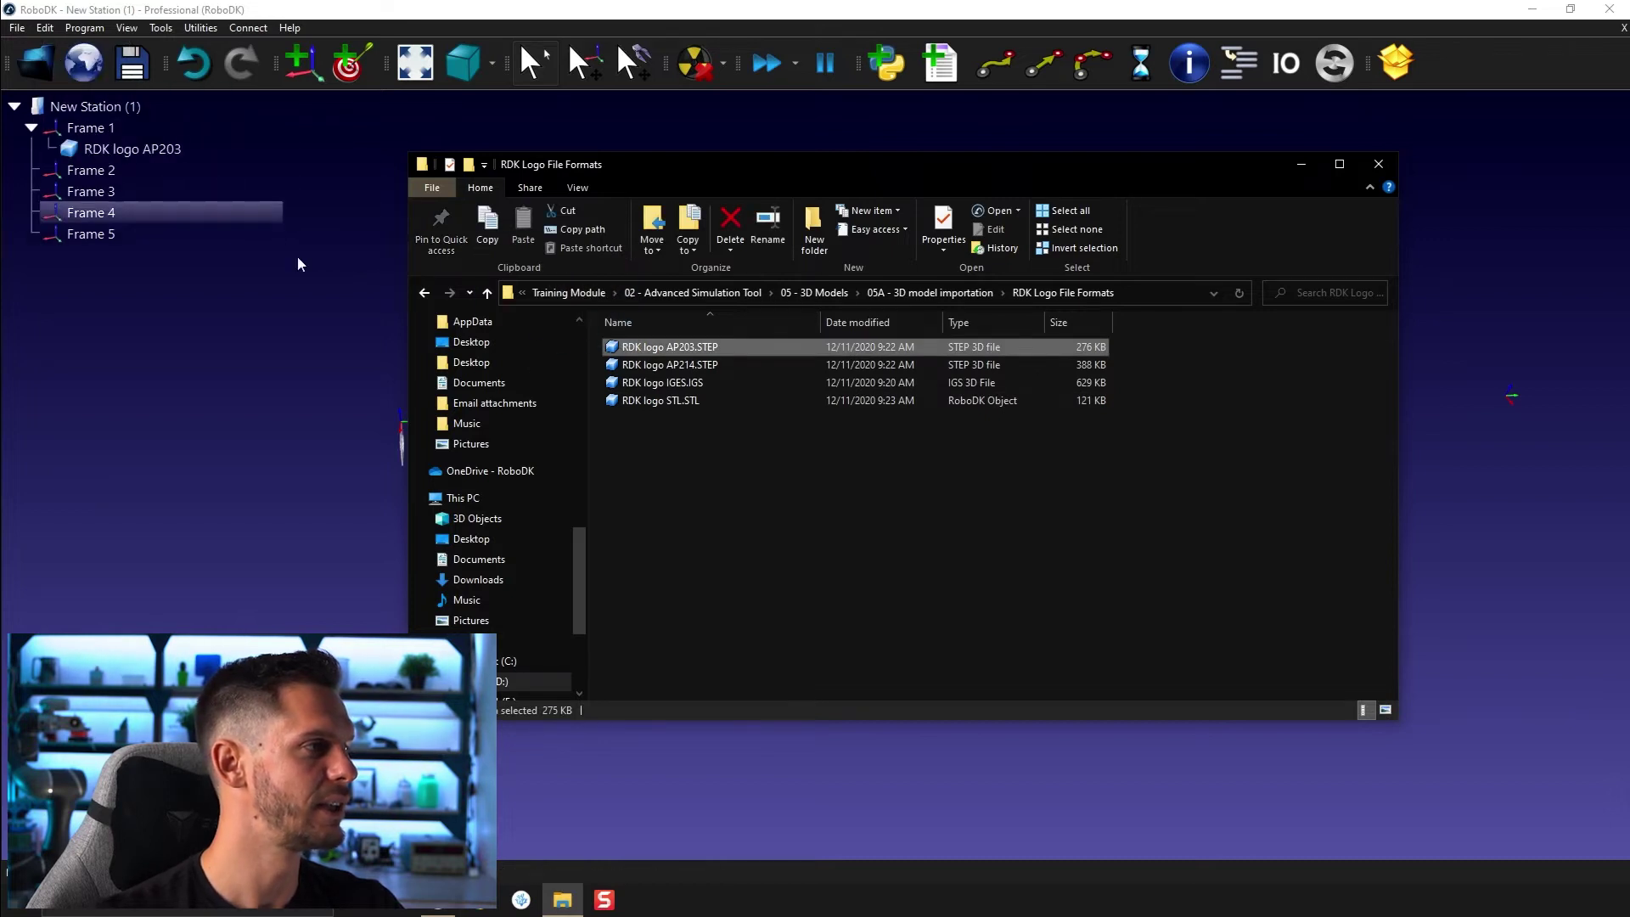
left_click_drag(650, 366, 89, 170)
left_click_drag(649, 382, 94, 212)
left_click_drag(673, 400, 78, 264)
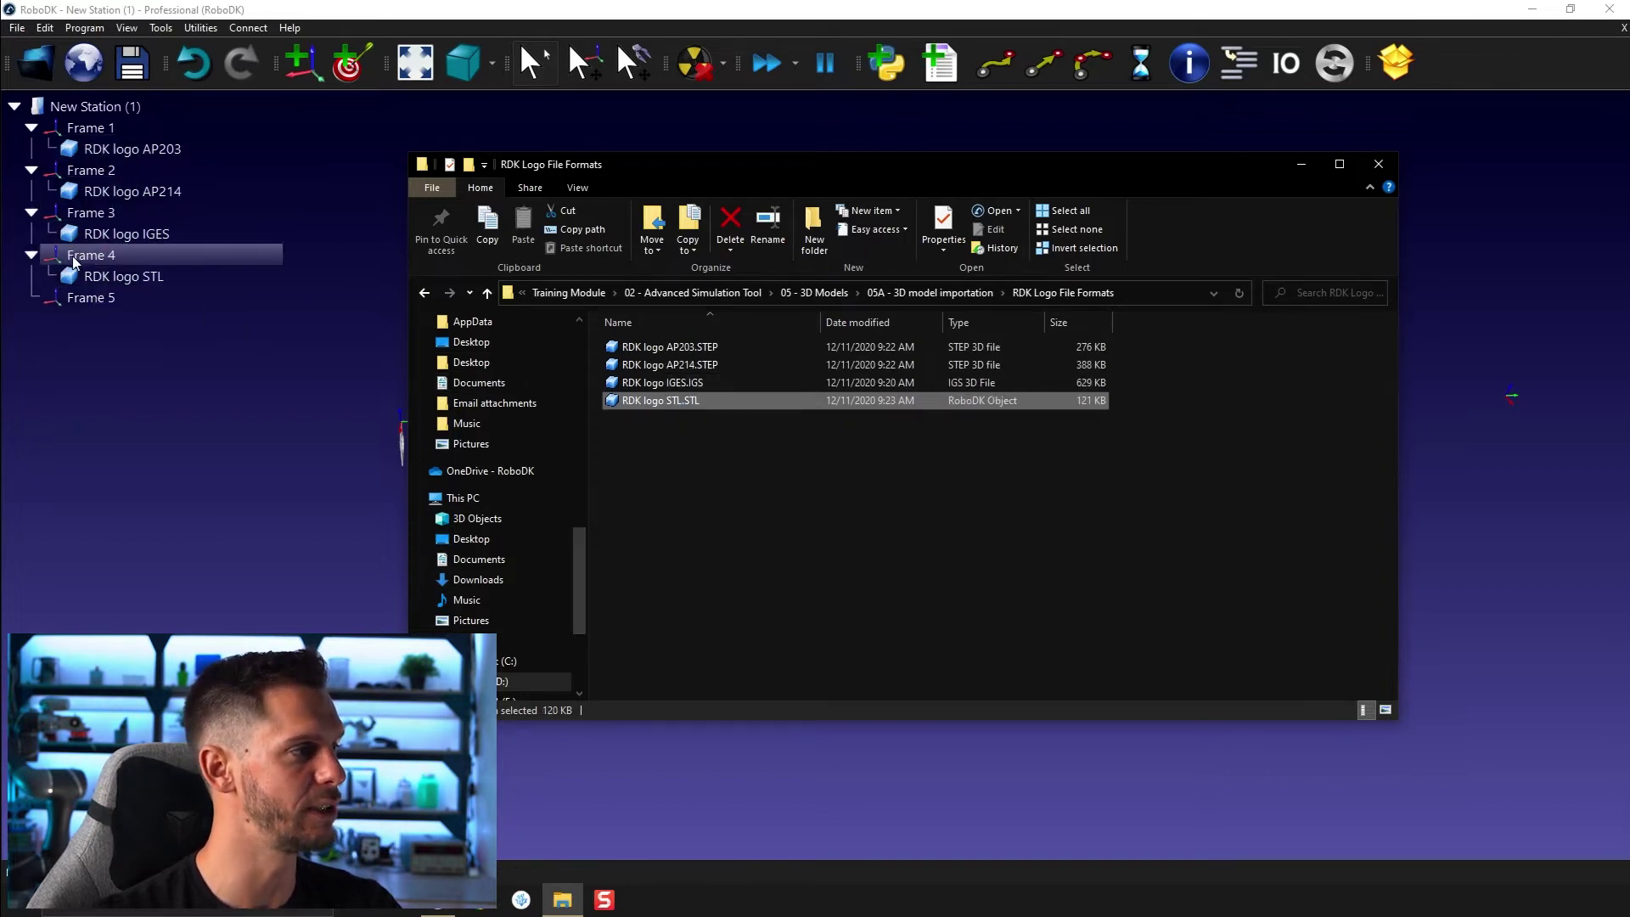
Delete the unused Frame 5 from the station.
left_click(110, 297)
key("Delete")
left_click_drag(713, 527, 619, 484)
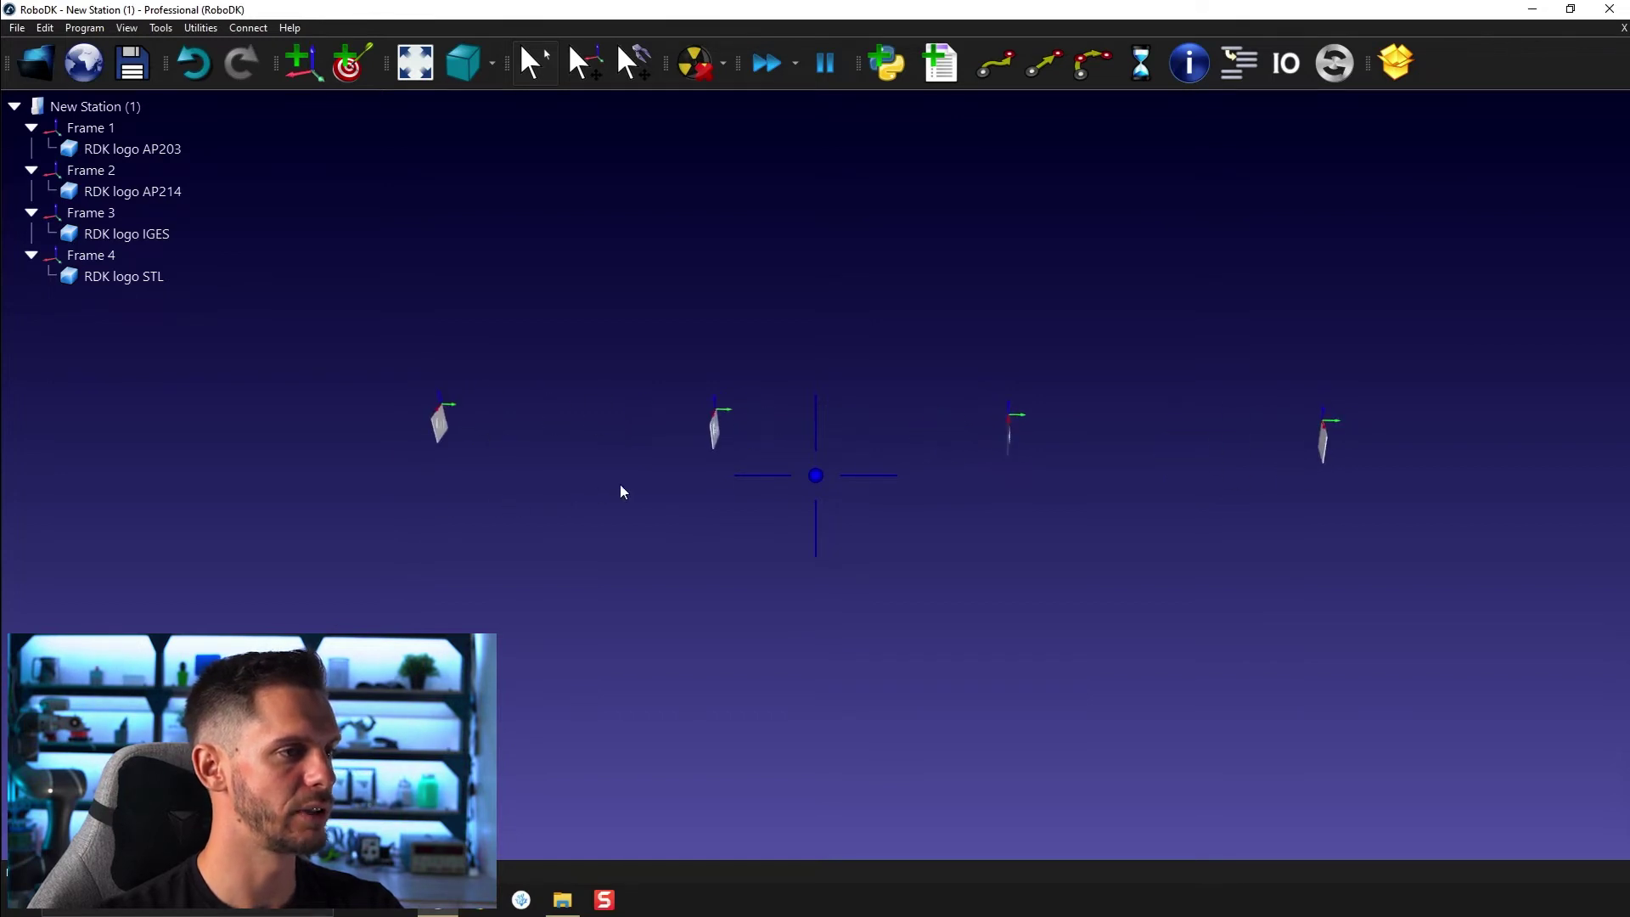
Enlarge the displayed size of the reference frames so their move handles are easier to grab.
scroll(501, 383, "up", 1)
scroll(501, 383, "up", 1)
scroll(535, 399, "down", 1)
key("alt")
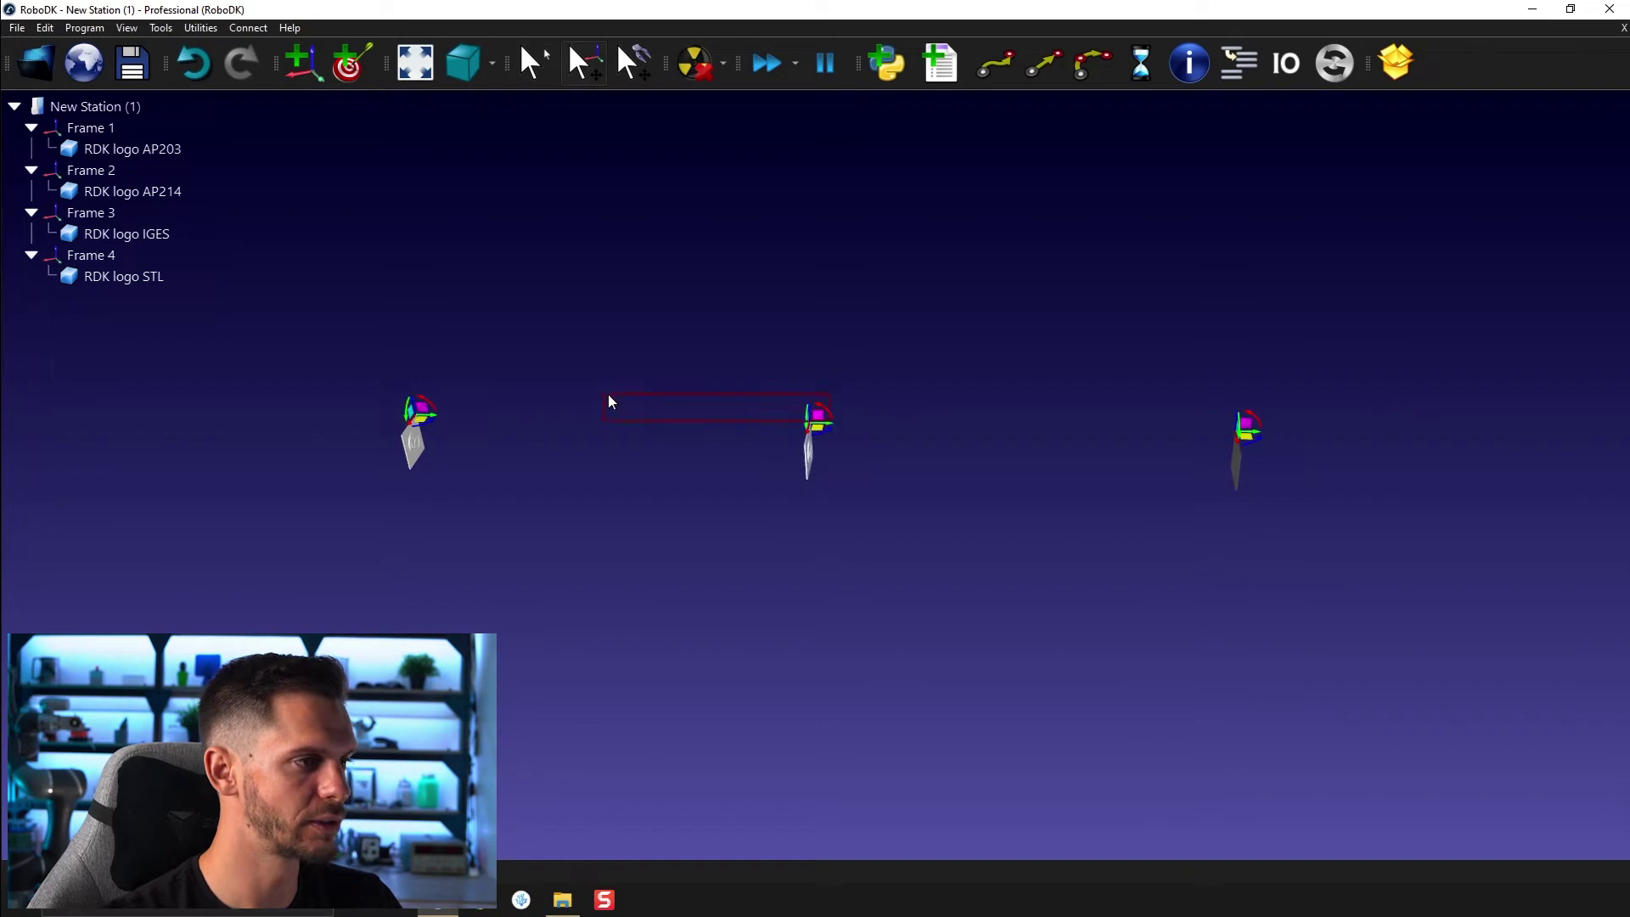
left_click_drag(608, 396, 833, 429)
key("plus")
key("plus")
key("plus")
key("plus")
key("plus")
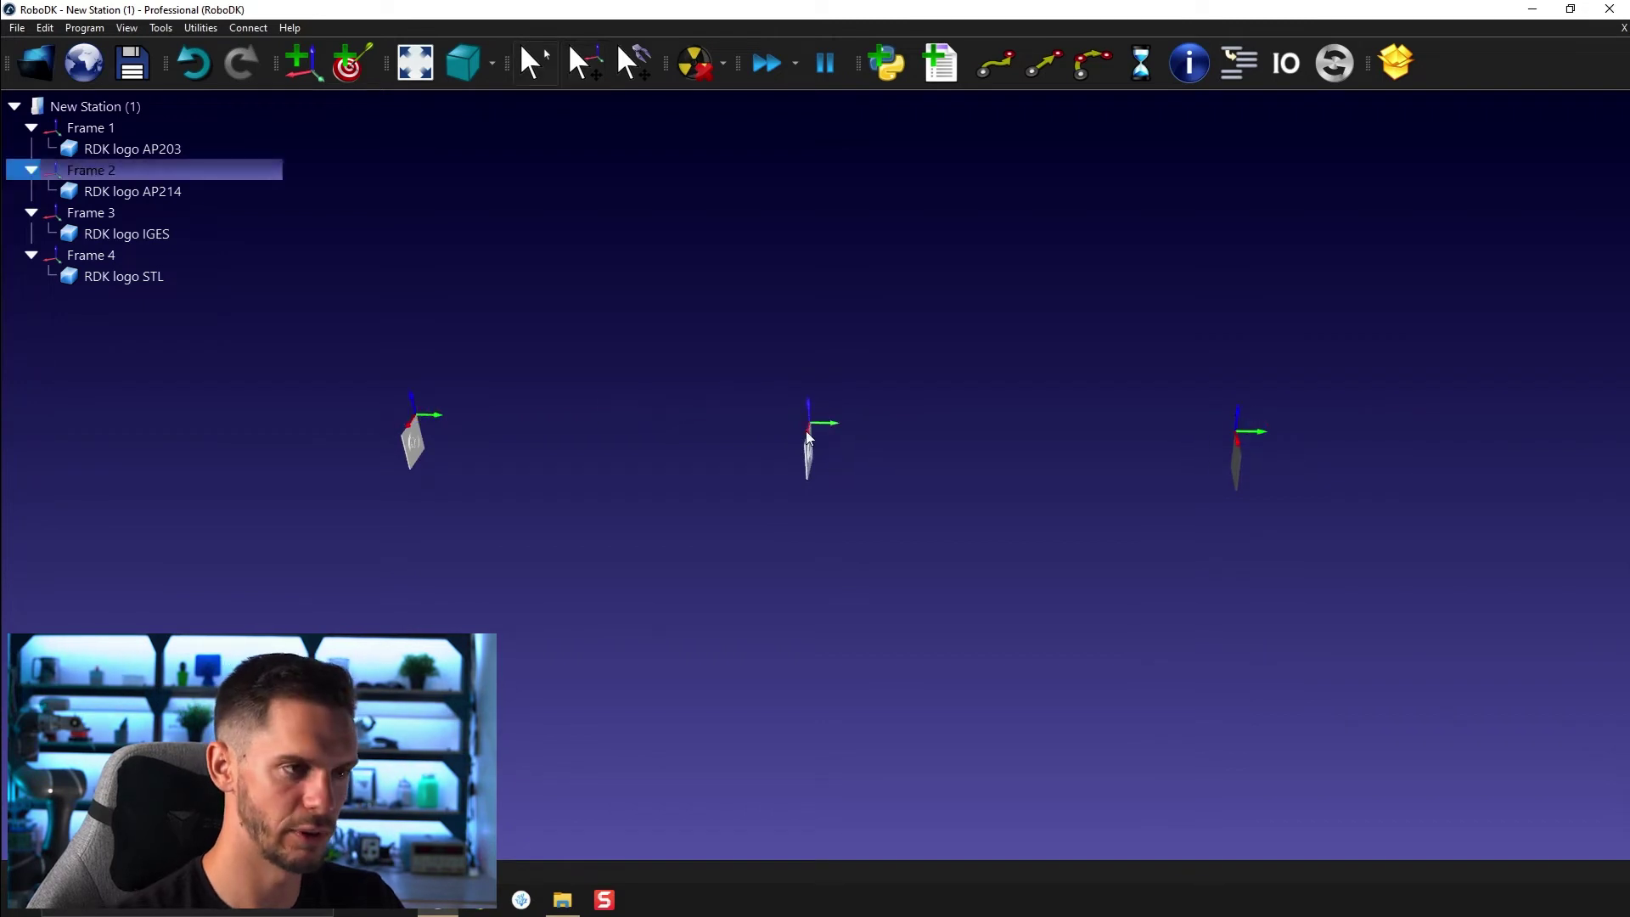
Move Frames 2, 3 and 4 with their logos along the Y axis closer to Frame 1, roughly evenly spaced.
key("alt")
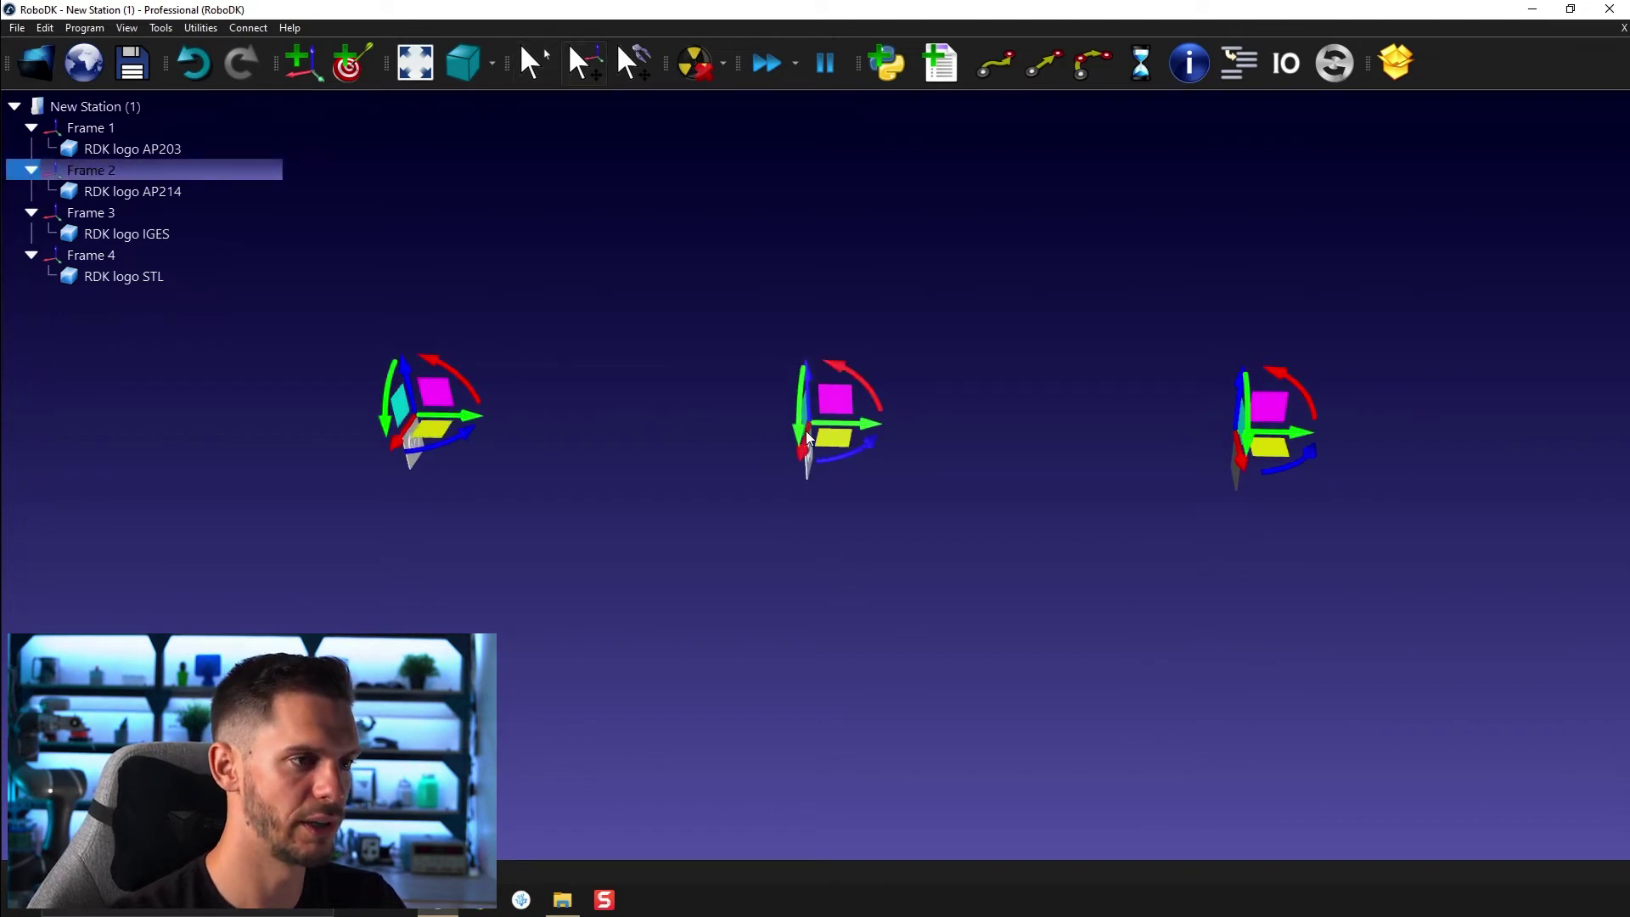
left_click(873, 425)
left_click_drag(873, 431, 619, 423)
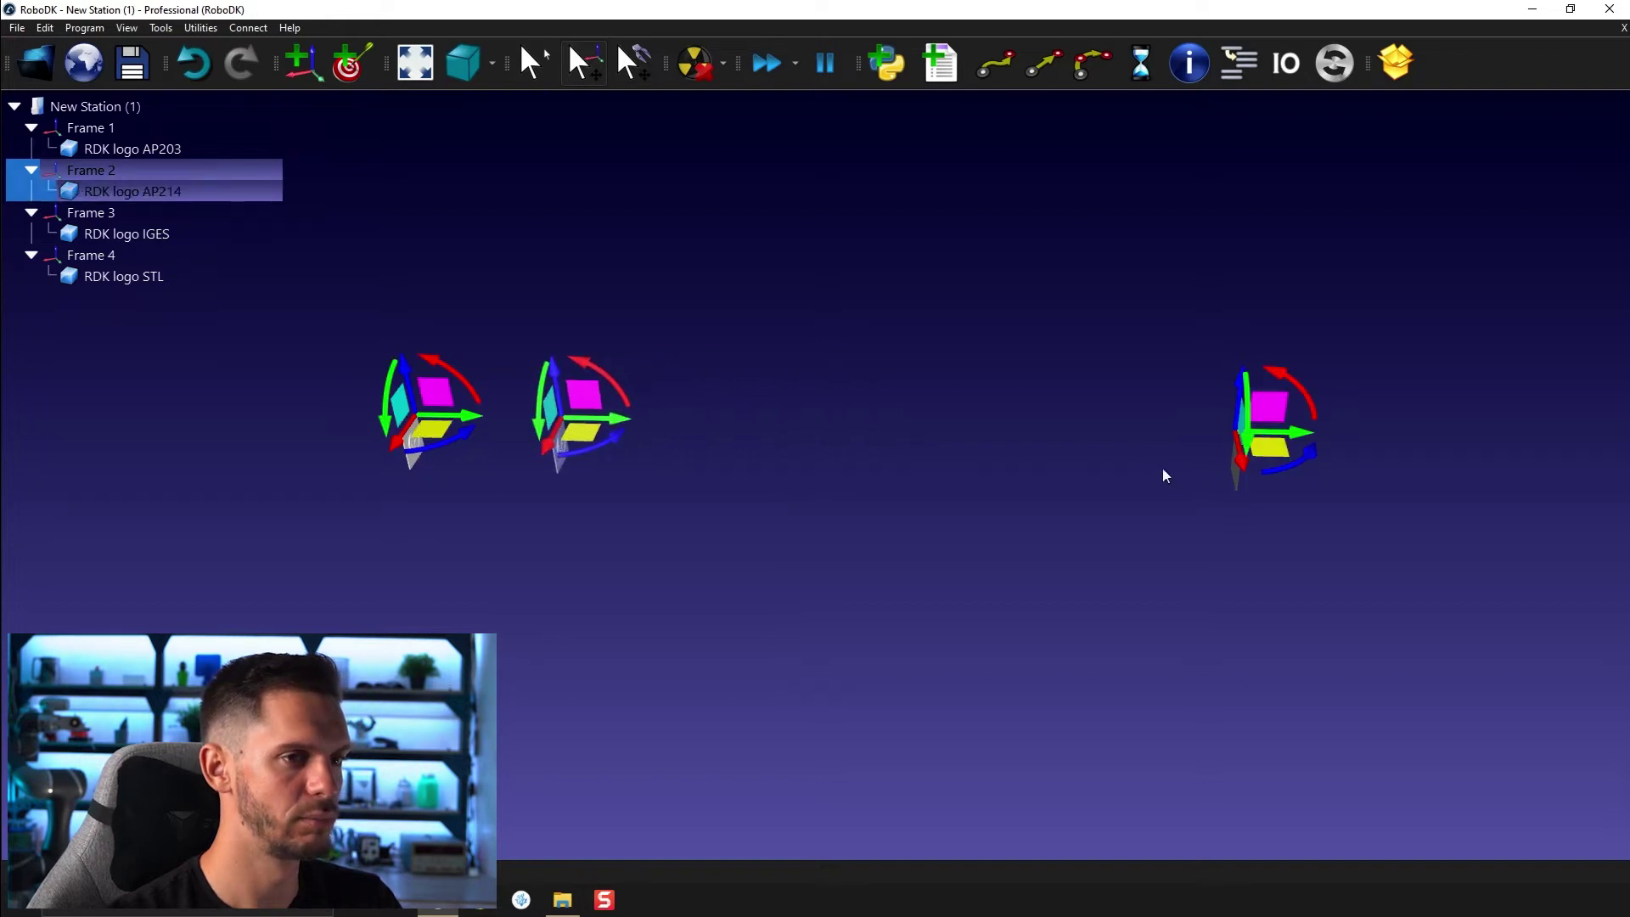
left_click_drag(1298, 432, 758, 480)
scroll(755, 473, "down", 2)
left_click_drag(1495, 453, 833, 489)
scroll(730, 491, "up", 4)
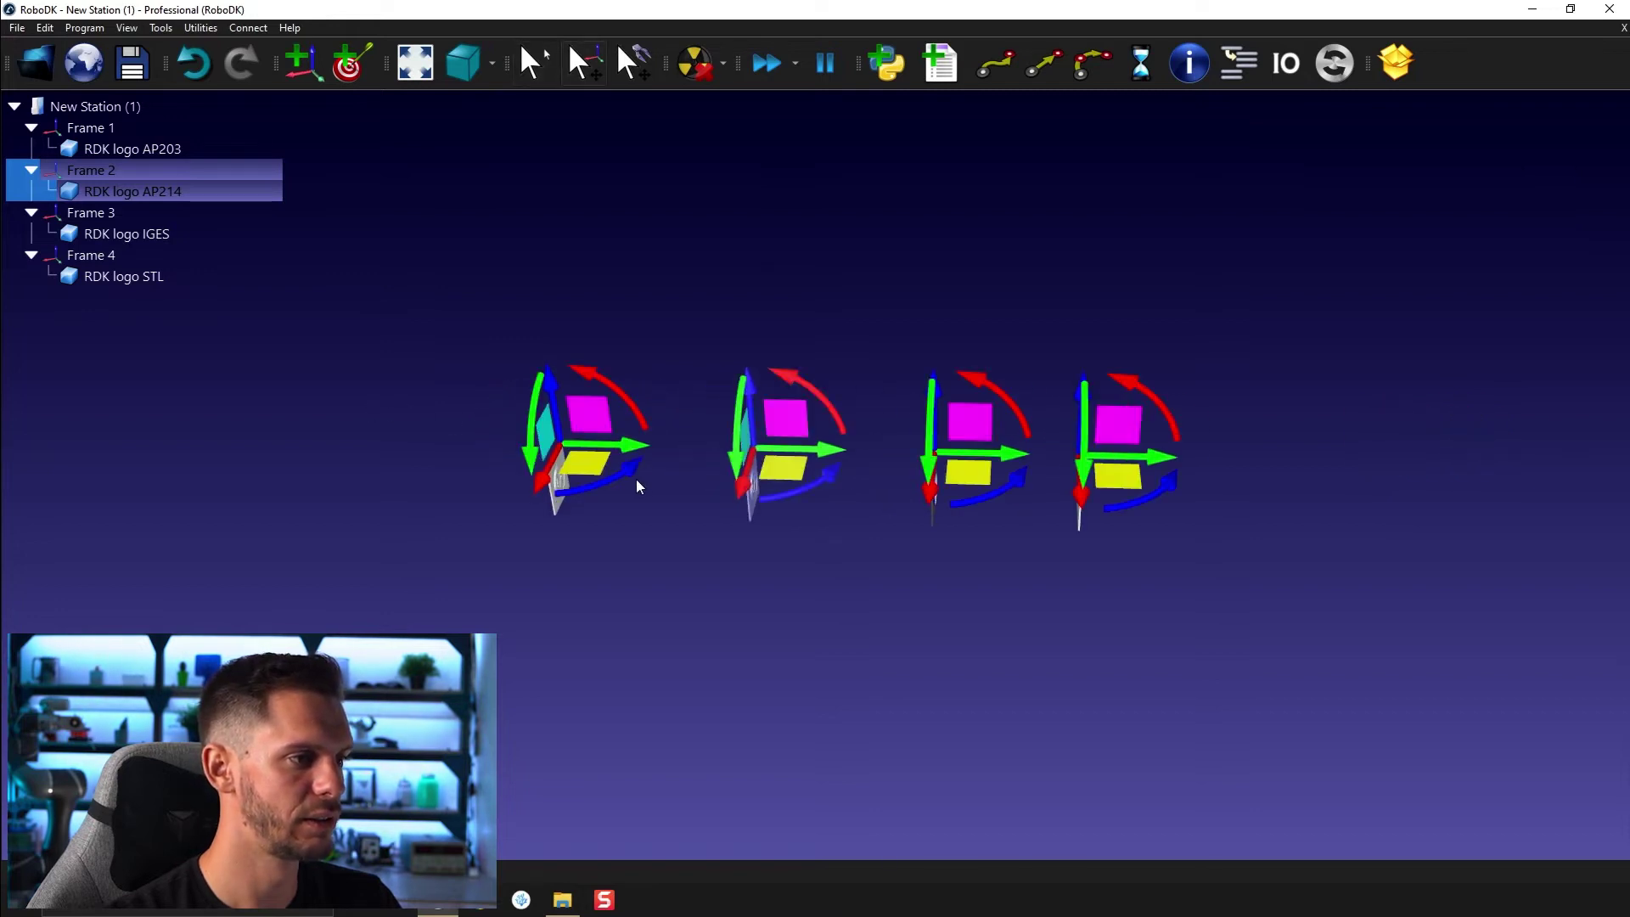
Rotate Frames 1 to 4 about their Z axes so all logos face the same way, and reduce the displayed frame size.
left_click_drag(637, 473, 602, 504)
left_click_drag(834, 470, 703, 509)
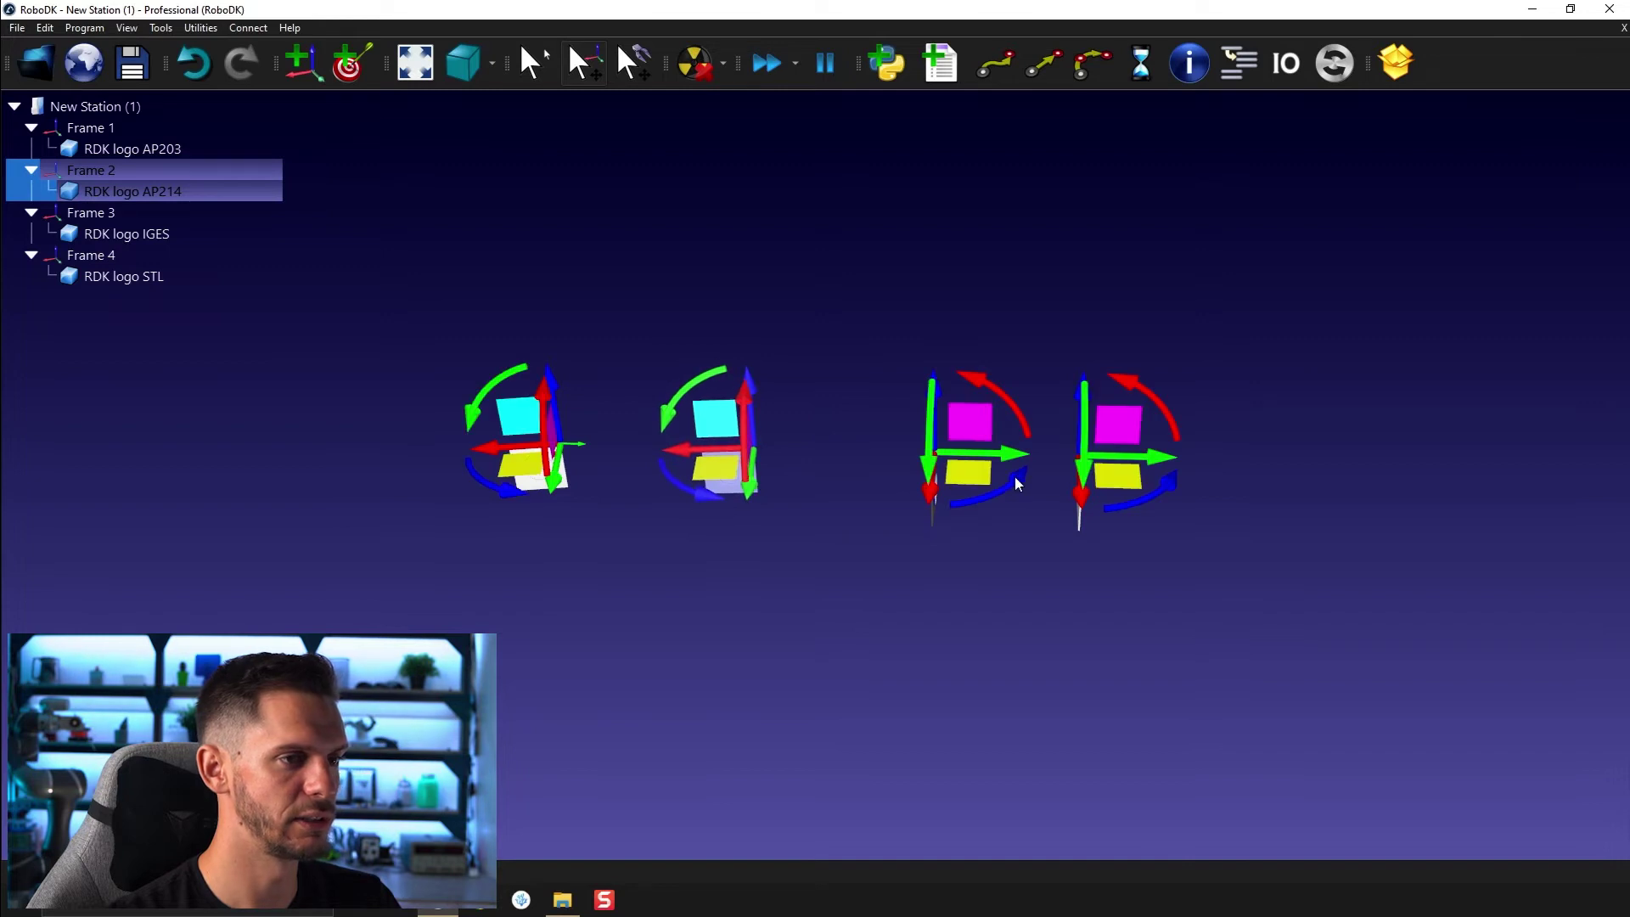
left_click_drag(937, 507, 884, 512)
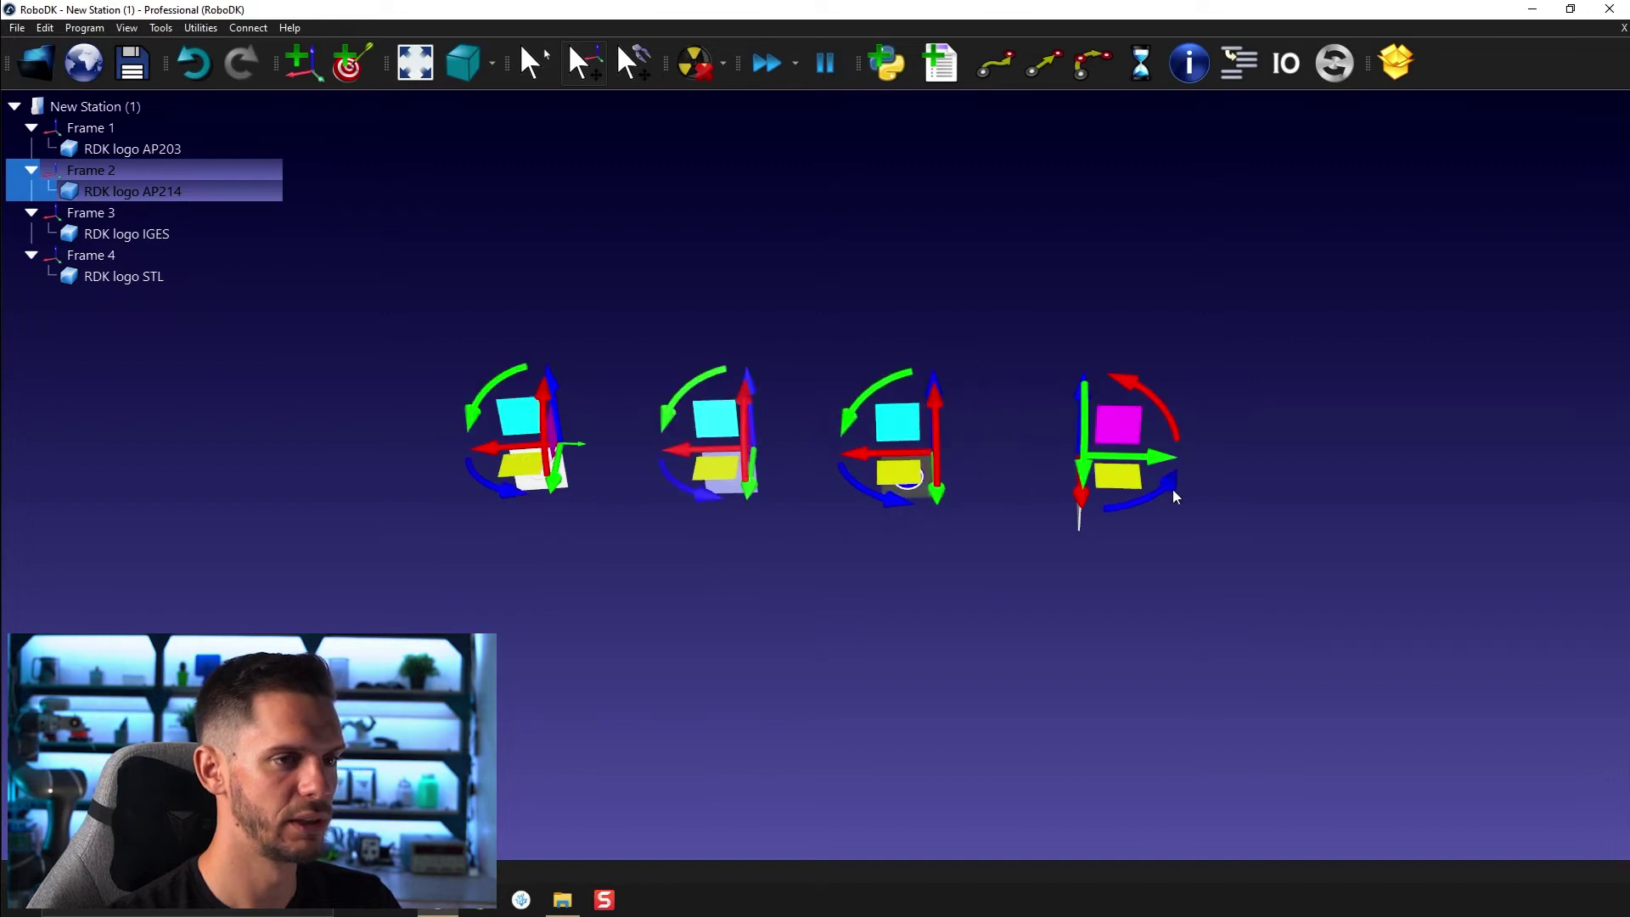
left_click_drag(1096, 508, 1030, 516)
key("minus")
Move Frame 1 with its AP203 logo closer to Frame 2 and show the front of all four logos.
right_click_drag(718, 498, 774, 399)
scroll(541, 496, "up", 3)
left_click_drag(474, 451, 466, 450, "alt")
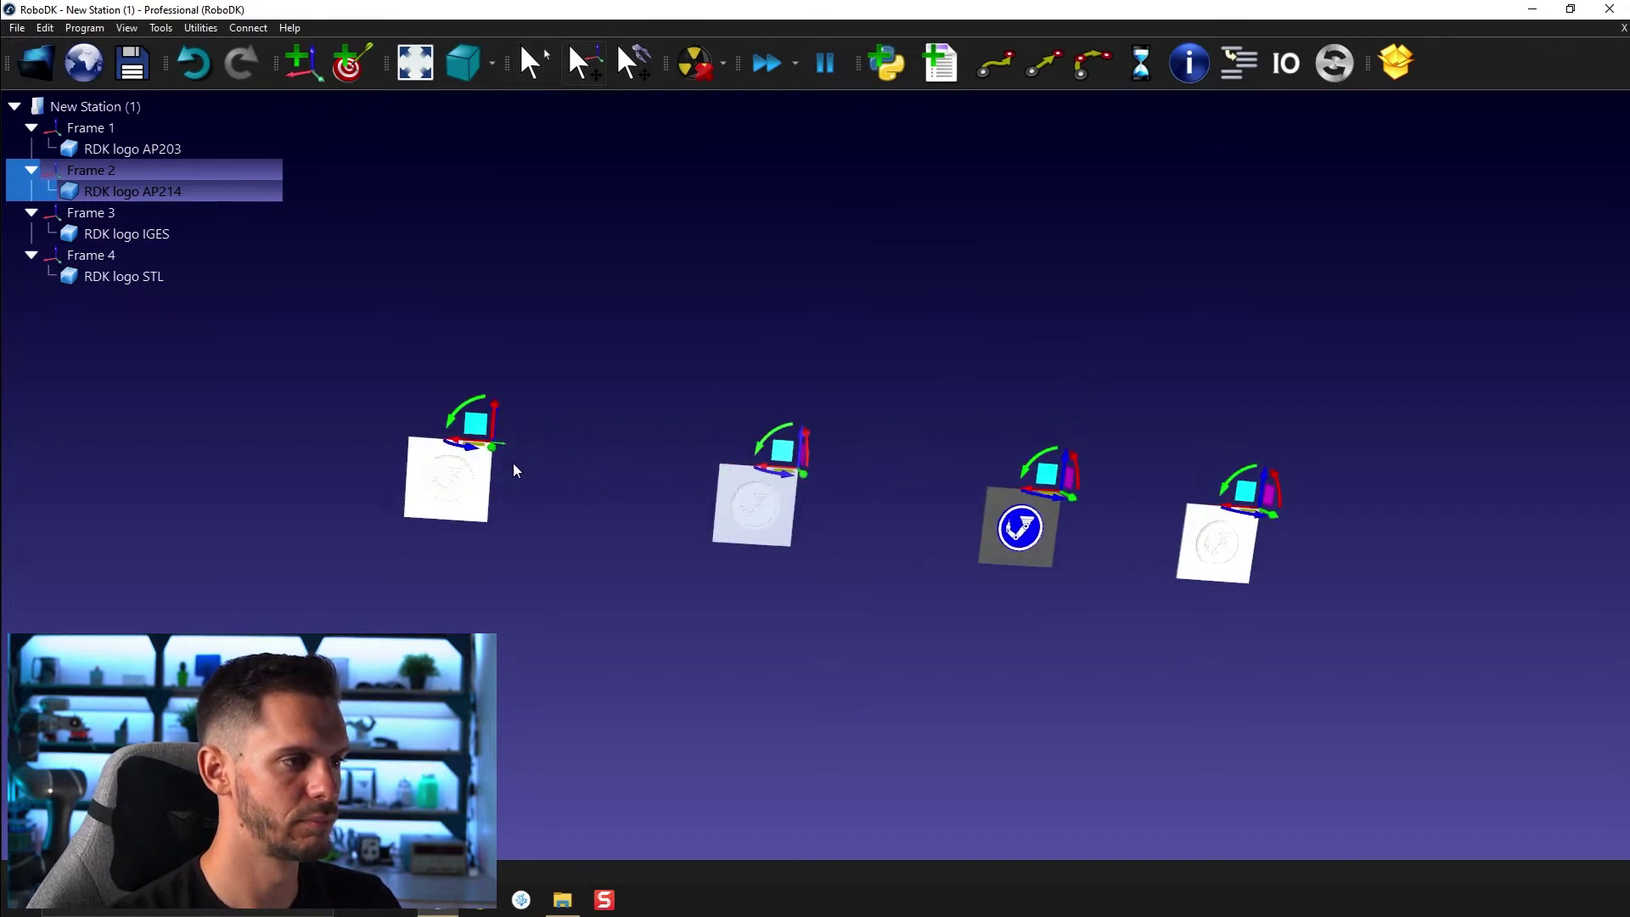
middle_click_drag(730, 510, 669, 396)
right_click_drag(671, 400, 659, 403)
key("alt")
left_click_drag(393, 327, 487, 344, "alt")
mouse_move(645, 424)
right_mouse_down()
mouse_move(531, 341)
mouse_move(622, 379)
mouse_move(448, 317)
mouse_move(906, 739)
mouse_move(963, 567)
mouse_move(932, 772)
mouse_move(971, 670)
mouse_move(874, 510)
mouse_move(926, 630)
mouse_move(801, 498)
mouse_move(816, 484)
right_mouse_up()
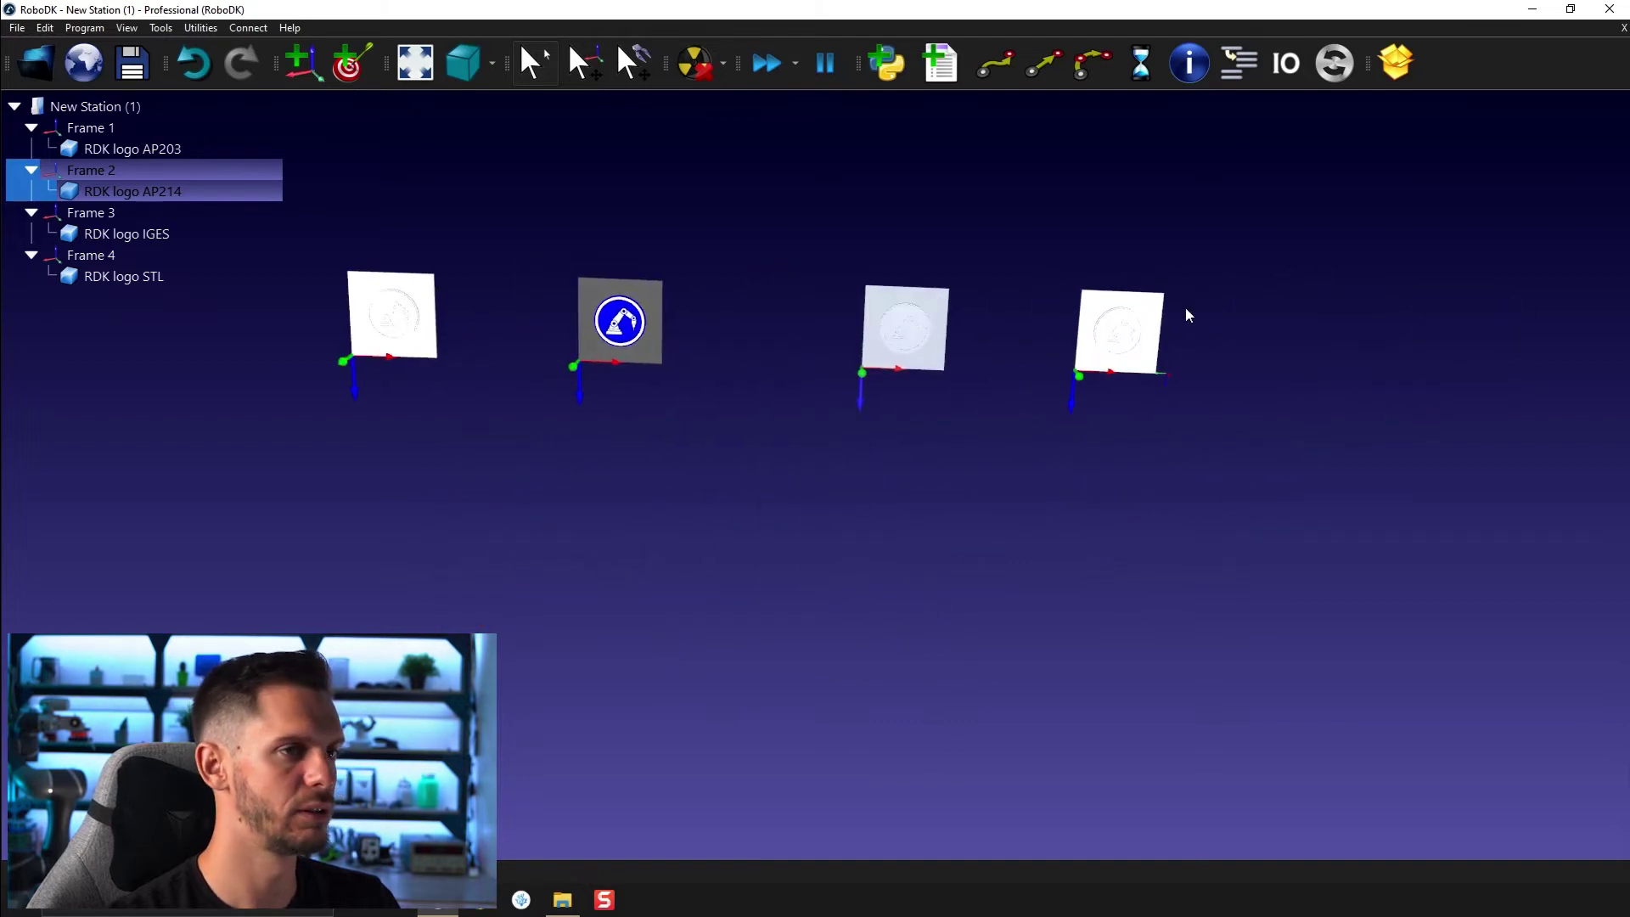
left_click(979, 531)
middle_click_drag(779, 344, 801, 397)
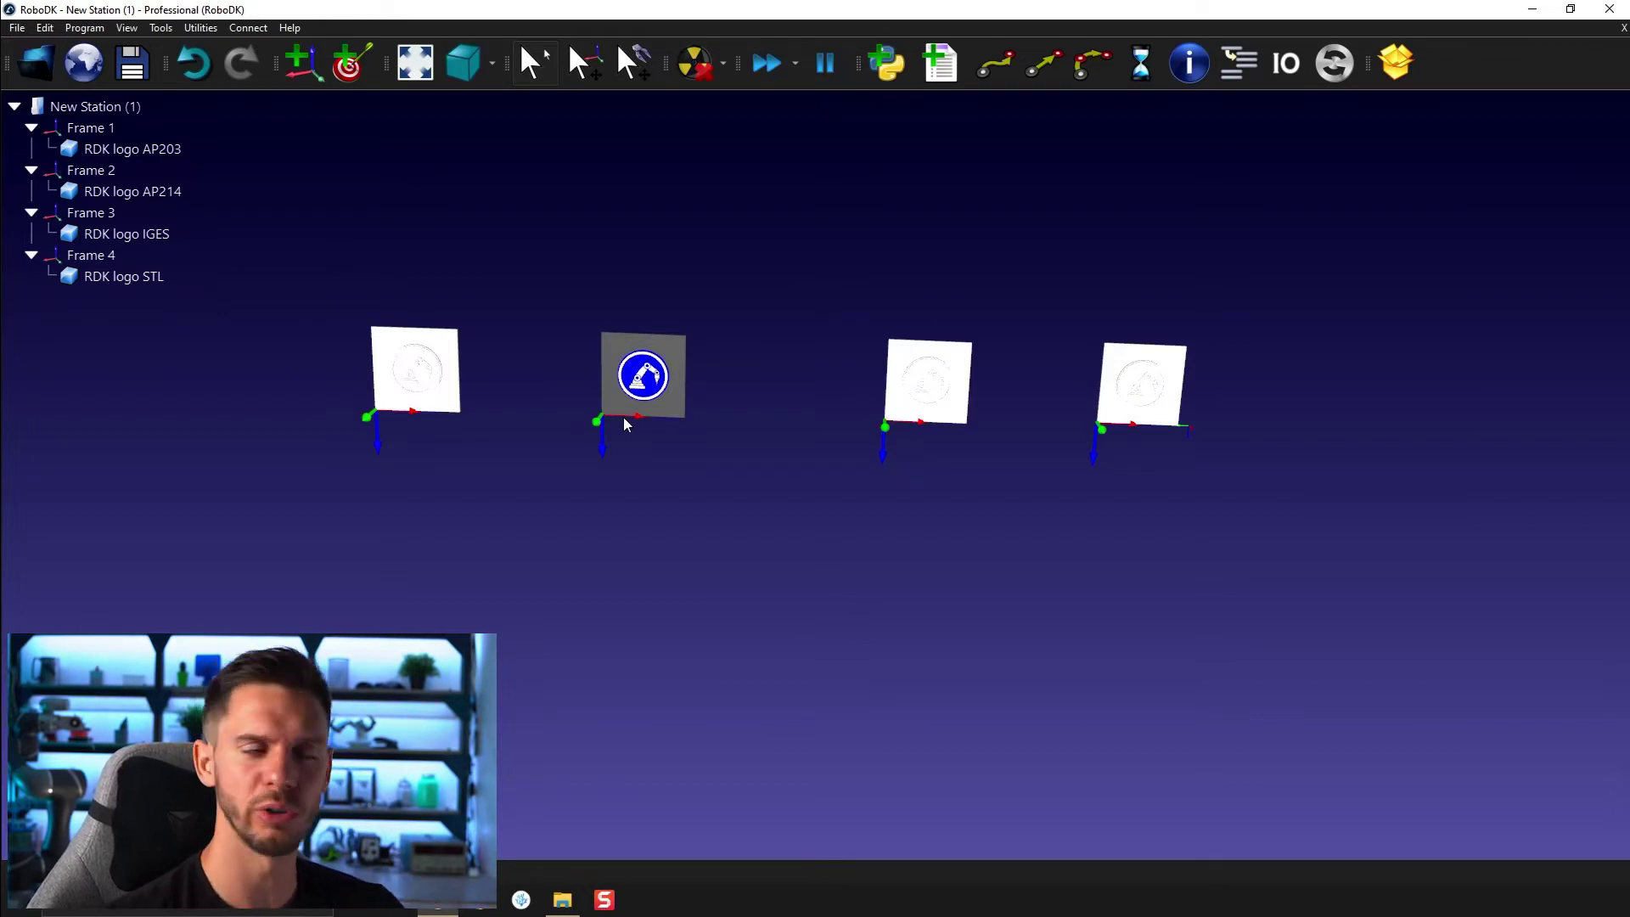
right_click_drag(572, 422, 604, 439)
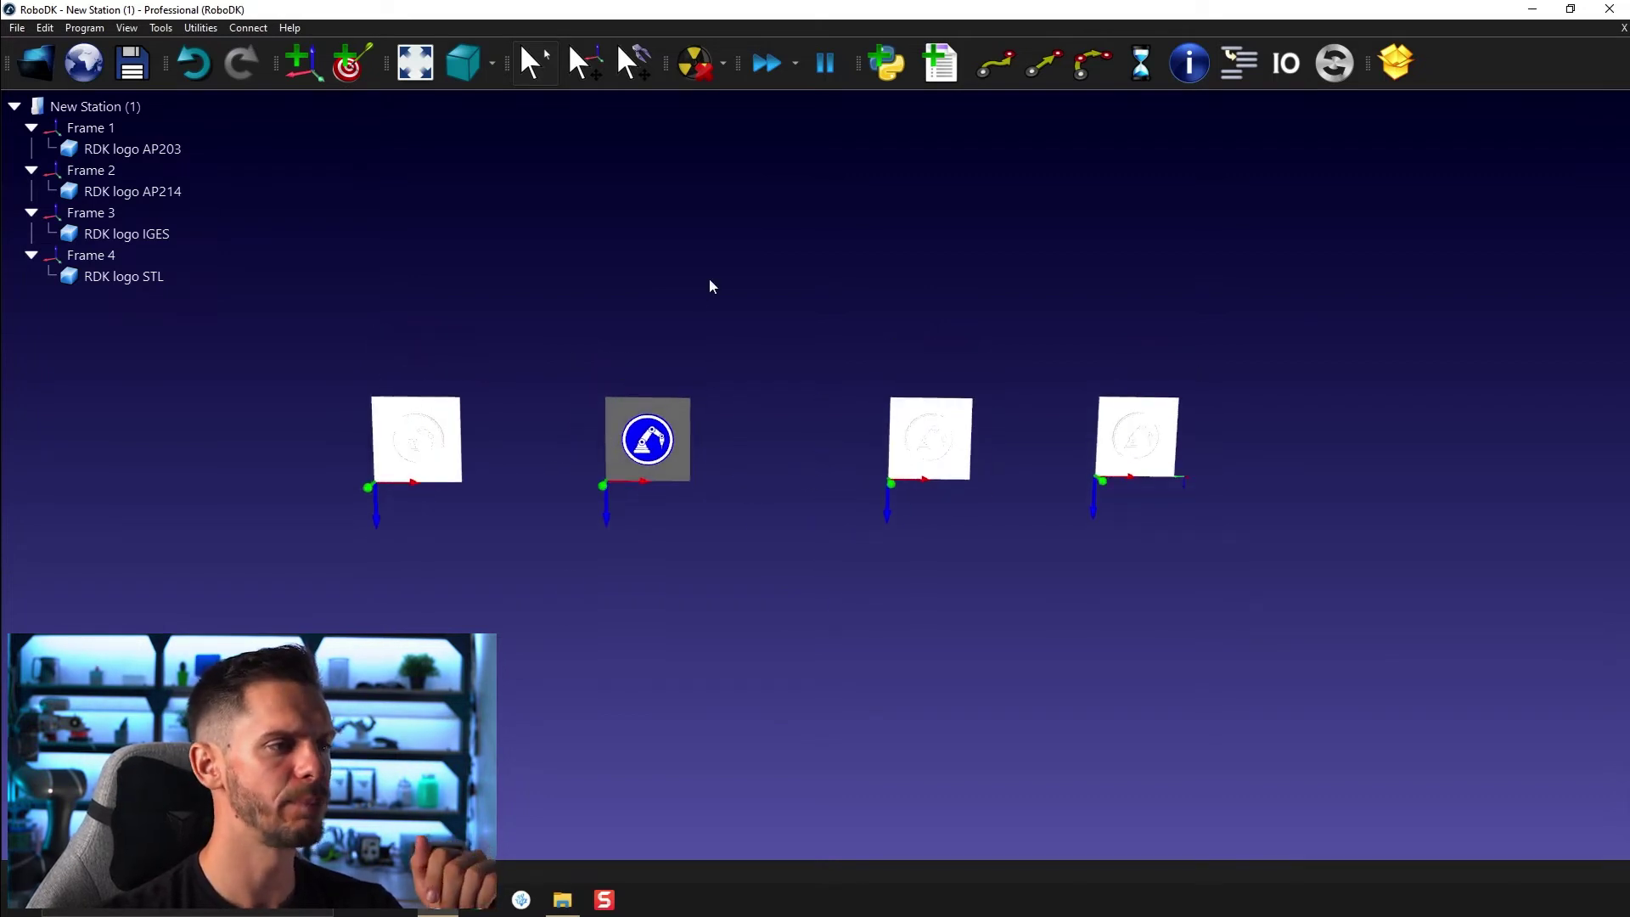
left_click(160, 28)
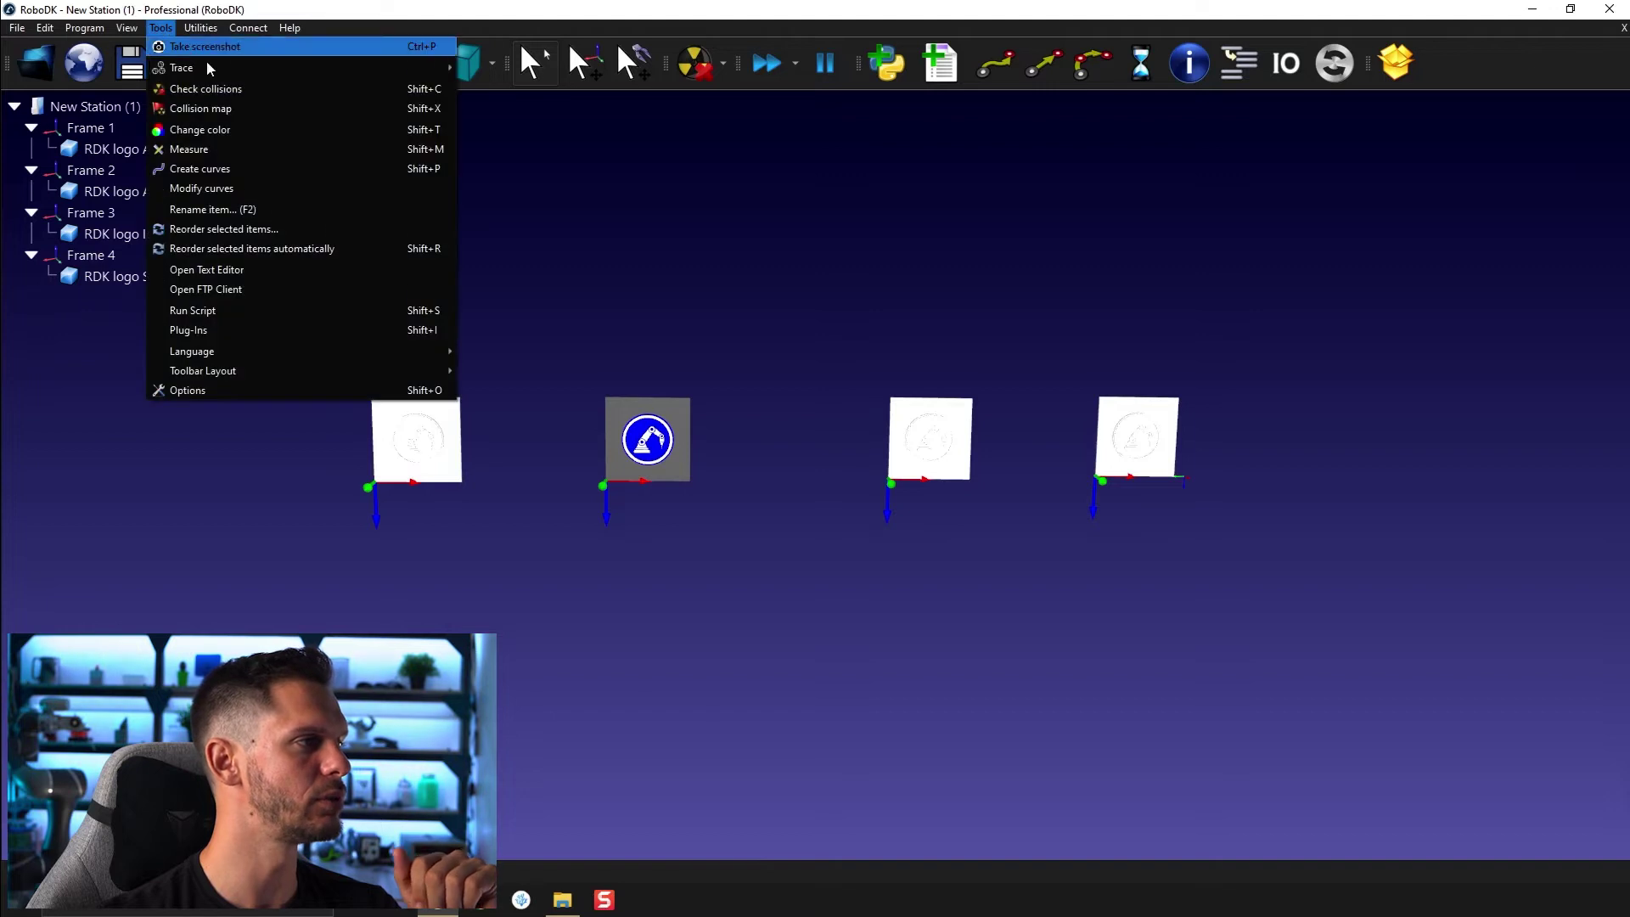
left_click(261, 129)
left_click_drag(909, 435, 888, 177)
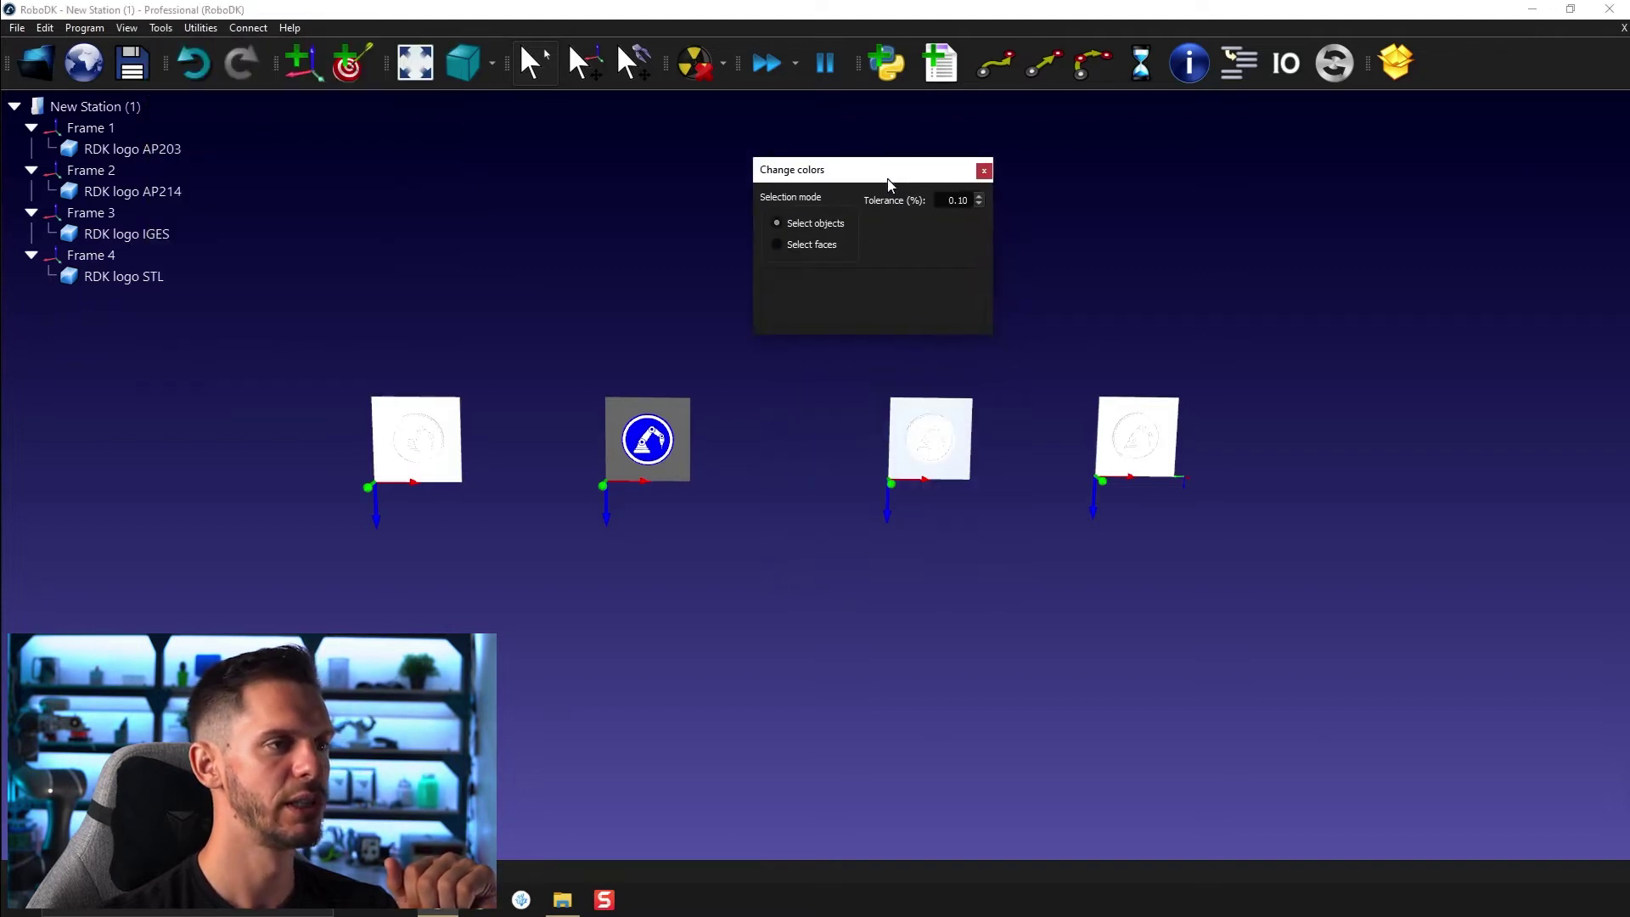
left_click(1143, 437)
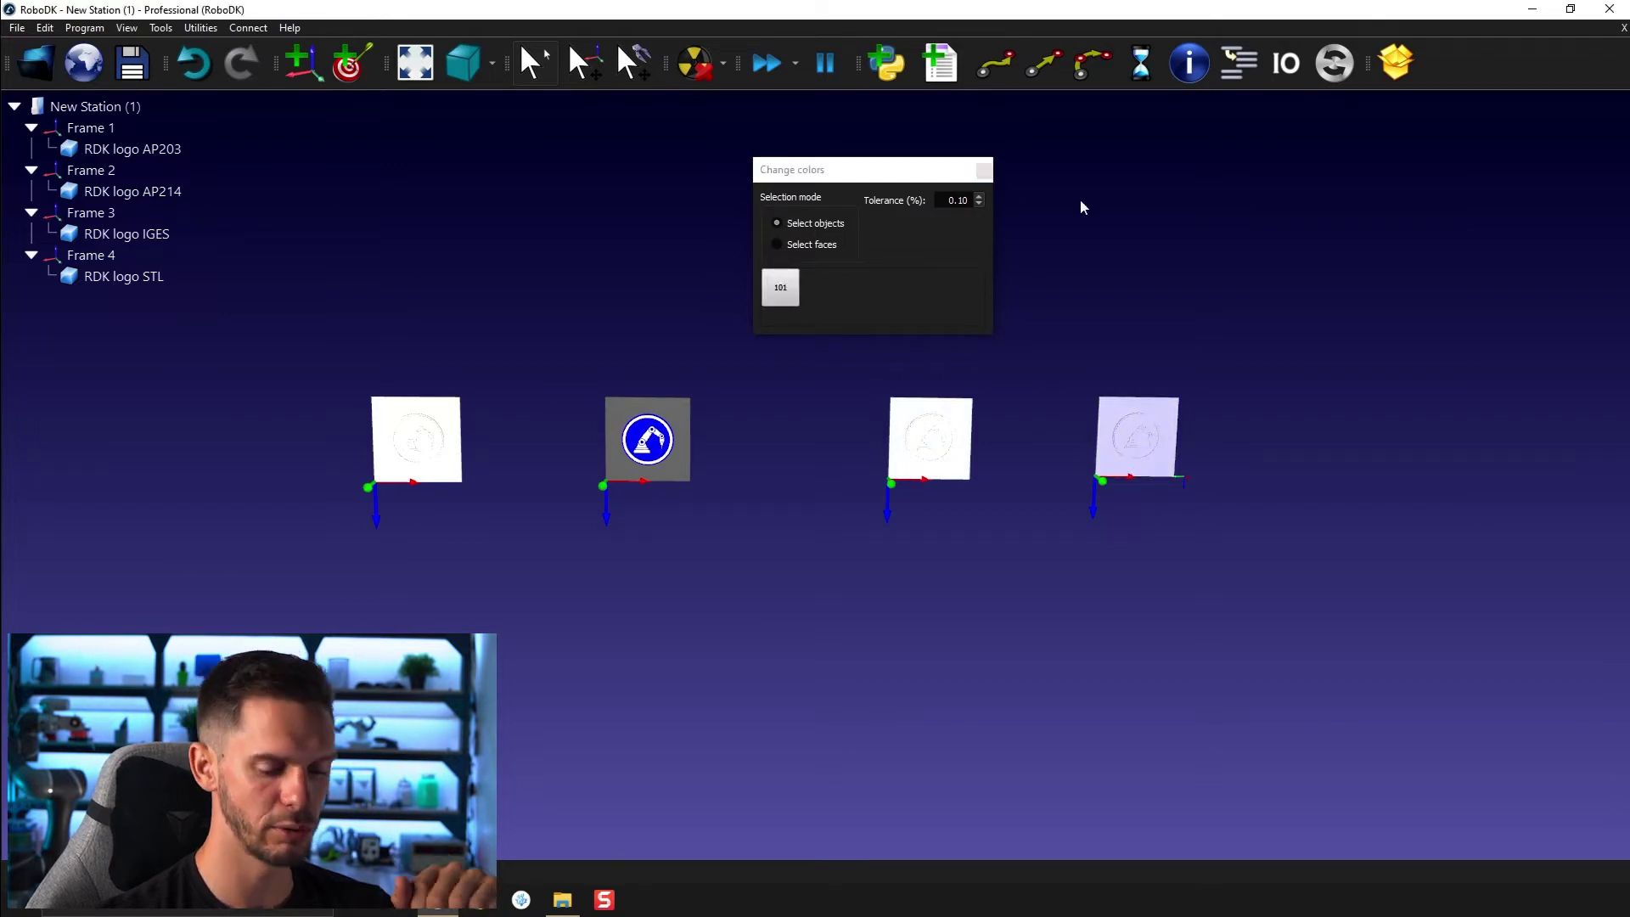
left_click(983, 170)
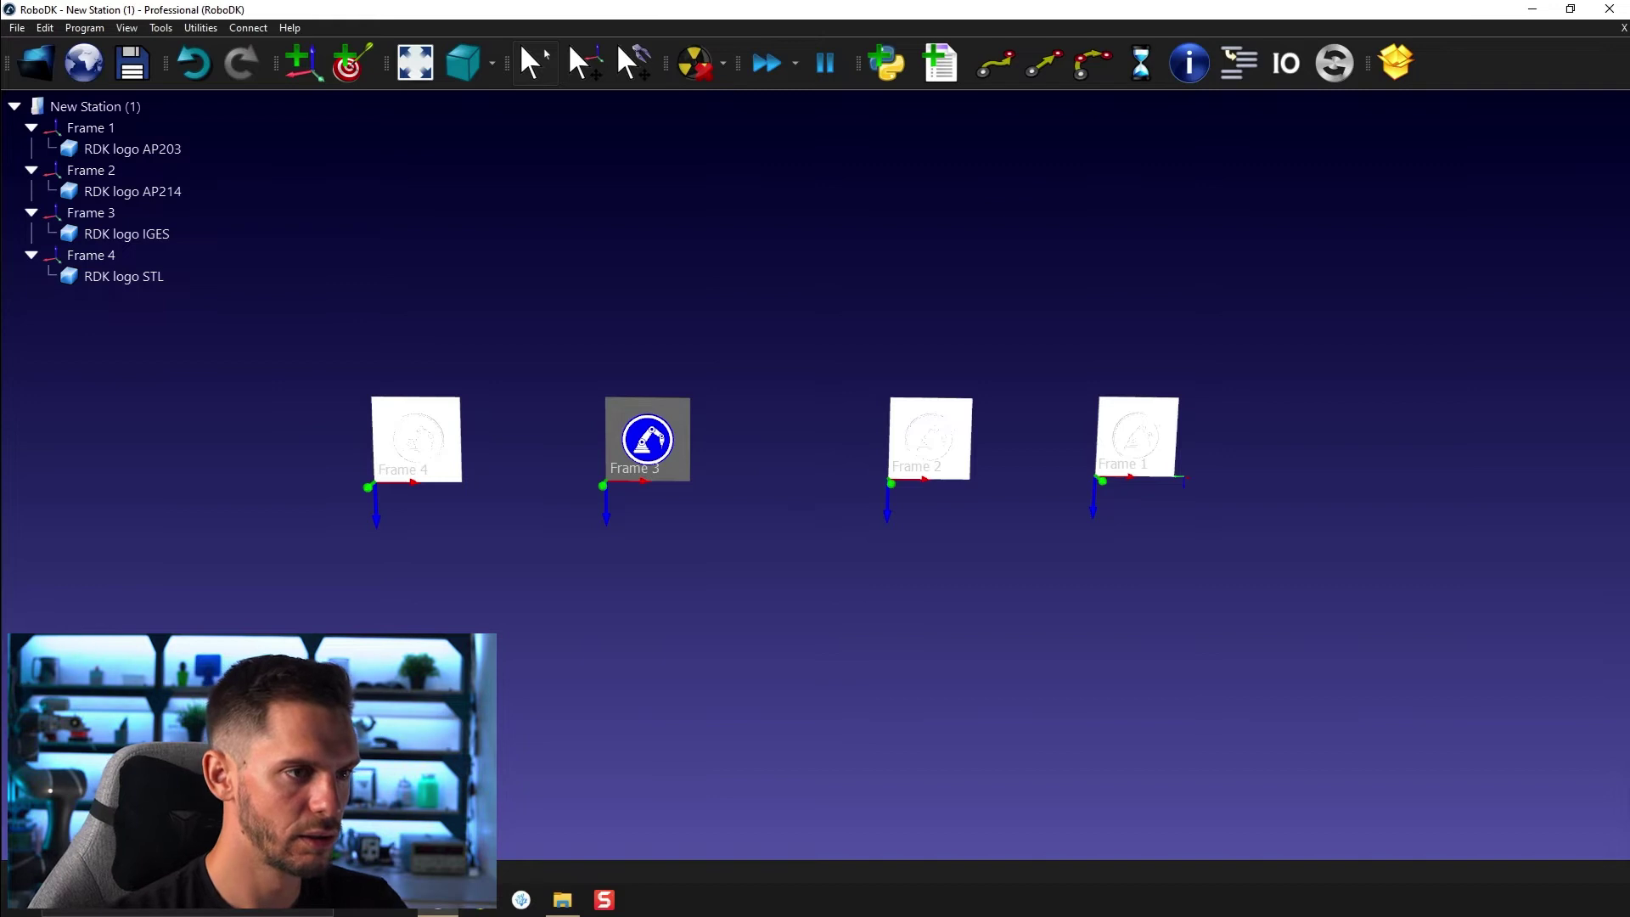
scroll(1113, 438, "up", 3)
key("alt")
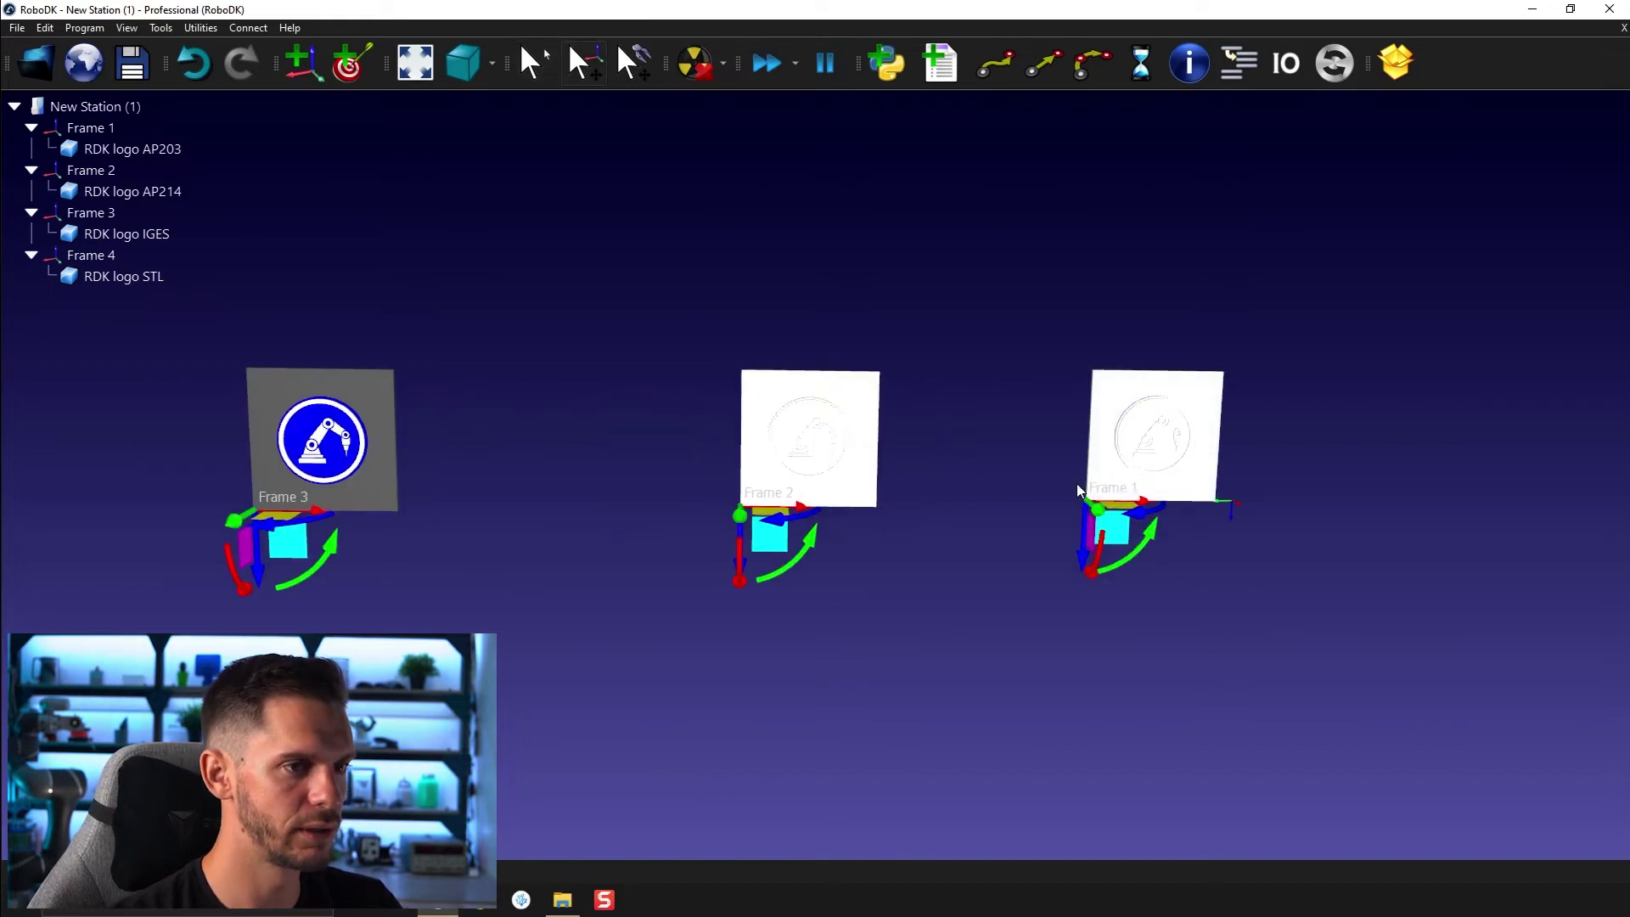
scroll(1133, 480, "up", 3)
scroll(1120, 487, "down", 2)
scroll(1119, 488, "down", 1)
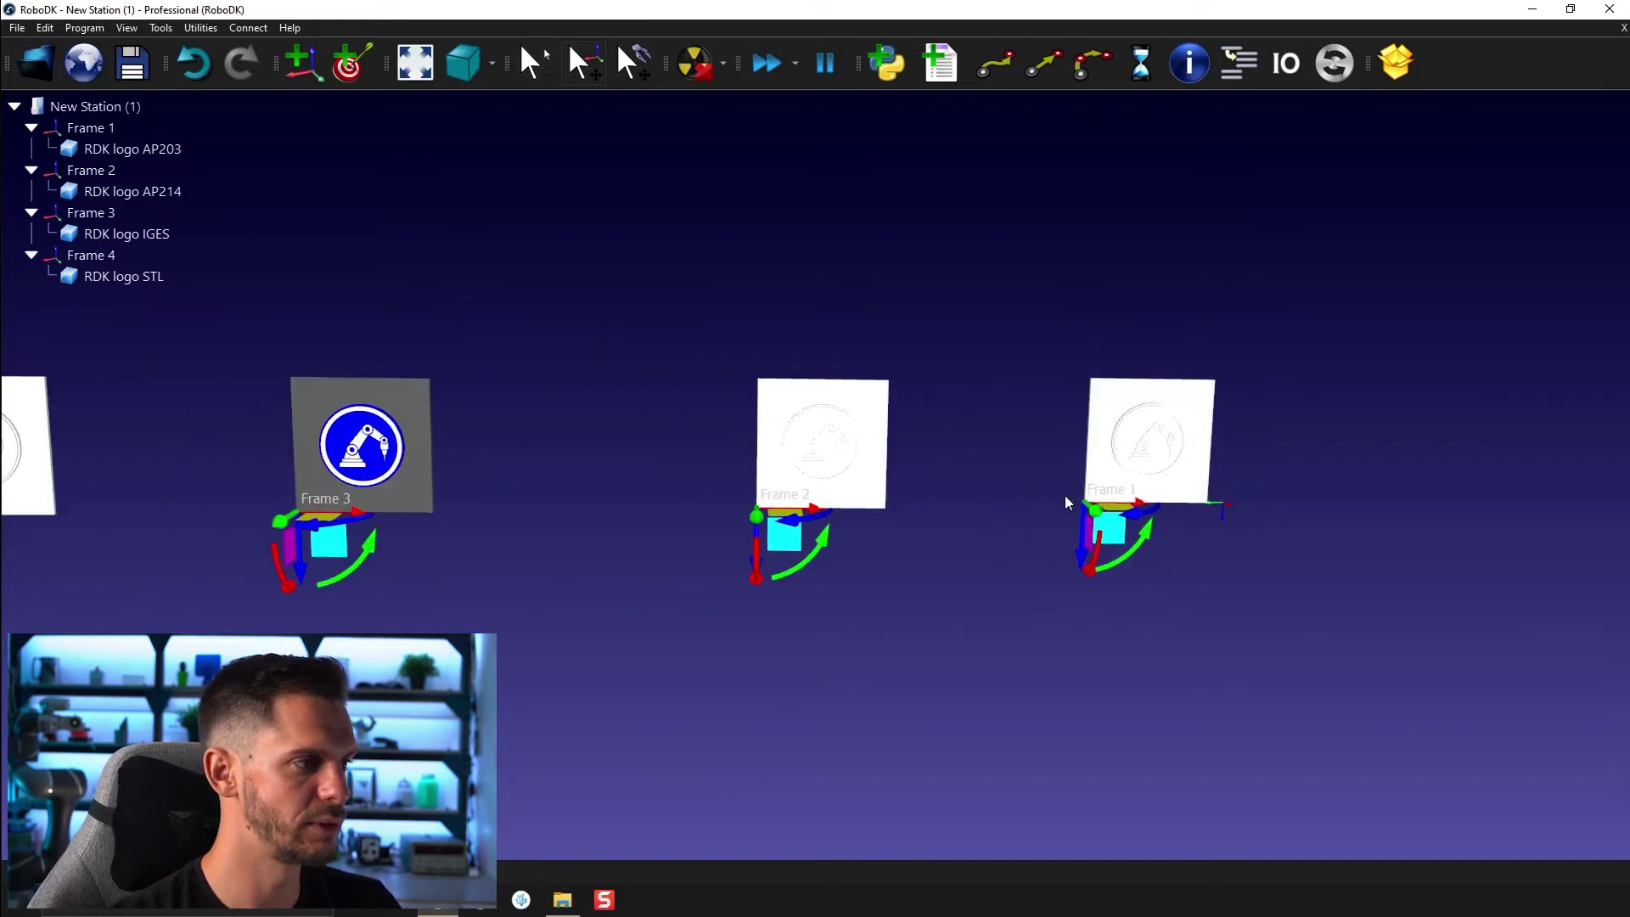
scroll(1065, 496, "down", 2)
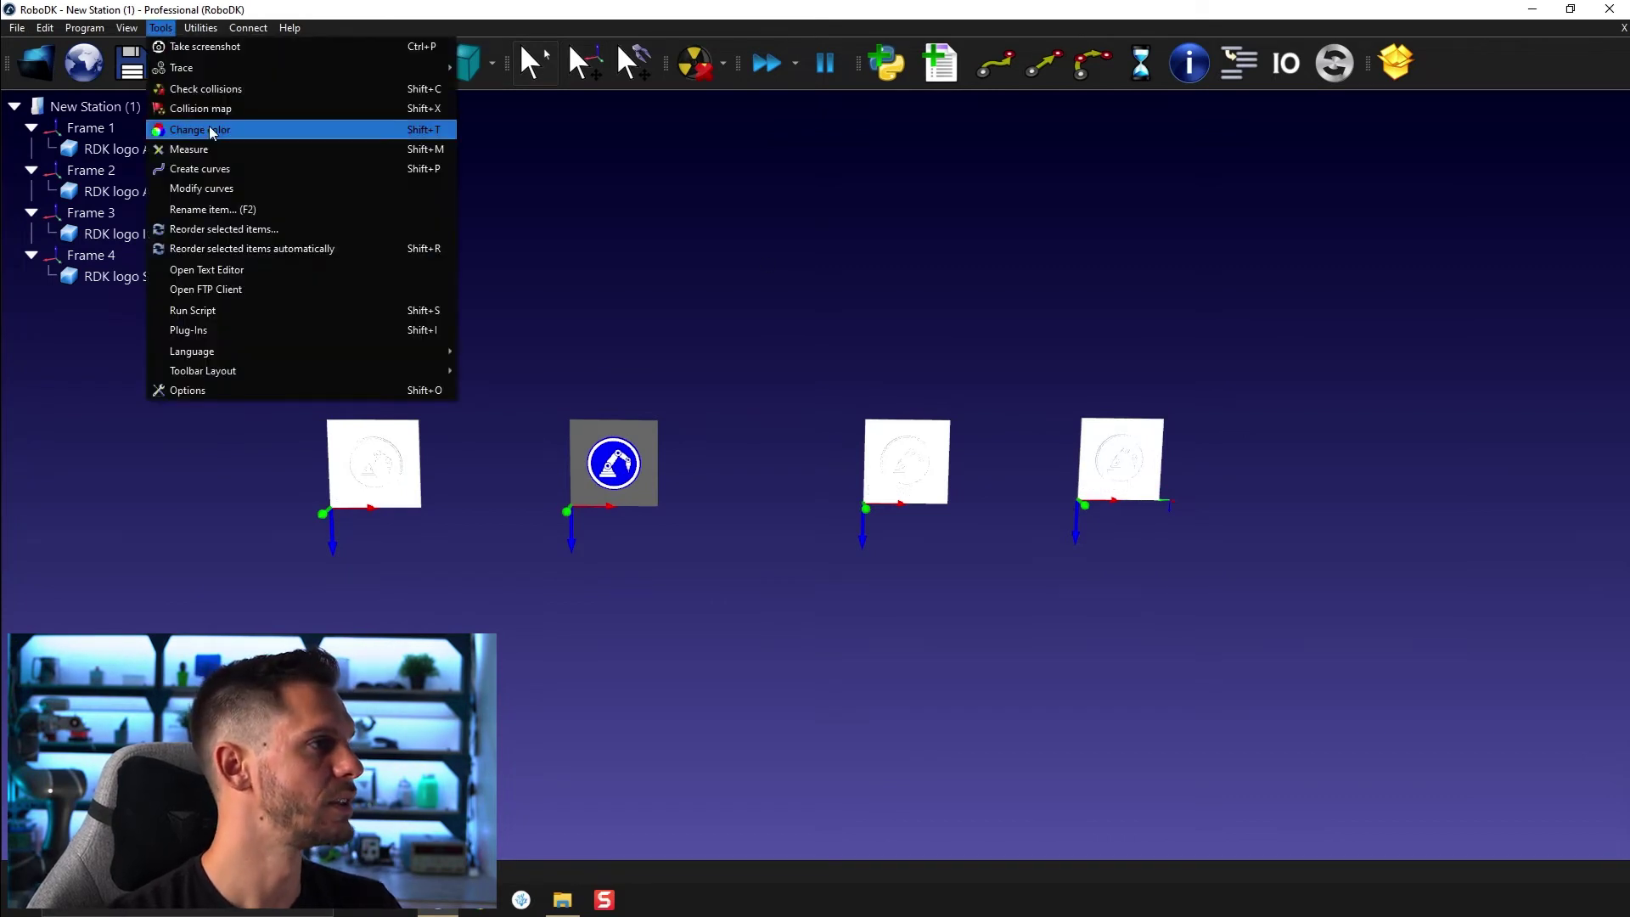
Start the Change color tool and select the whole RDK logo AP203 object.
left_click(209, 129)
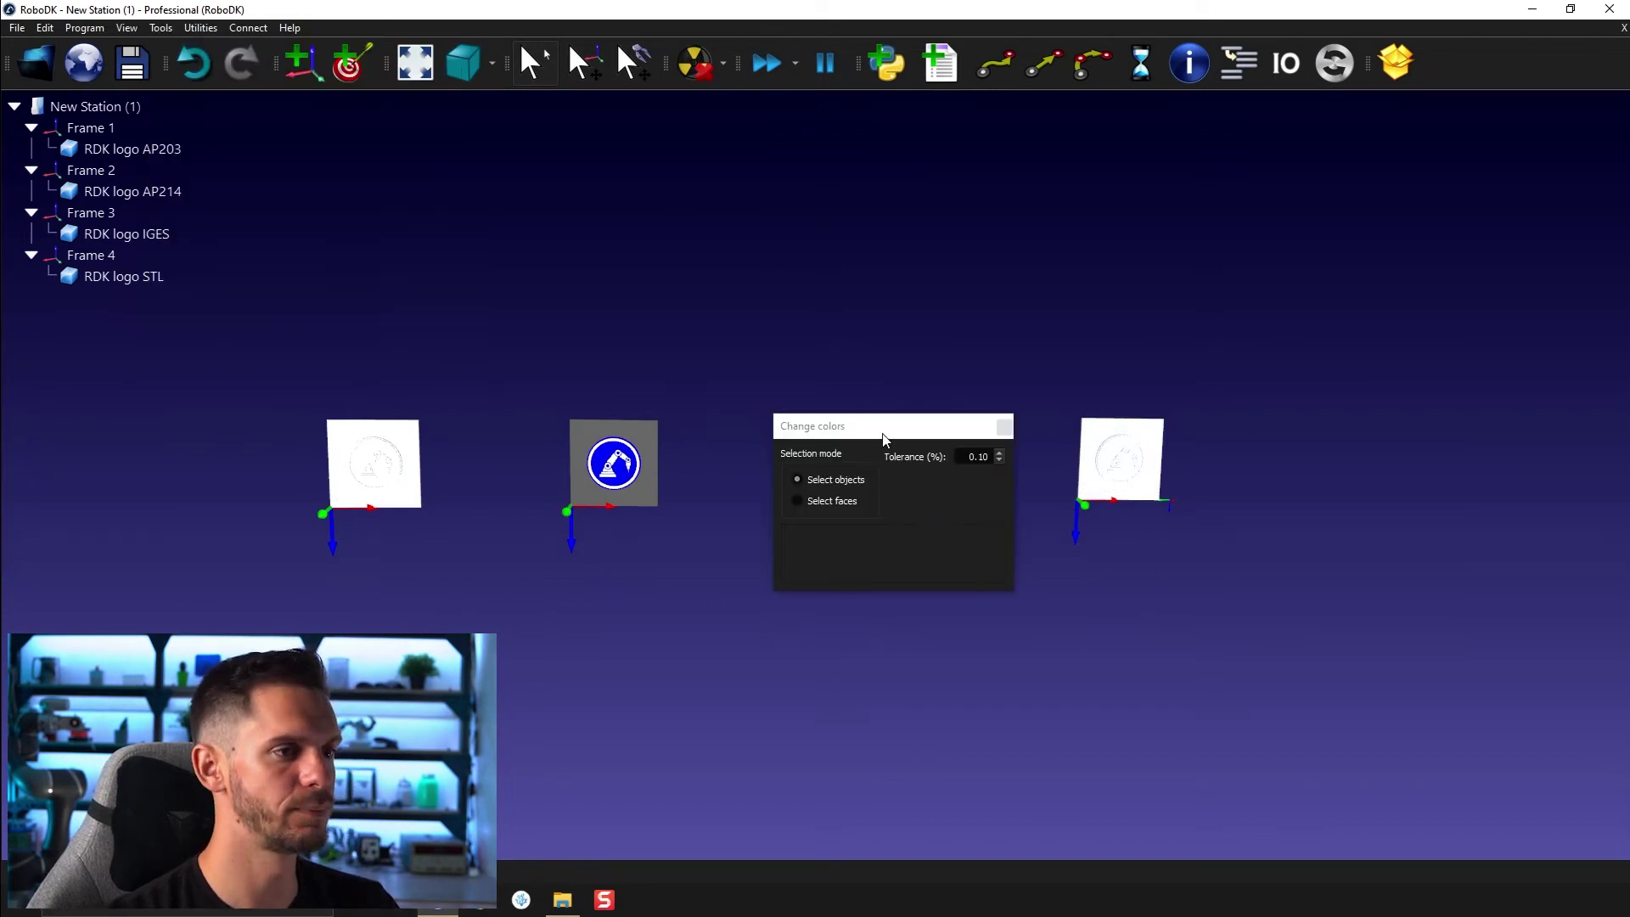
left_click_drag(884, 439, 876, 193)
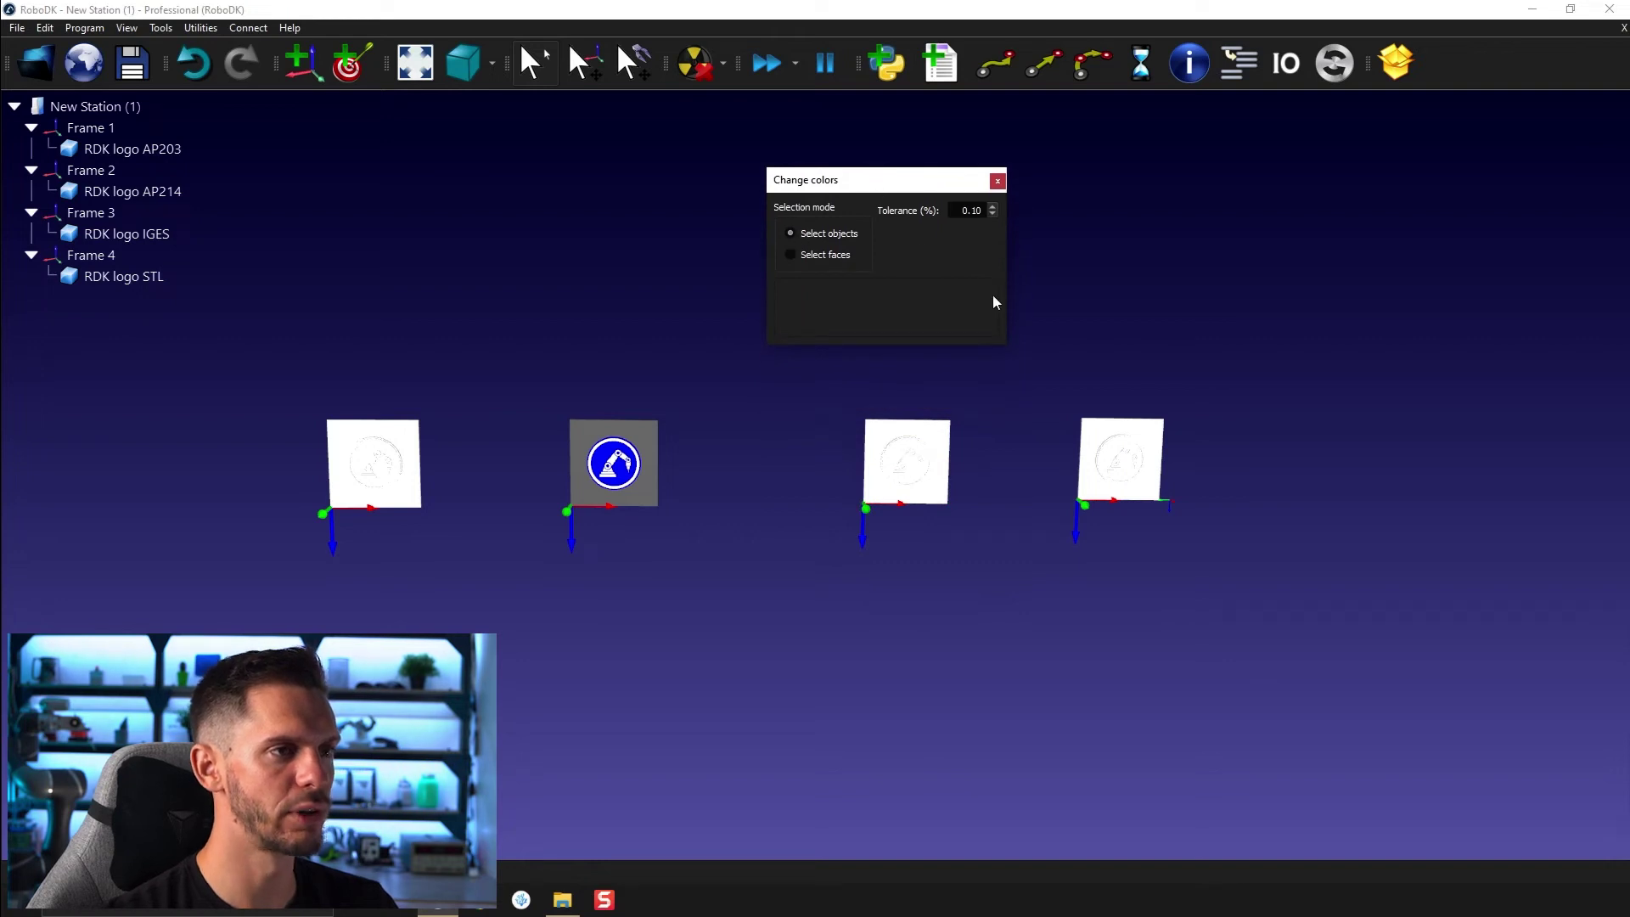
left_click(1097, 439)
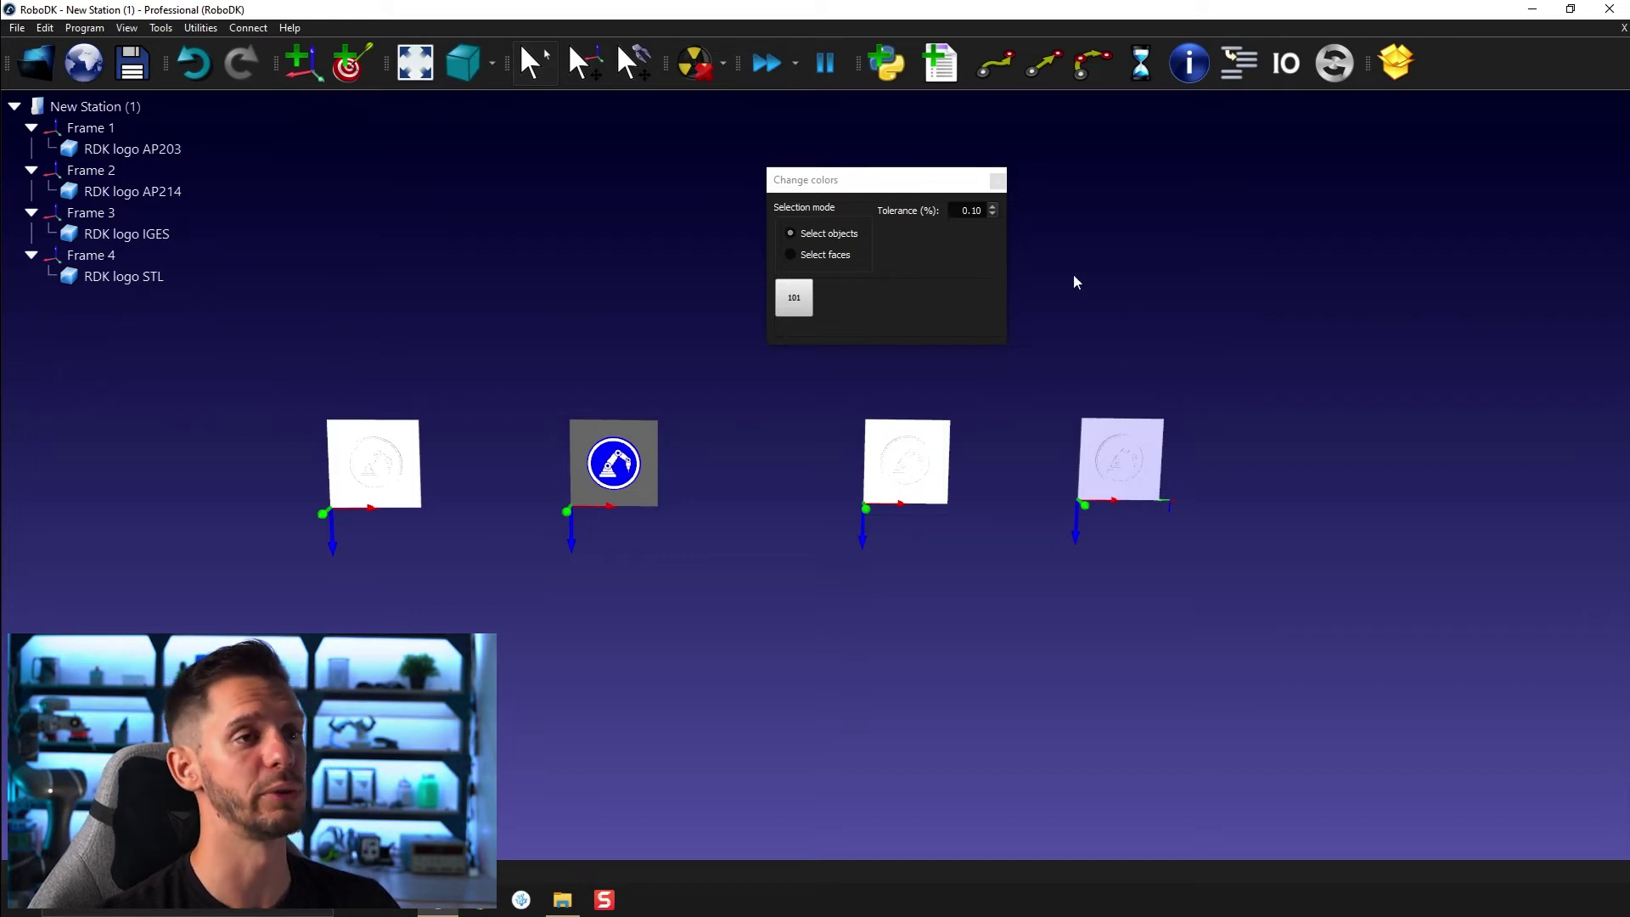
Switch to face selection and color the AP203 logo's round background and outer ring blue (#050fcc).
scroll(1138, 459, "up", 5)
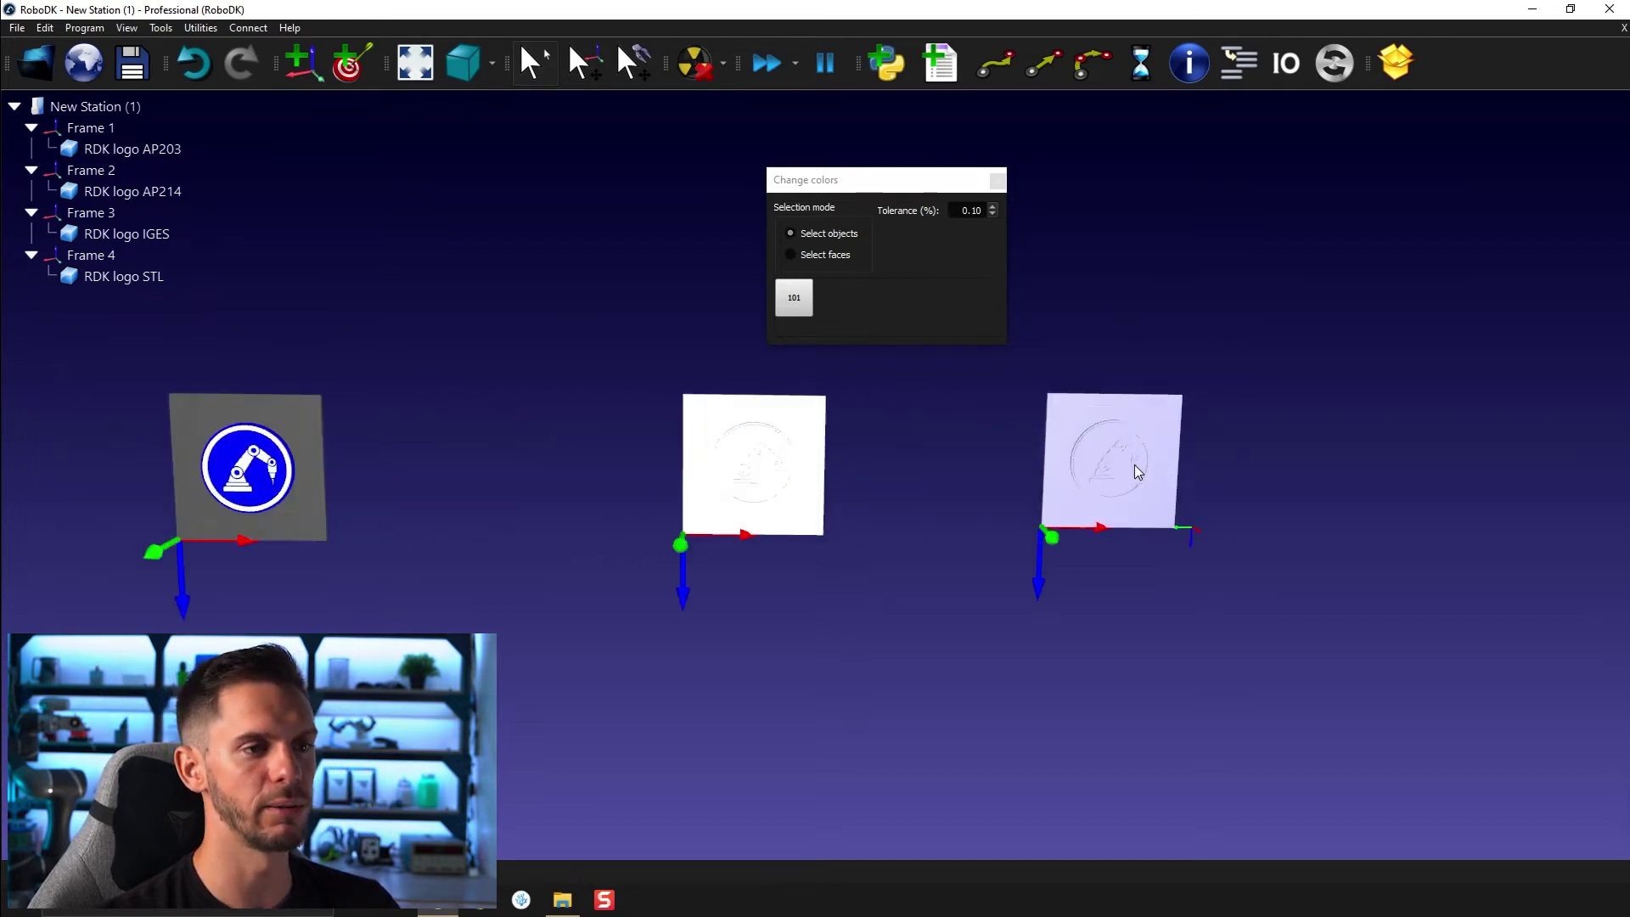
scroll(1166, 401, "up", 1)
middle_click_drag(1154, 380, 1024, 433)
scroll(934, 505, "up", 3)
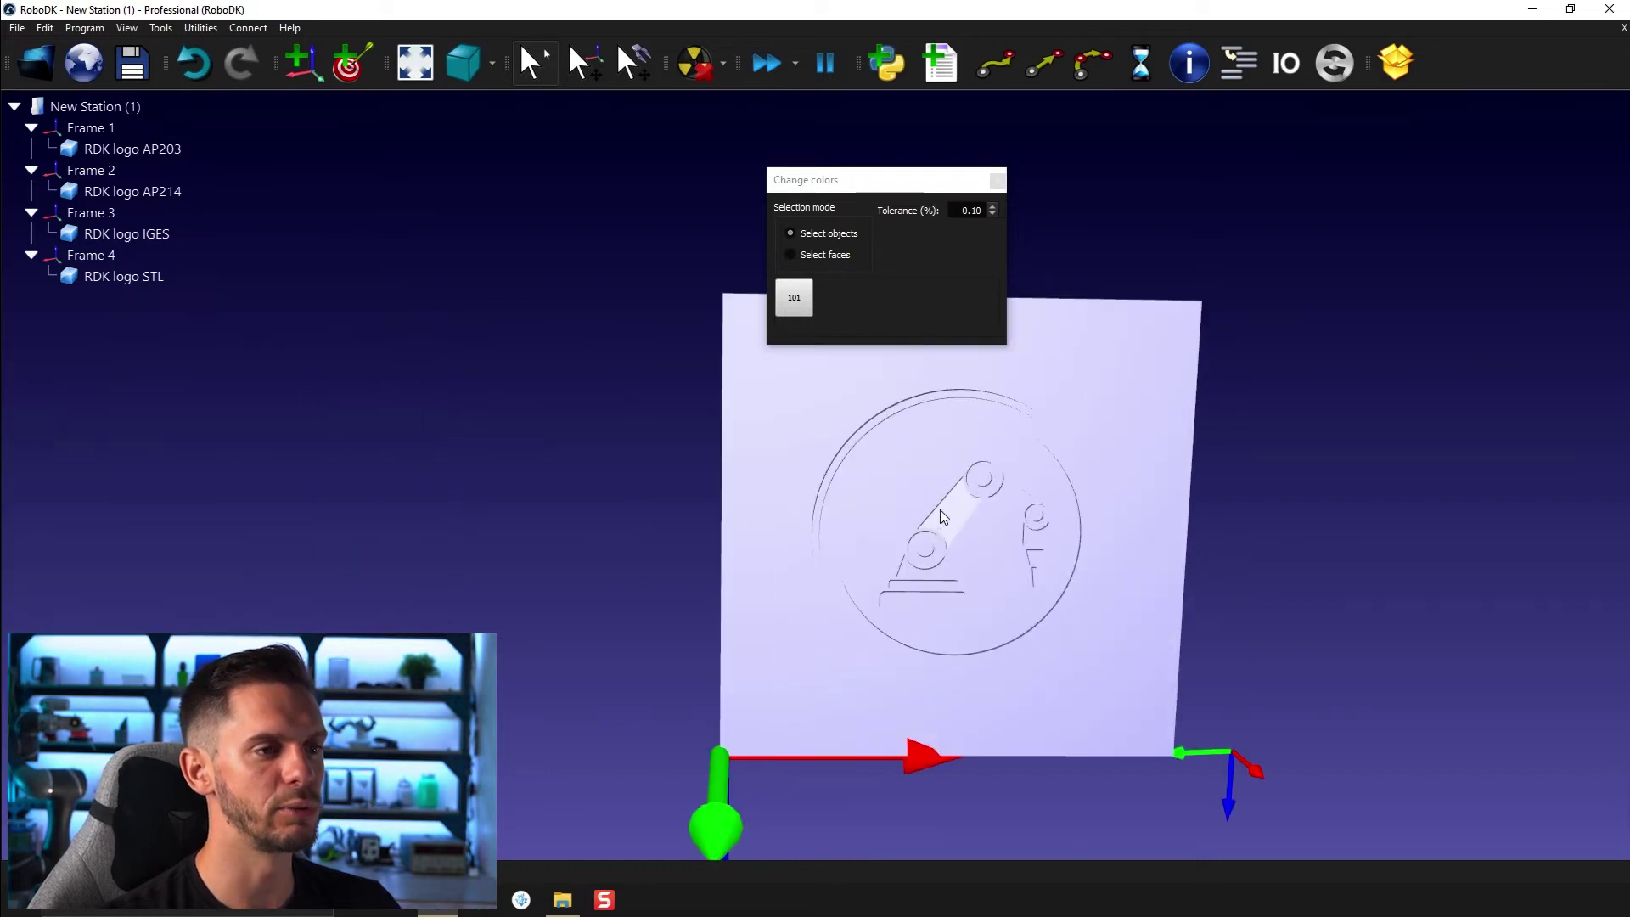
middle_click_drag(870, 482, 861, 474)
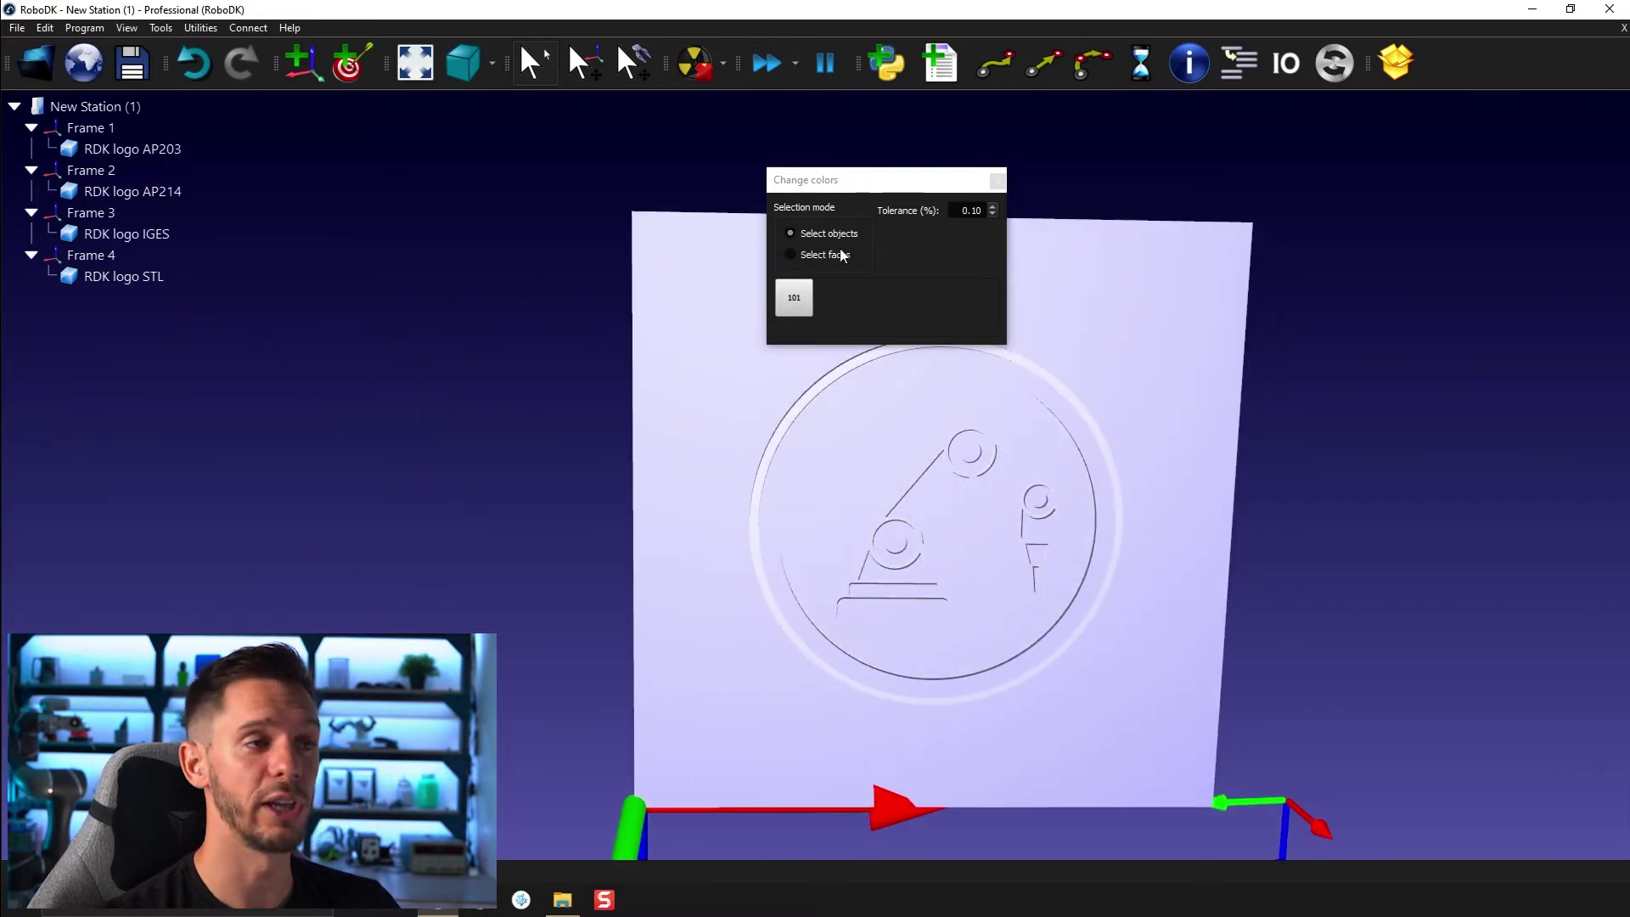
left_click(809, 257)
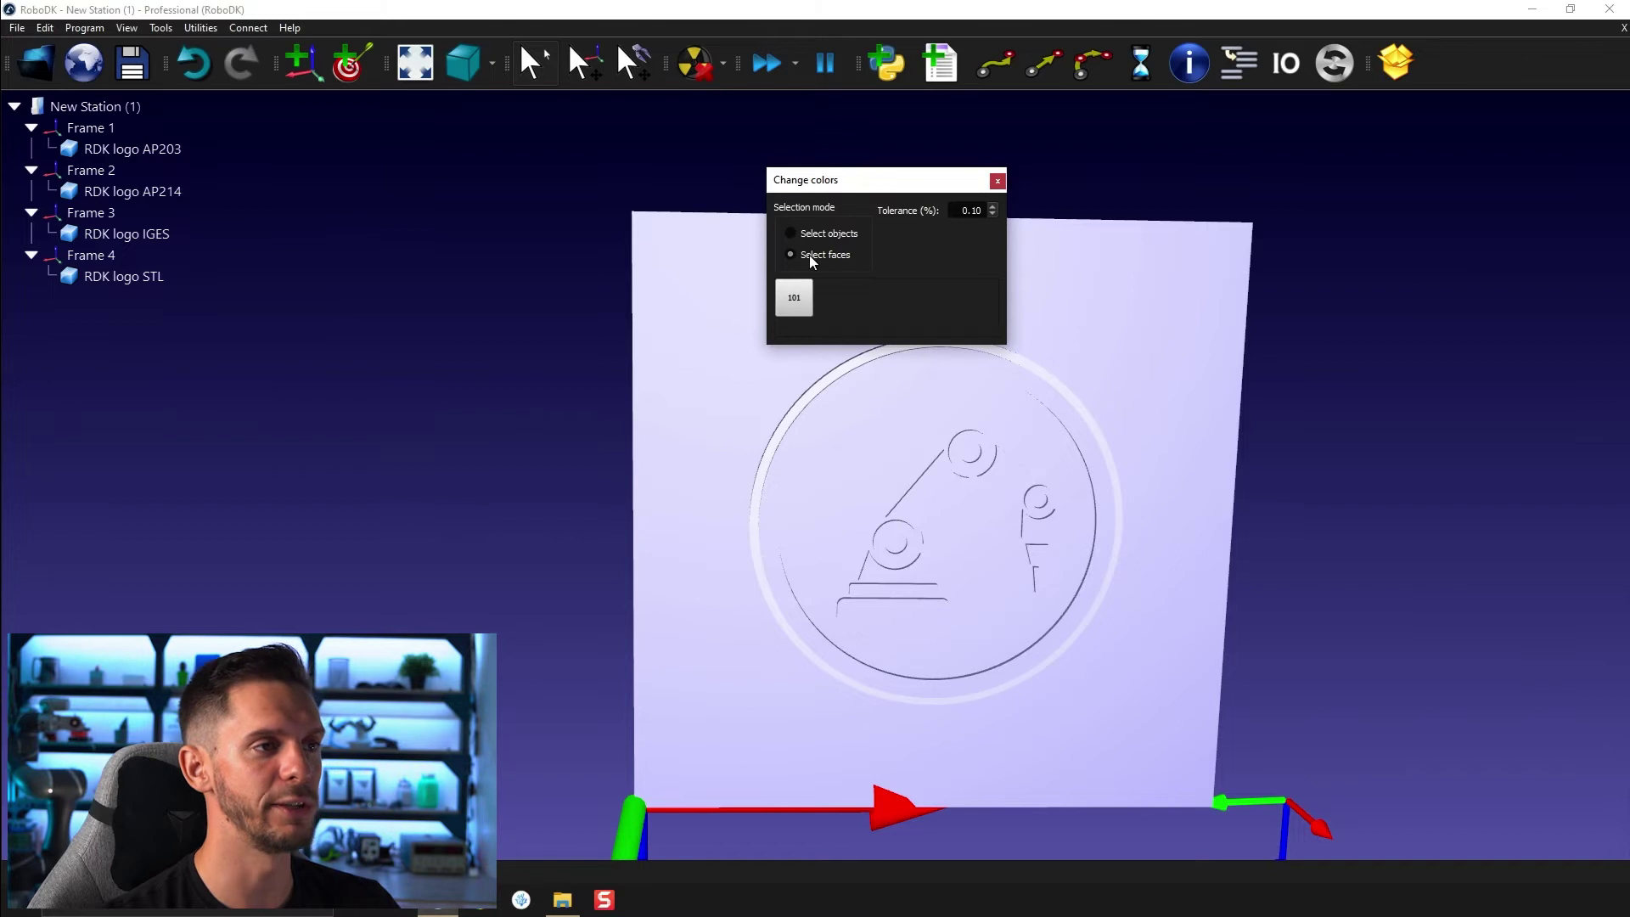
left_click(869, 427)
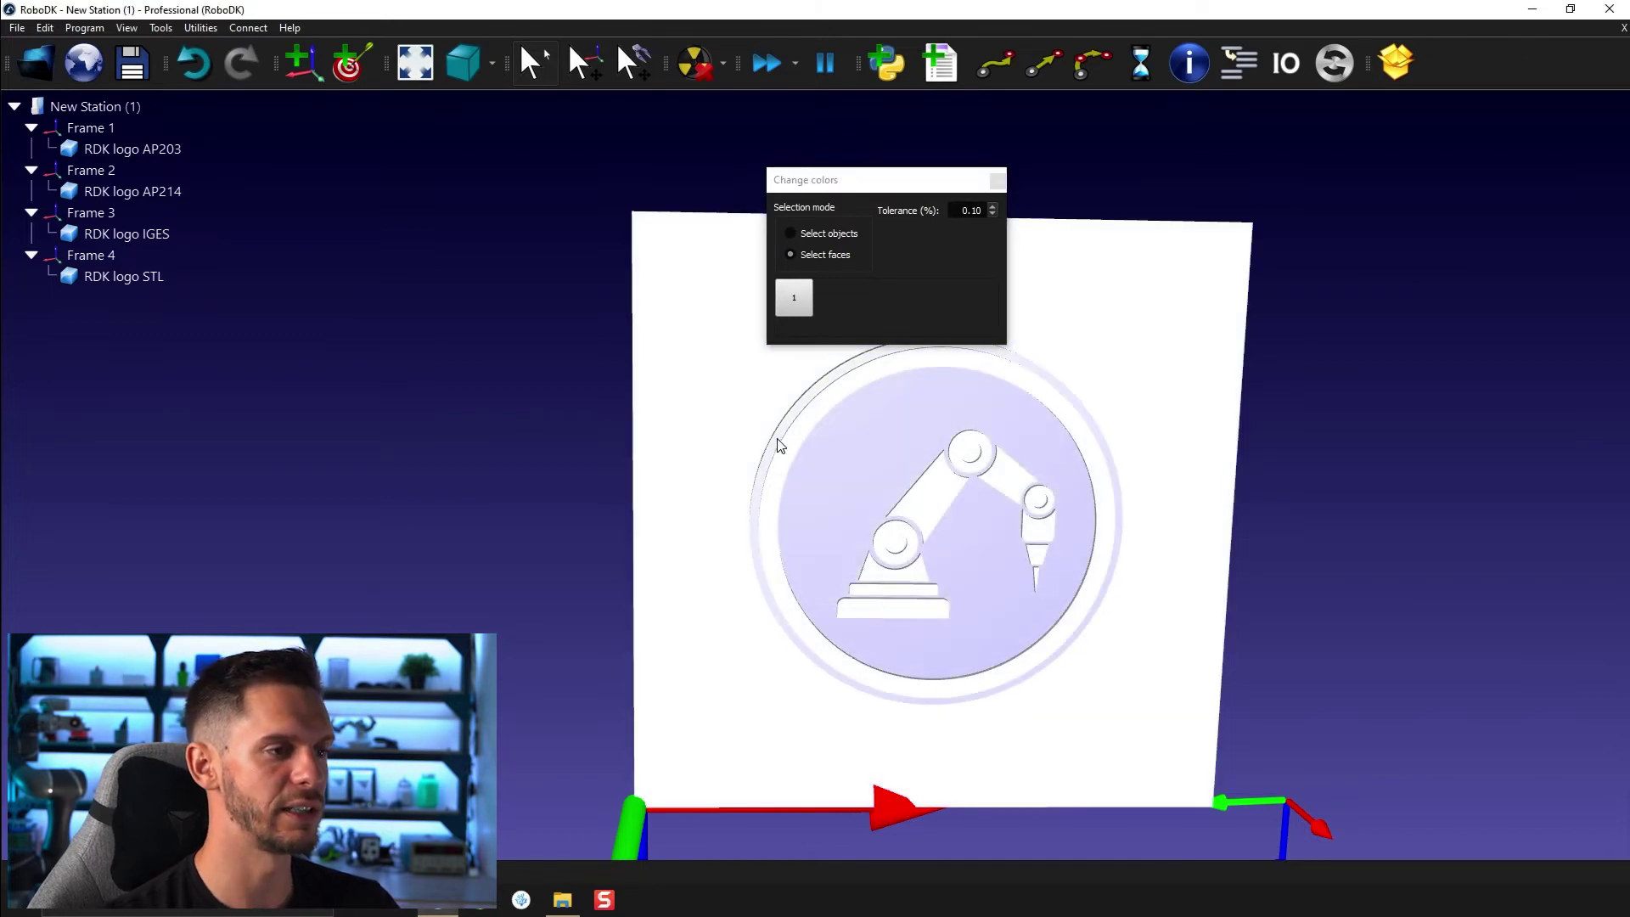
left_click(795, 299)
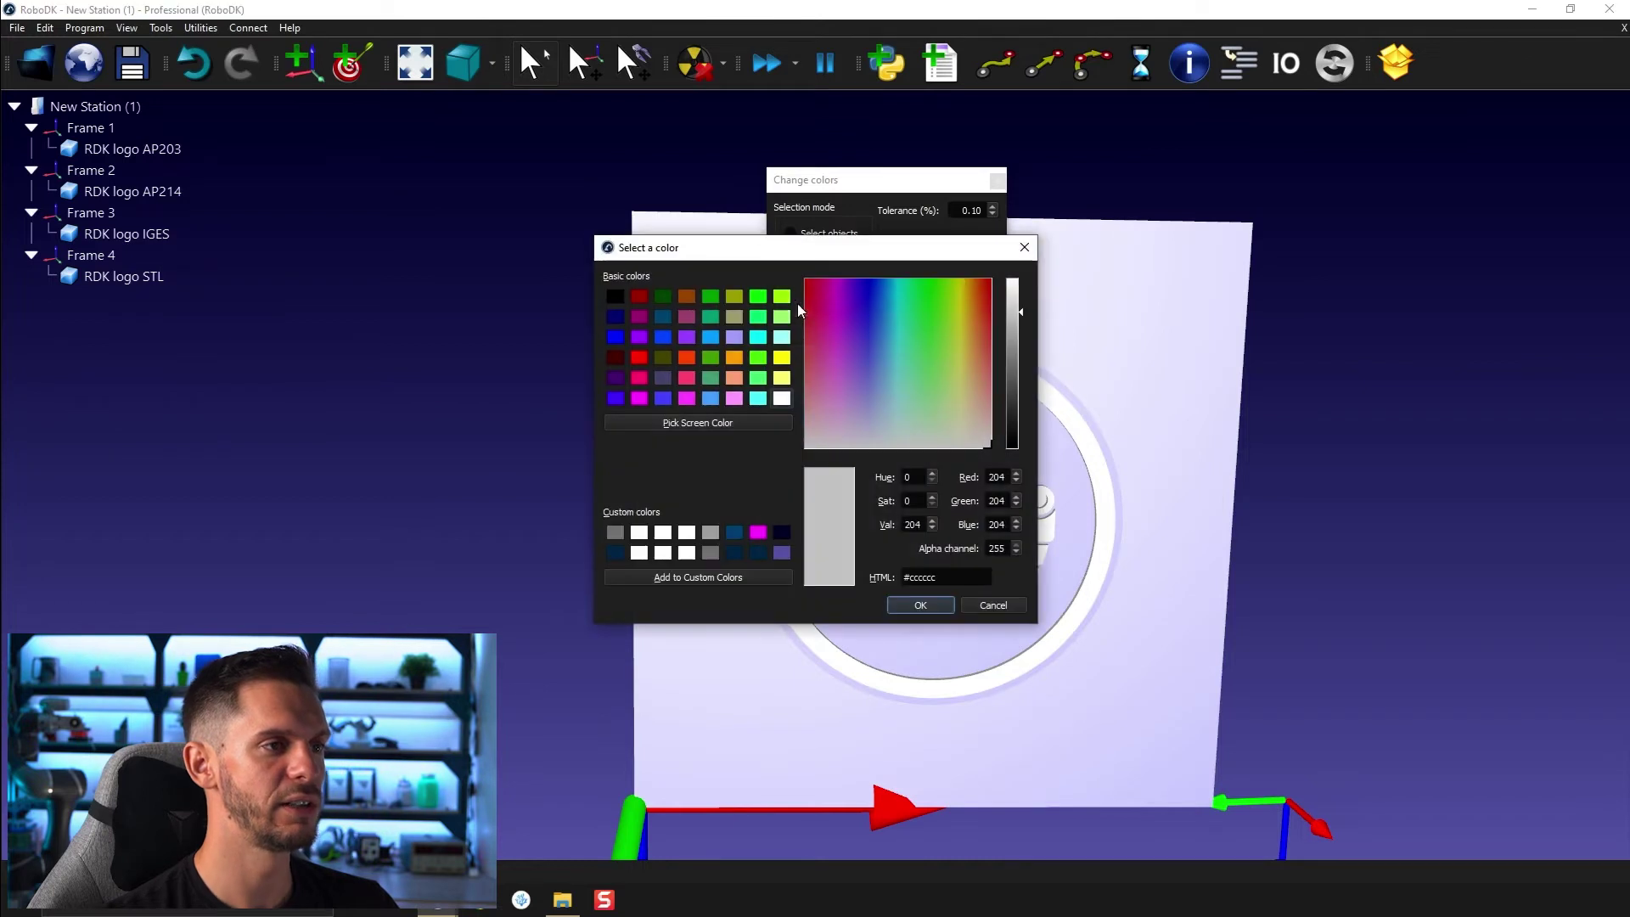
left_click(869, 286)
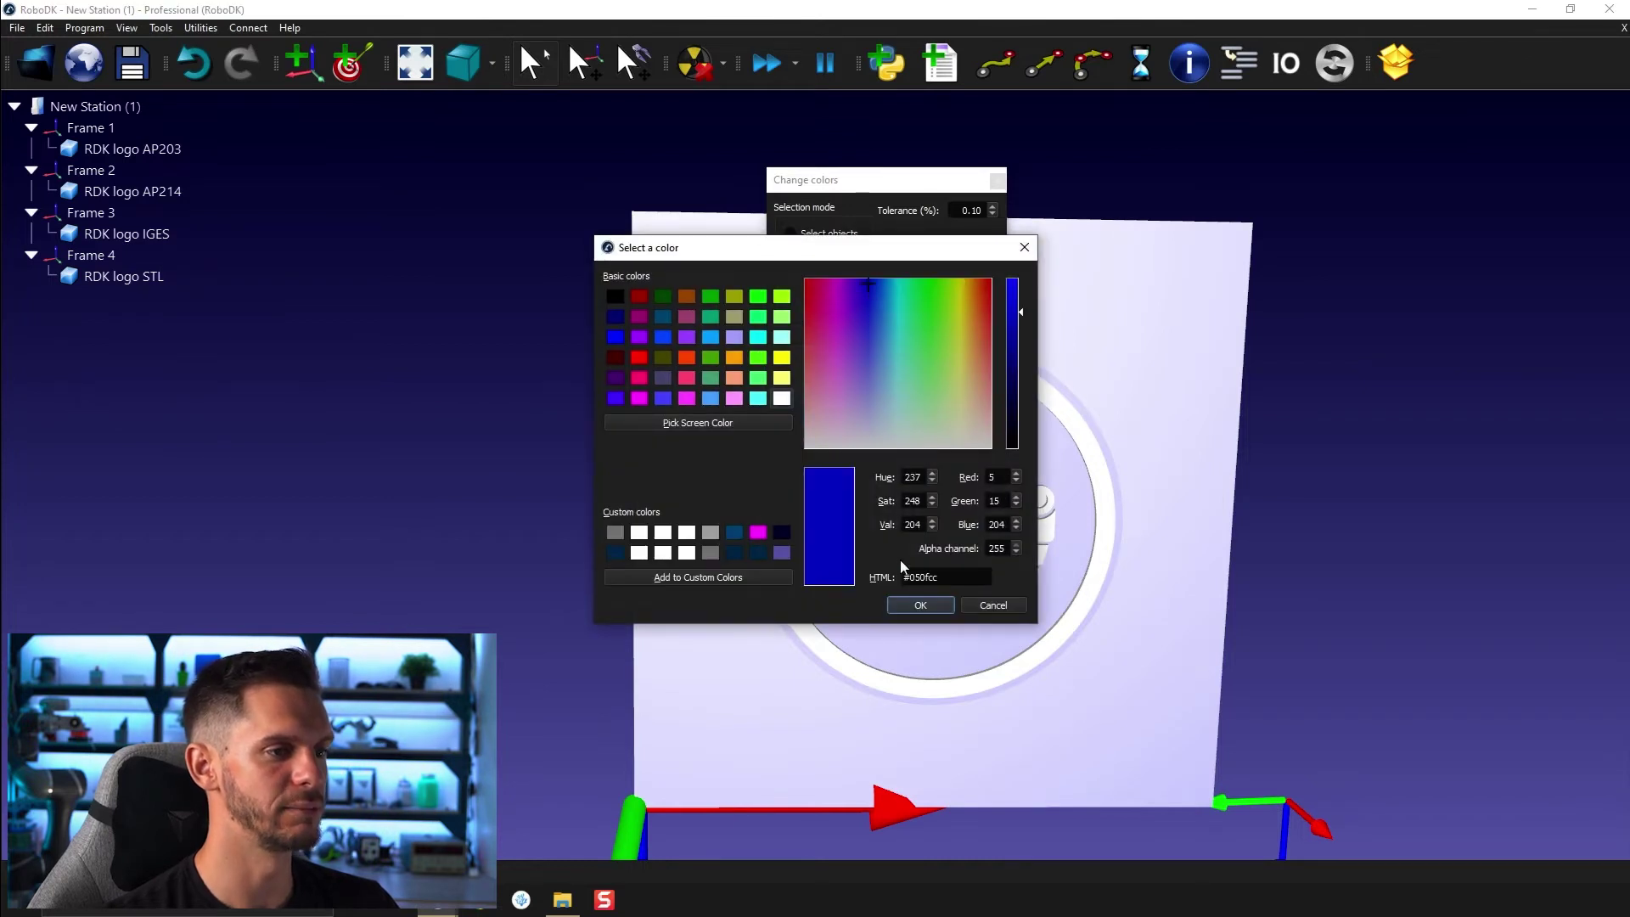
left_click(910, 605)
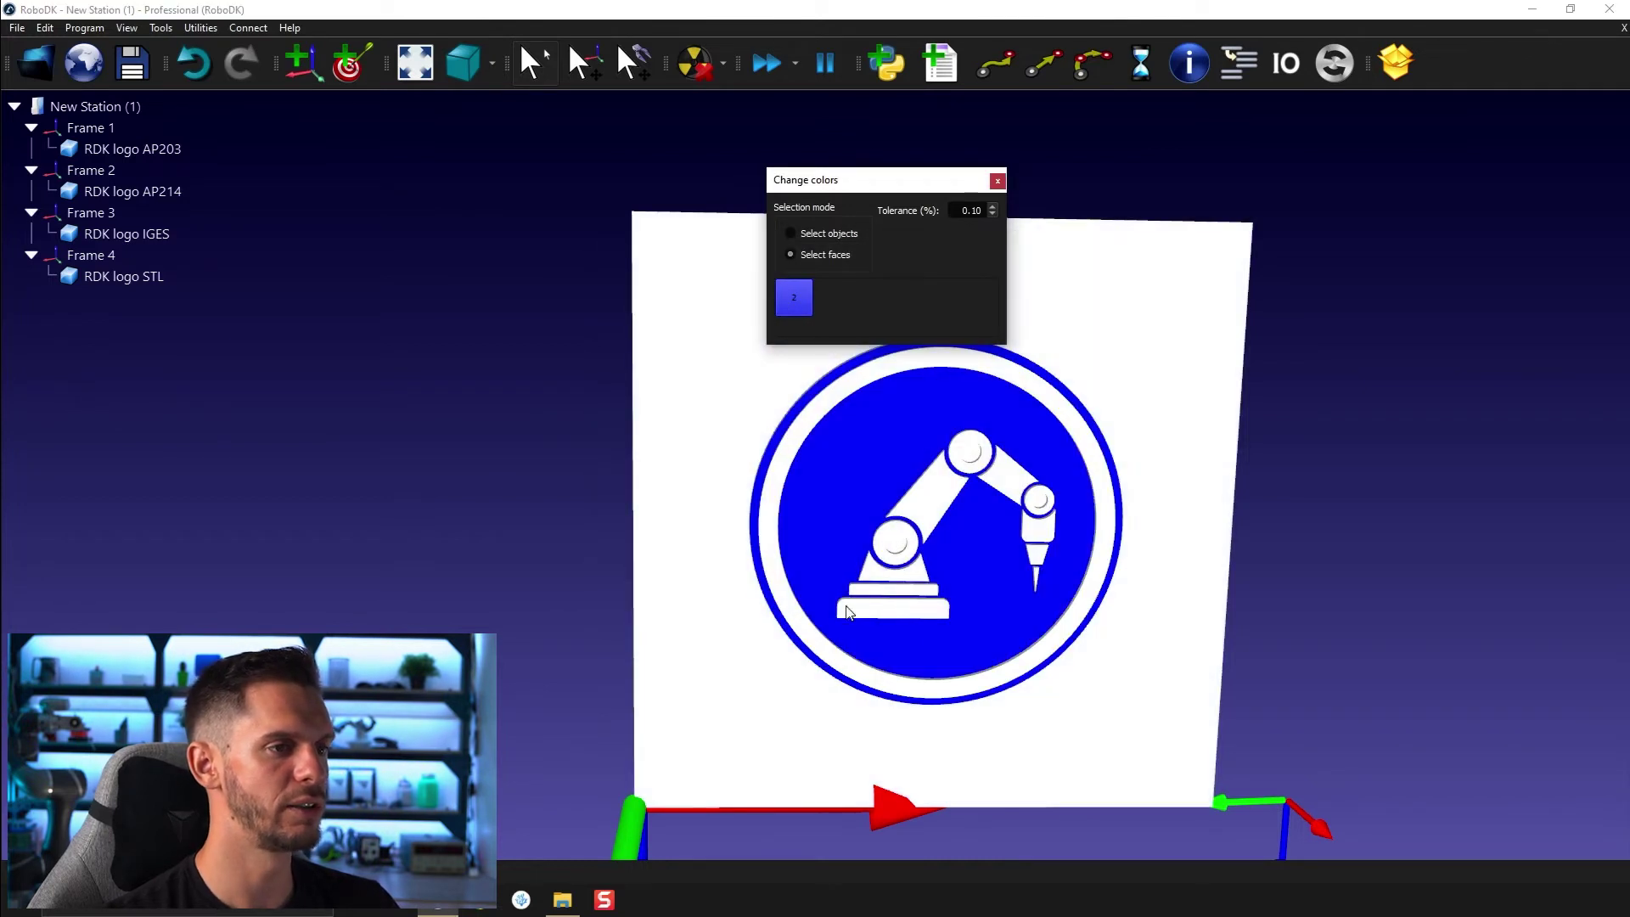
Copy the blue color code #050fcc from the background and apply it to the center faces of the logo's robot joints.
left_click(794, 297)
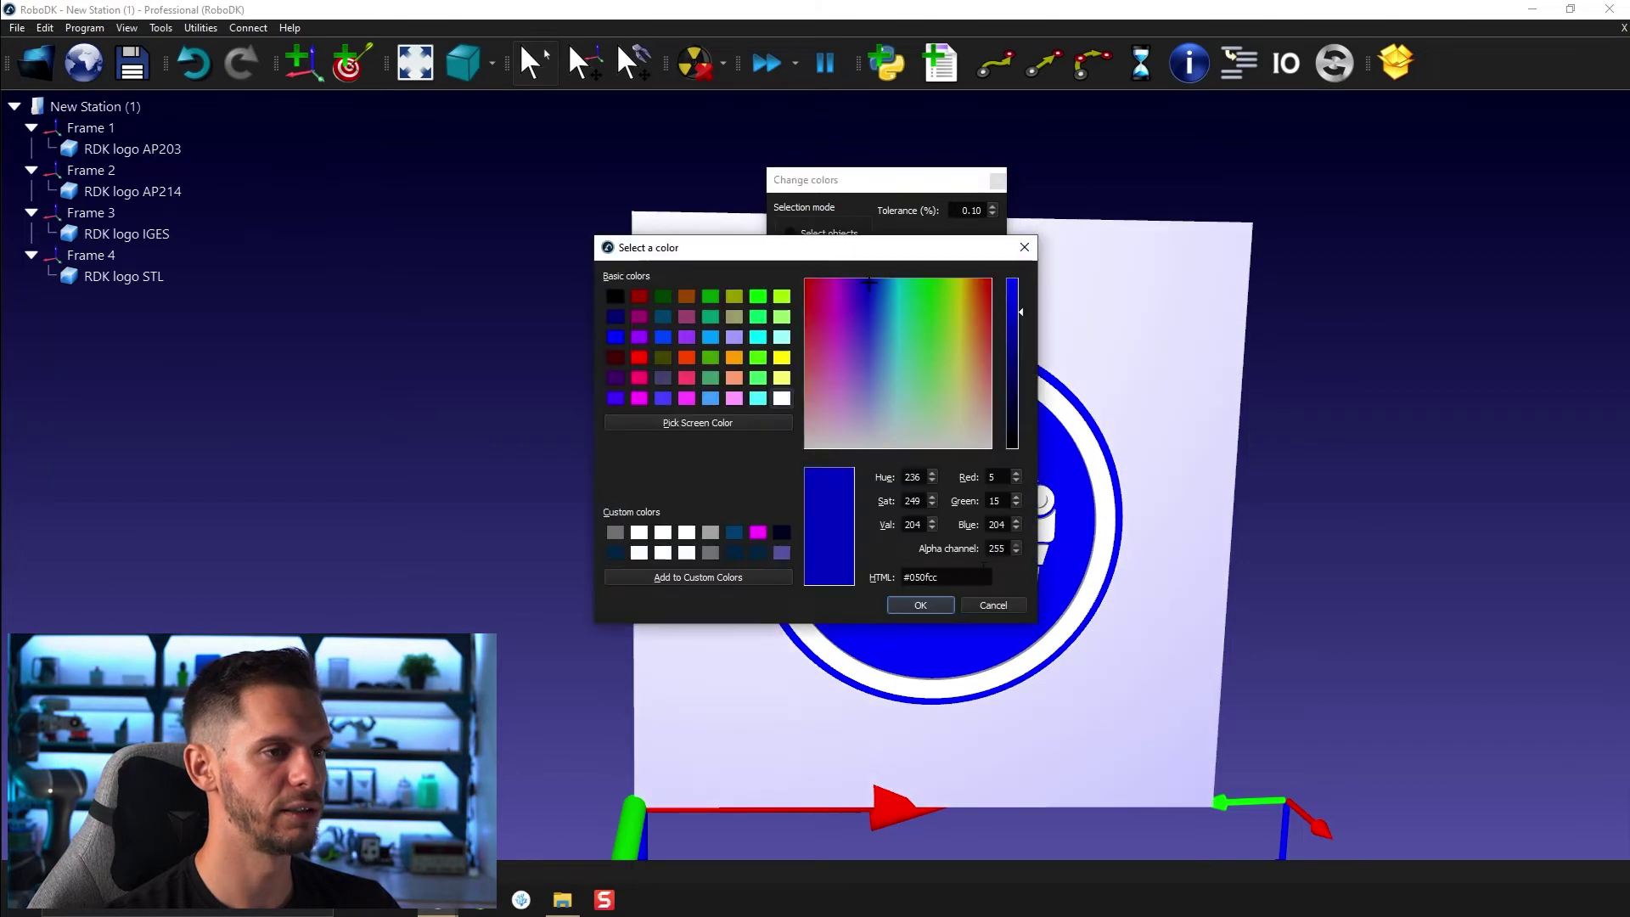
left_click(934, 603)
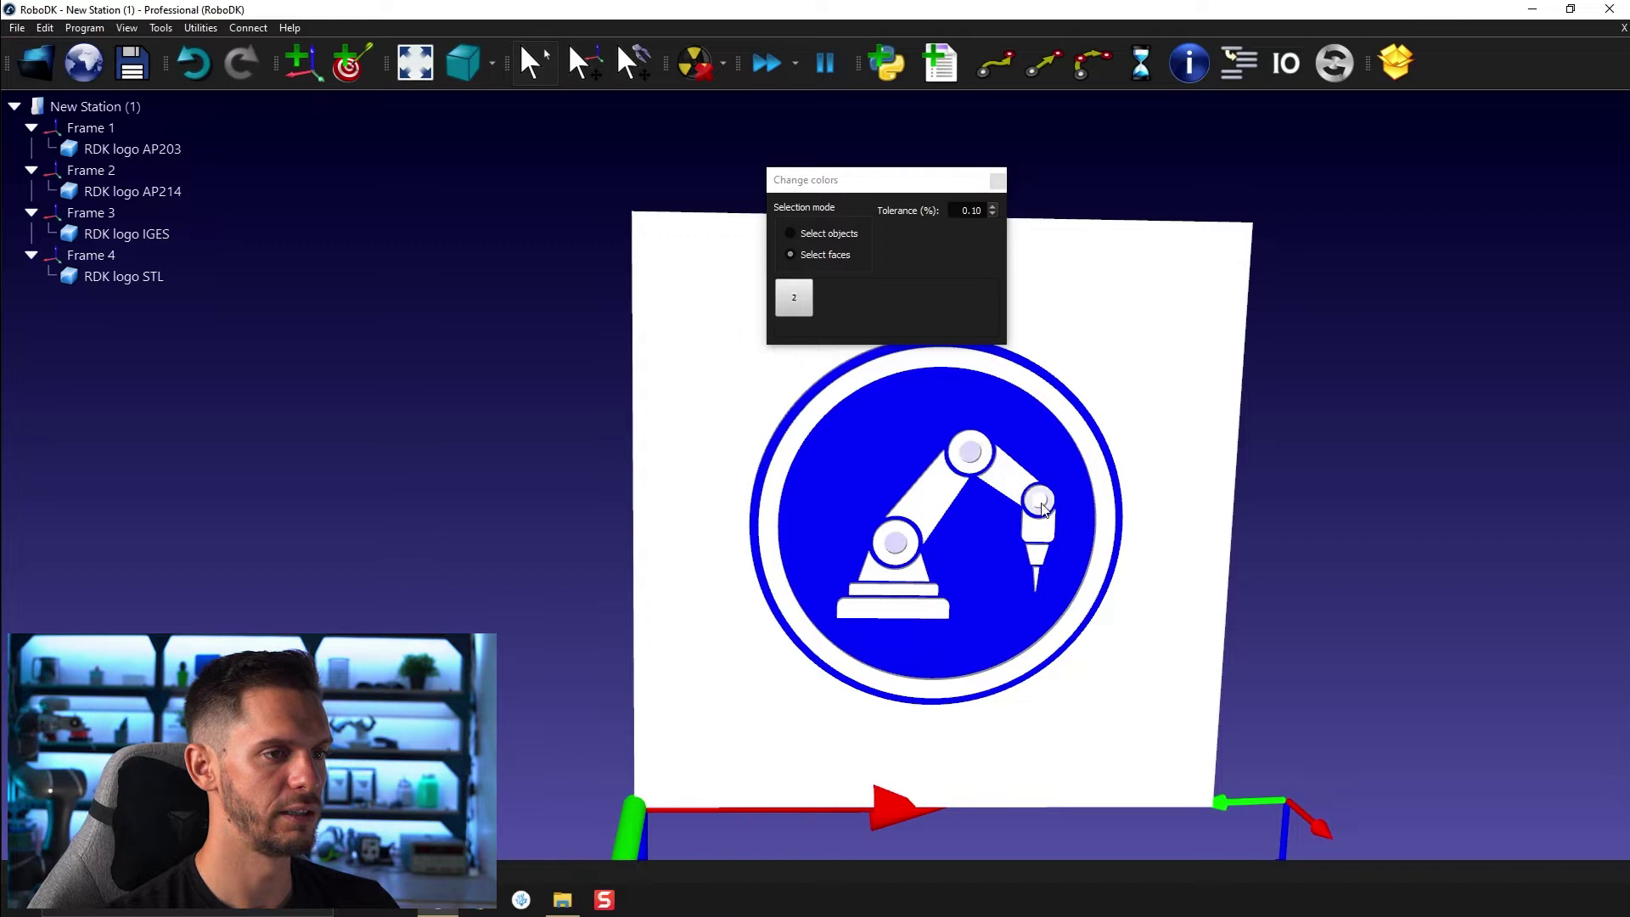
left_click(794, 299)
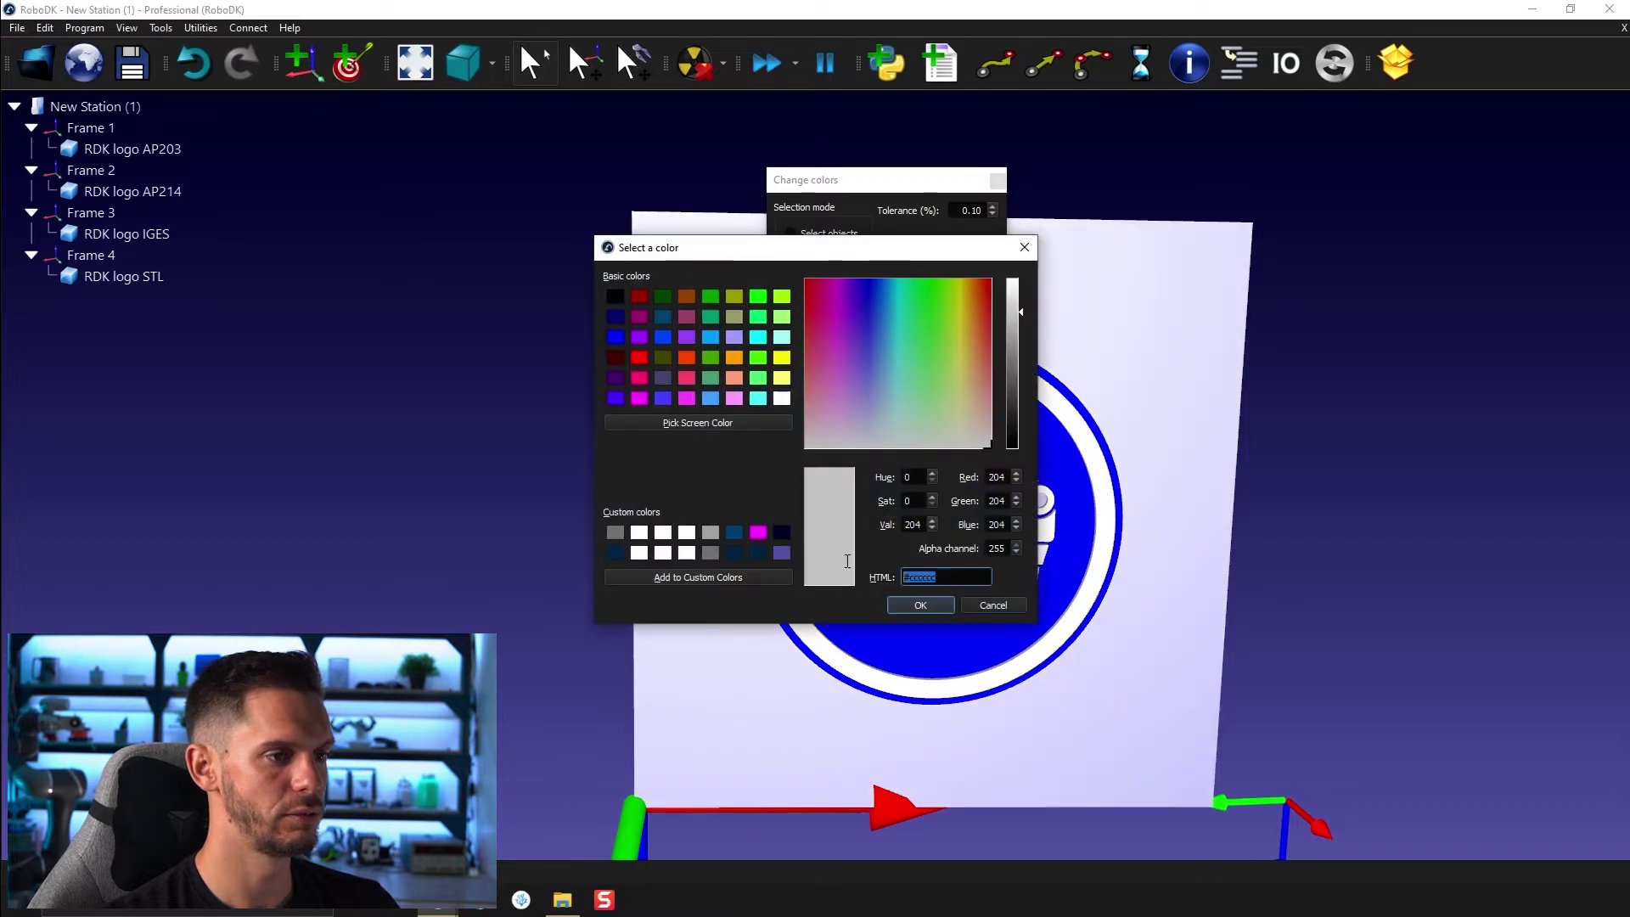
key("ctrl+v")
left_click(920, 604)
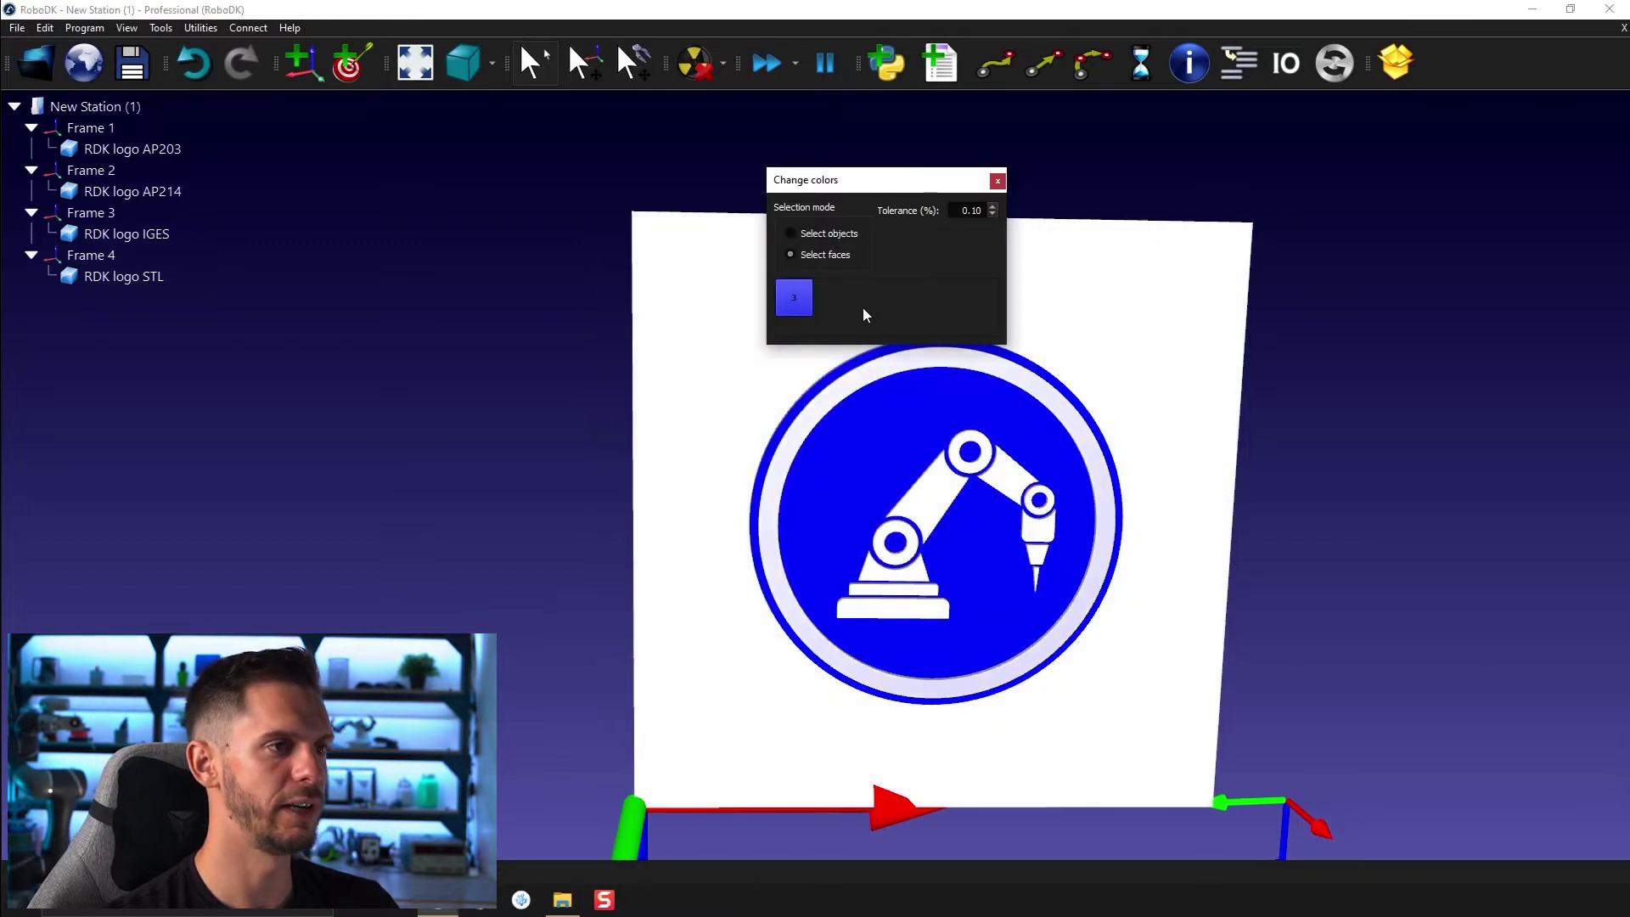
Color the AP203 logo's square plate face dark gray and close the Change color tool.
left_click(816, 234)
left_click(838, 261)
left_click_drag(694, 174, 535, 307)
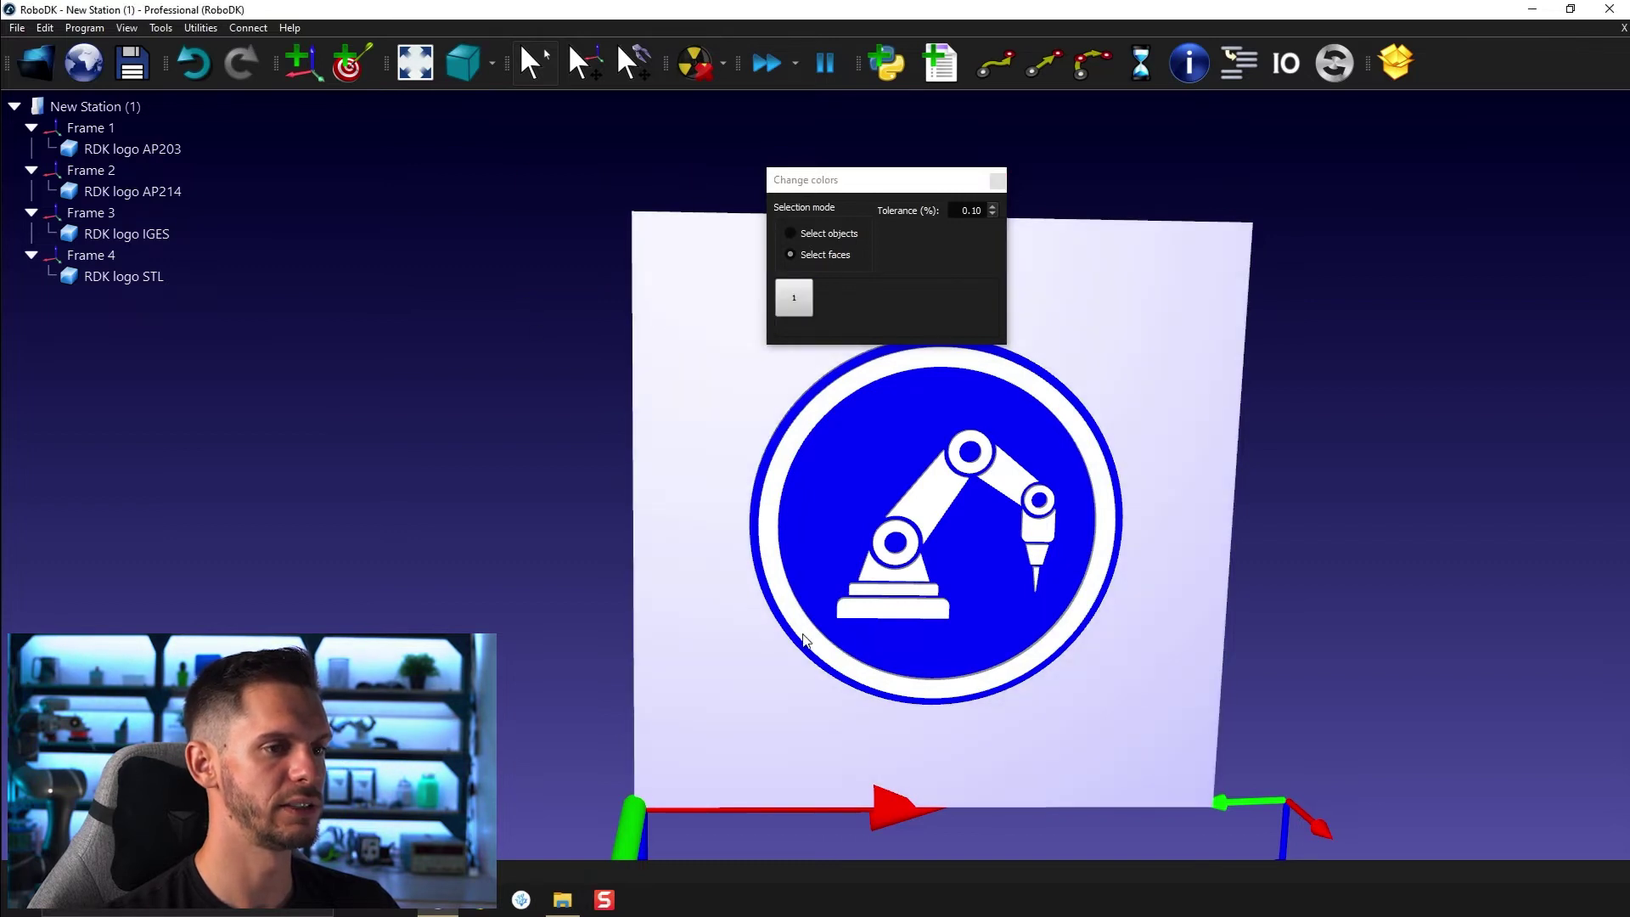
left_click(794, 297)
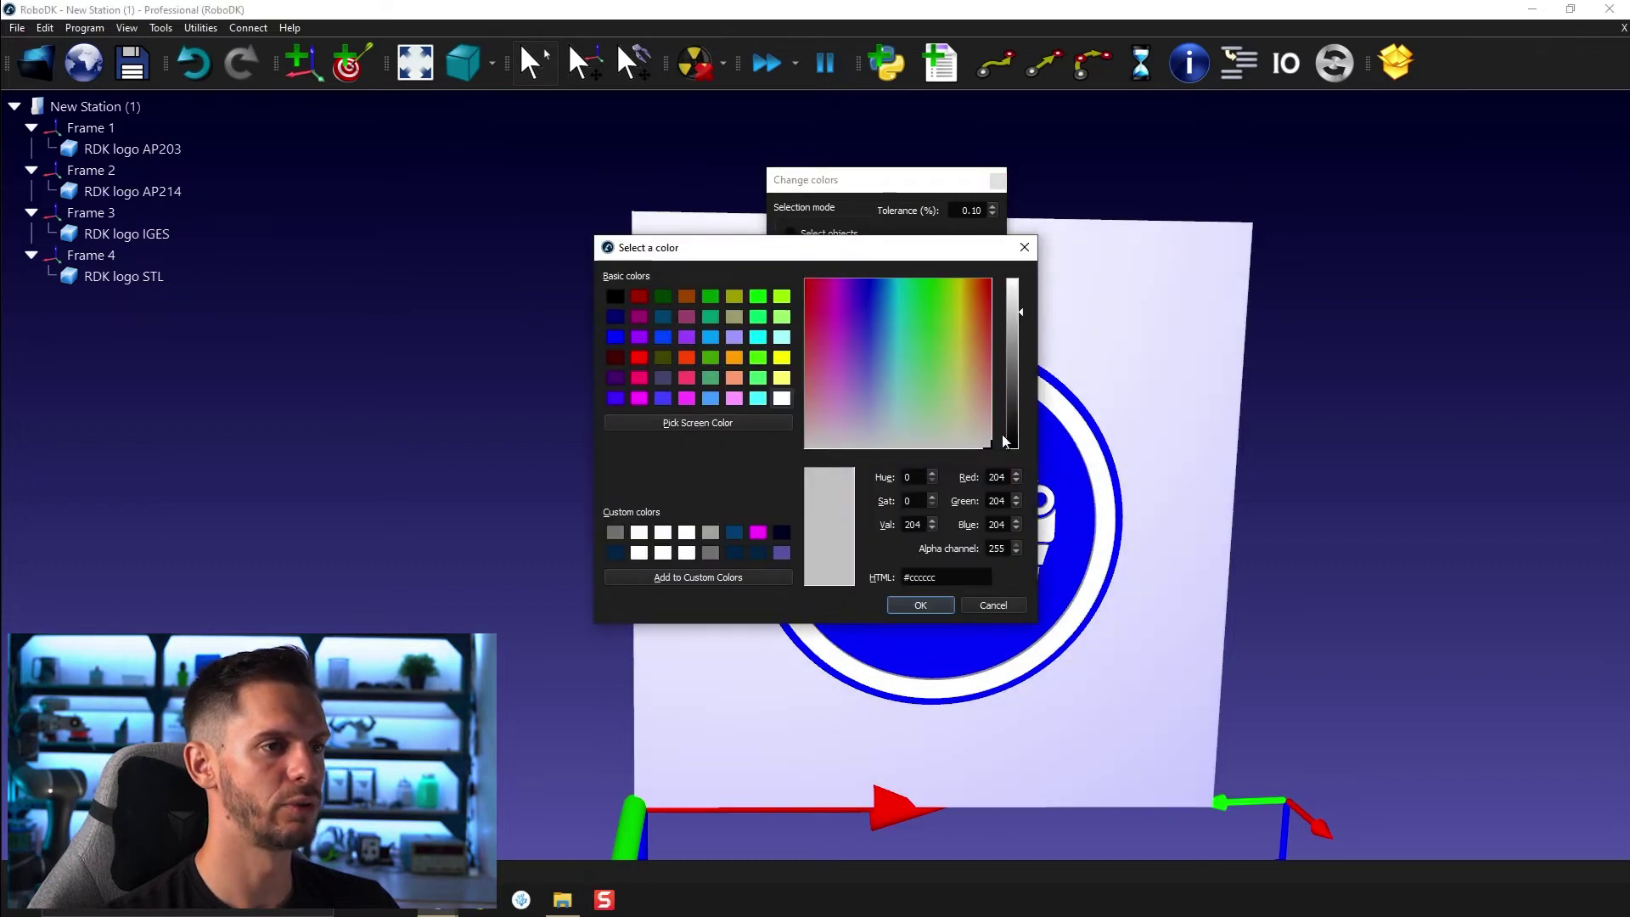
left_click(1012, 399)
left_click(902, 606)
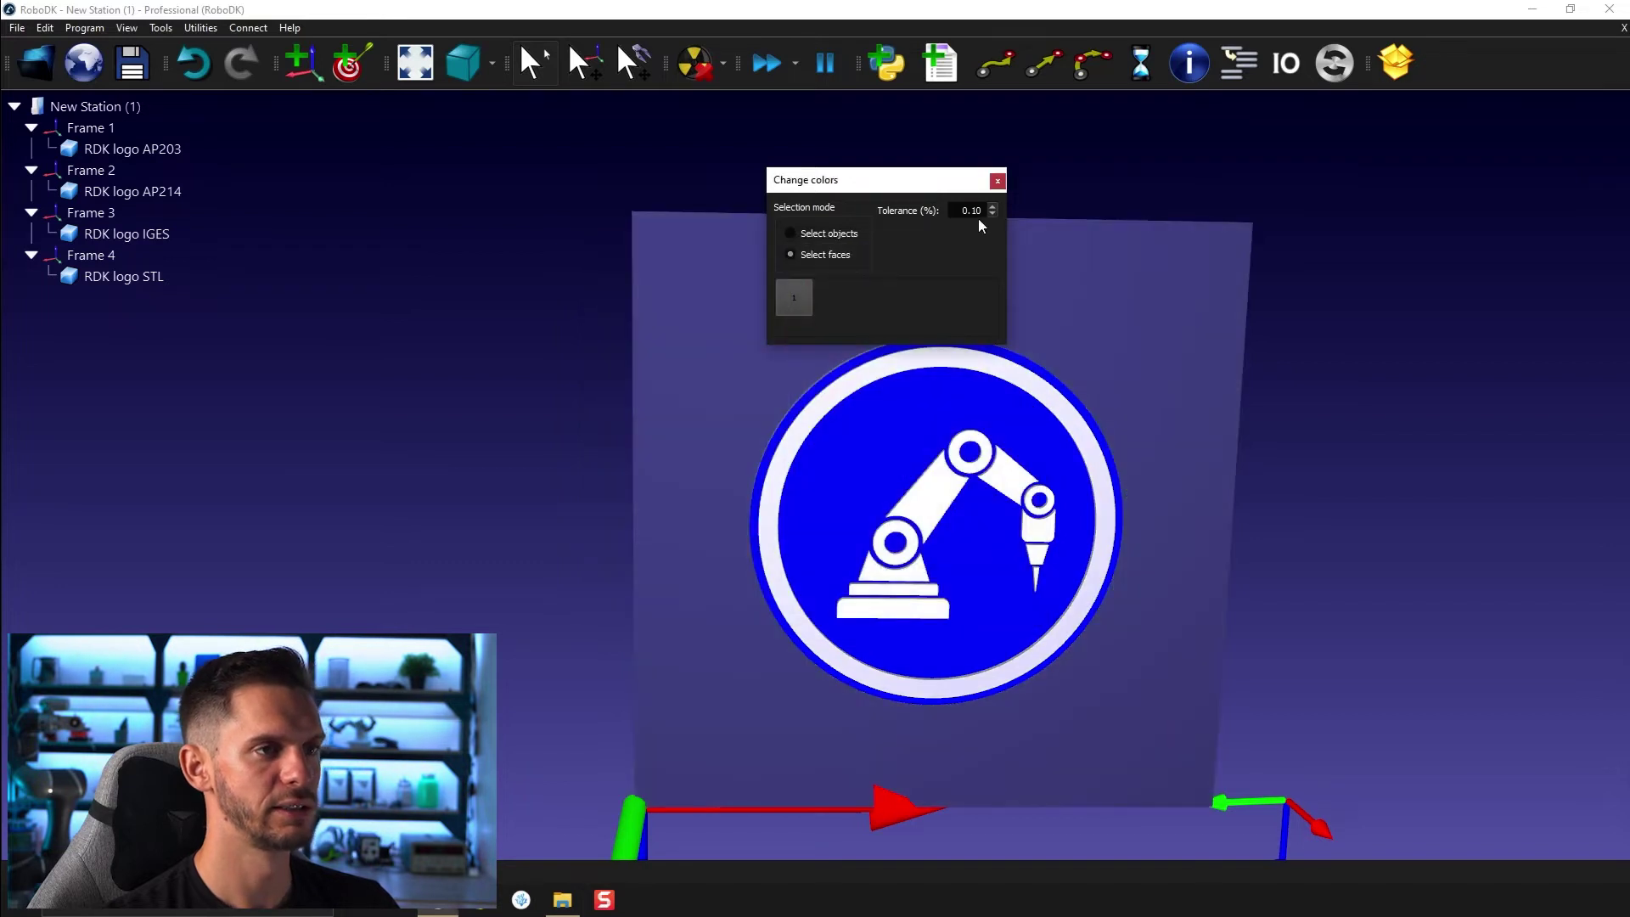
left_click(998, 180)
Restore the AP214 logo's original face colors by removing its overriding white color with the Change color tool.
scroll(585, 501, "down", 3)
scroll(584, 492, "down", 3)
mouse_move(618, 460)
left_mouse_down()
mouse_move(803, 528)
mouse_move(549, 608)
mouse_move(537, 628)
mouse_move(589, 568)
mouse_move(1092, 374)
mouse_move(1238, 409)
mouse_move(1133, 452)
mouse_move(1095, 399)
left_mouse_up()
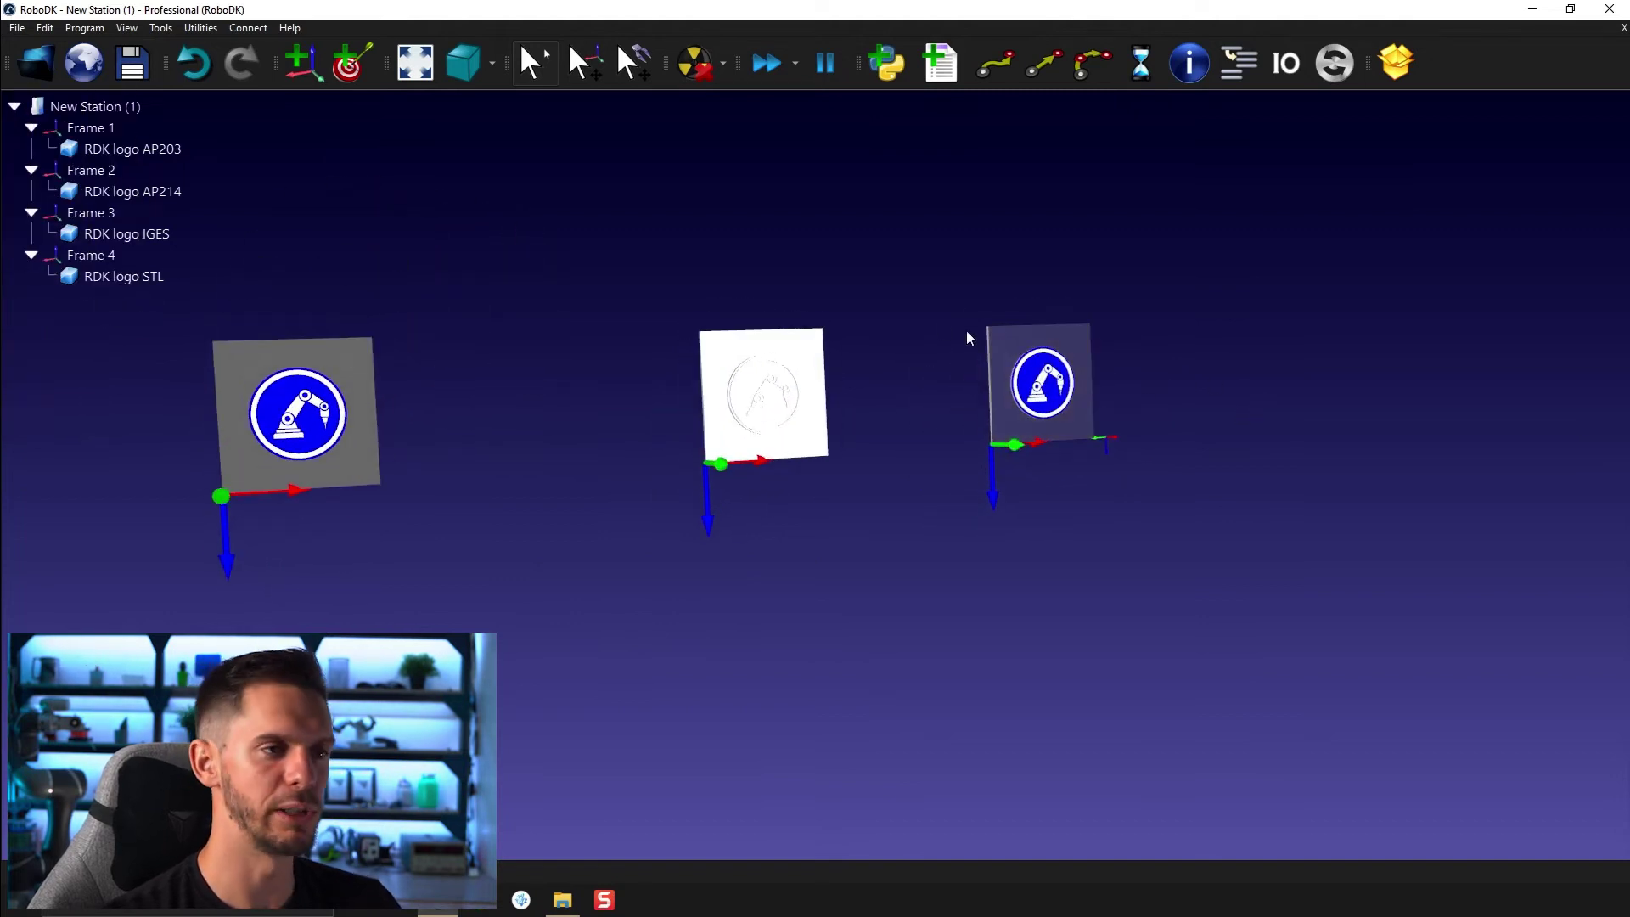
scroll(968, 335, "up", 3)
left_click_drag(800, 389, 702, 338)
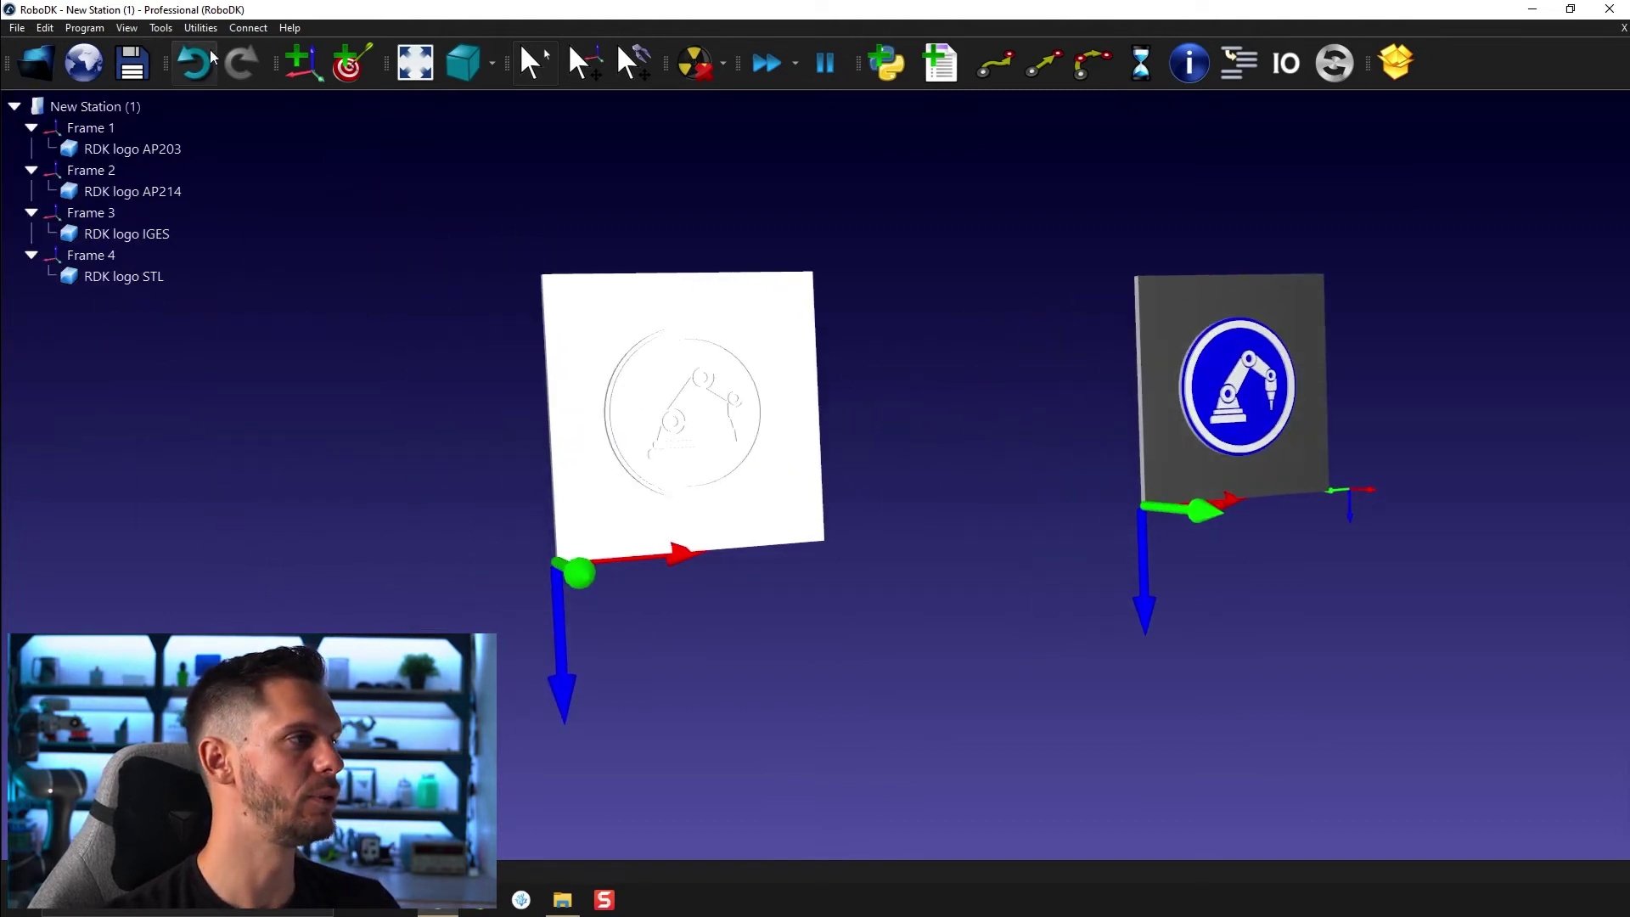
left_click(161, 27)
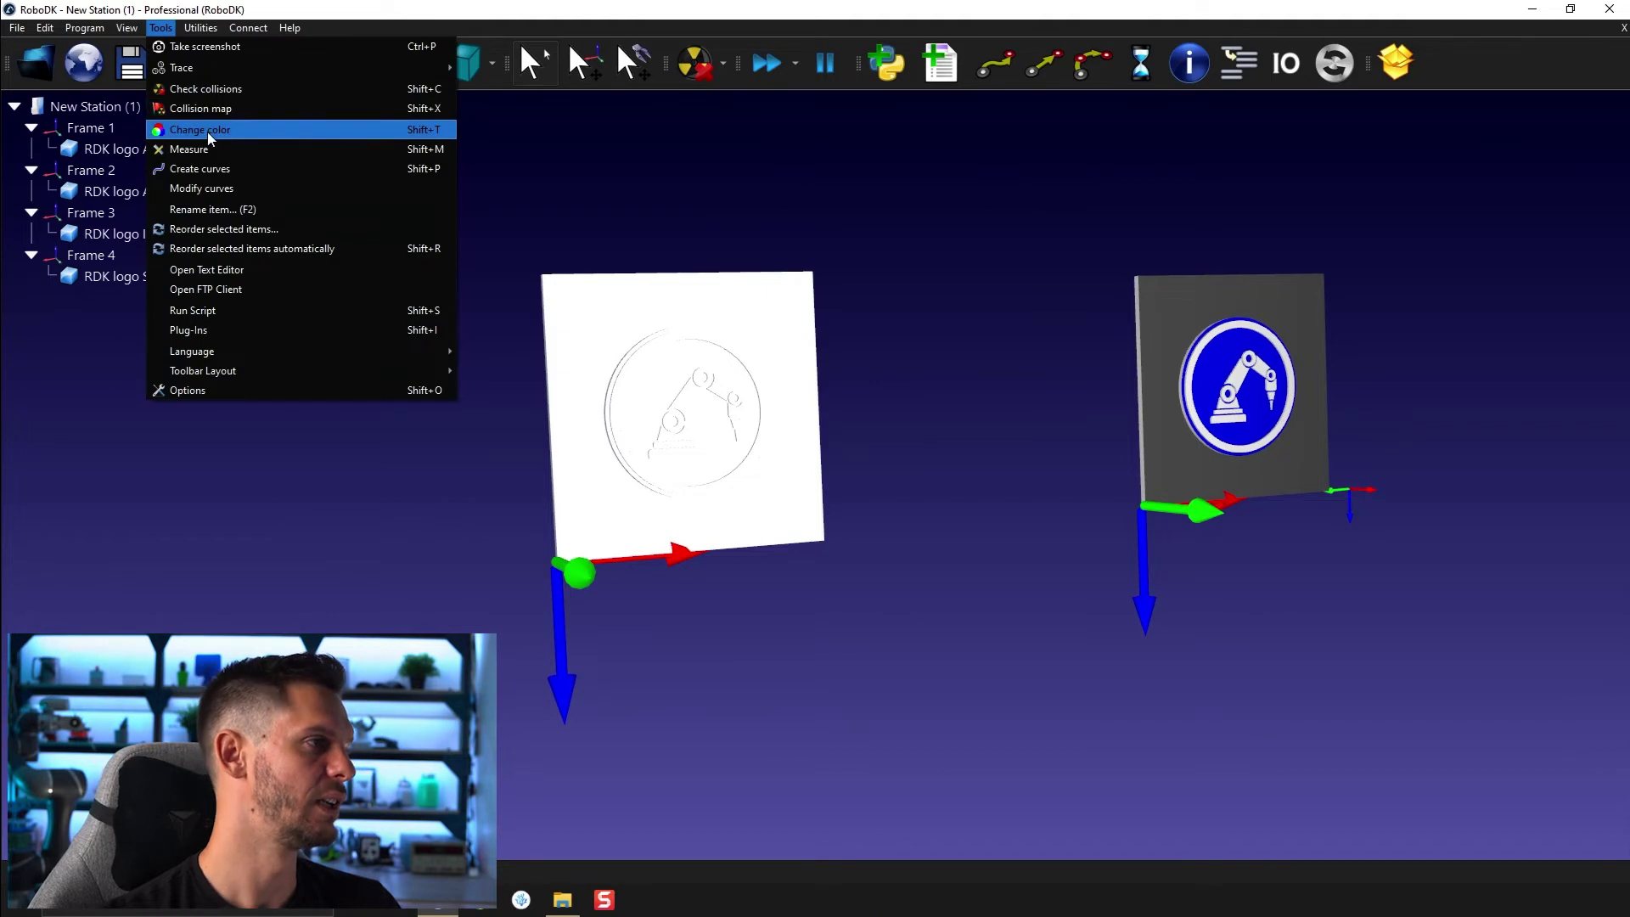
left_click(196, 129)
left_click(694, 519)
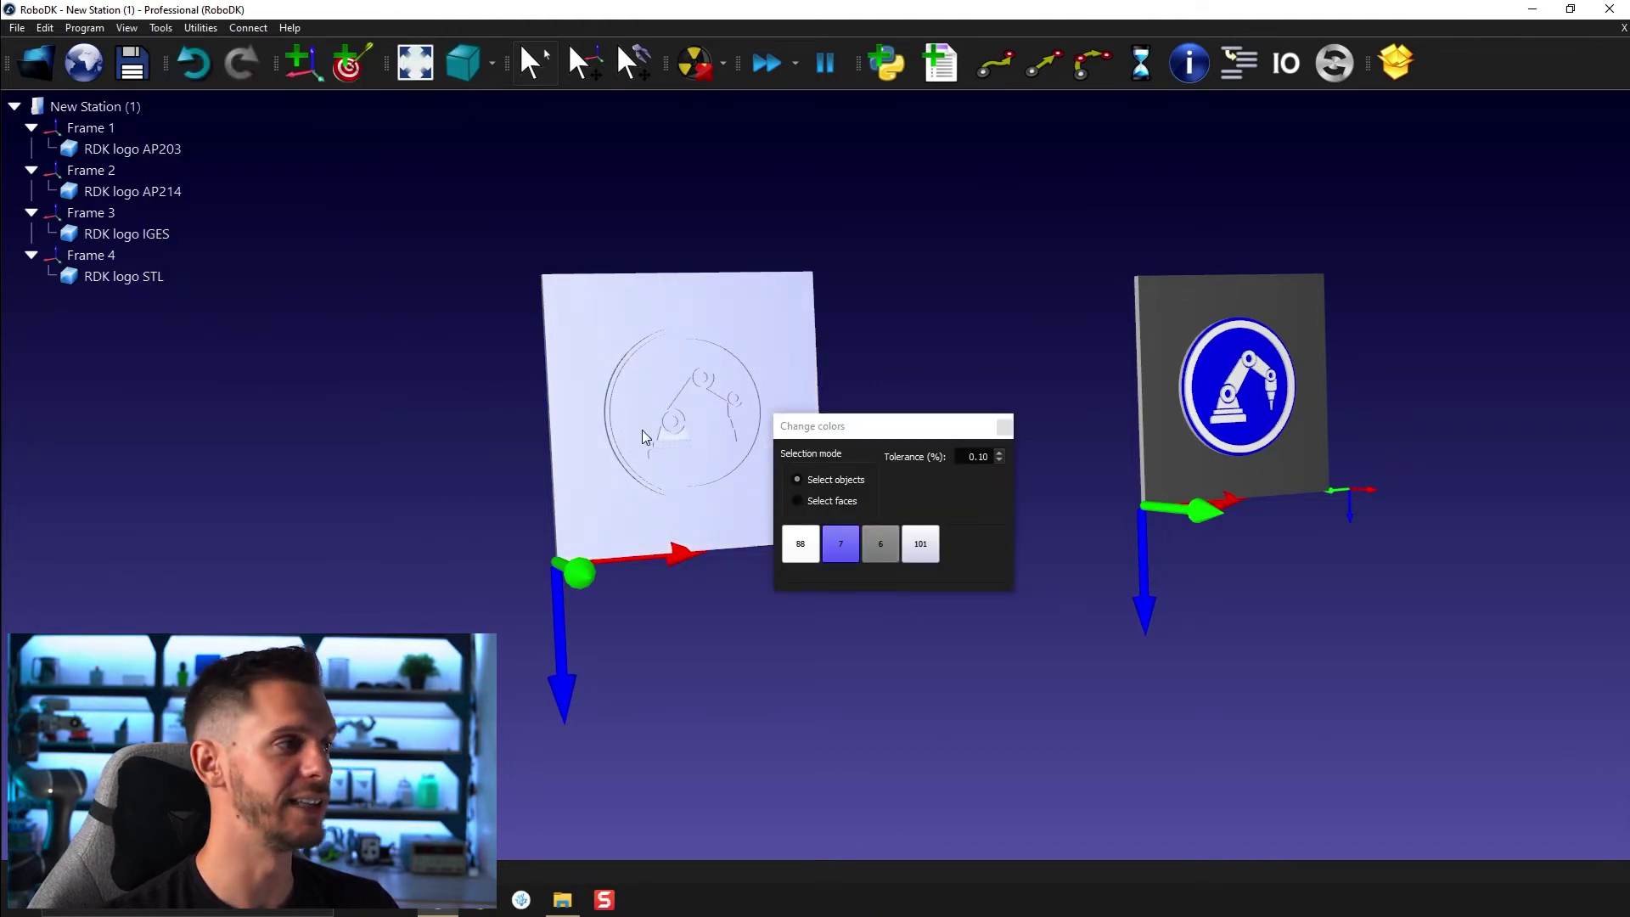
right_click(926, 548)
left_click(993, 719)
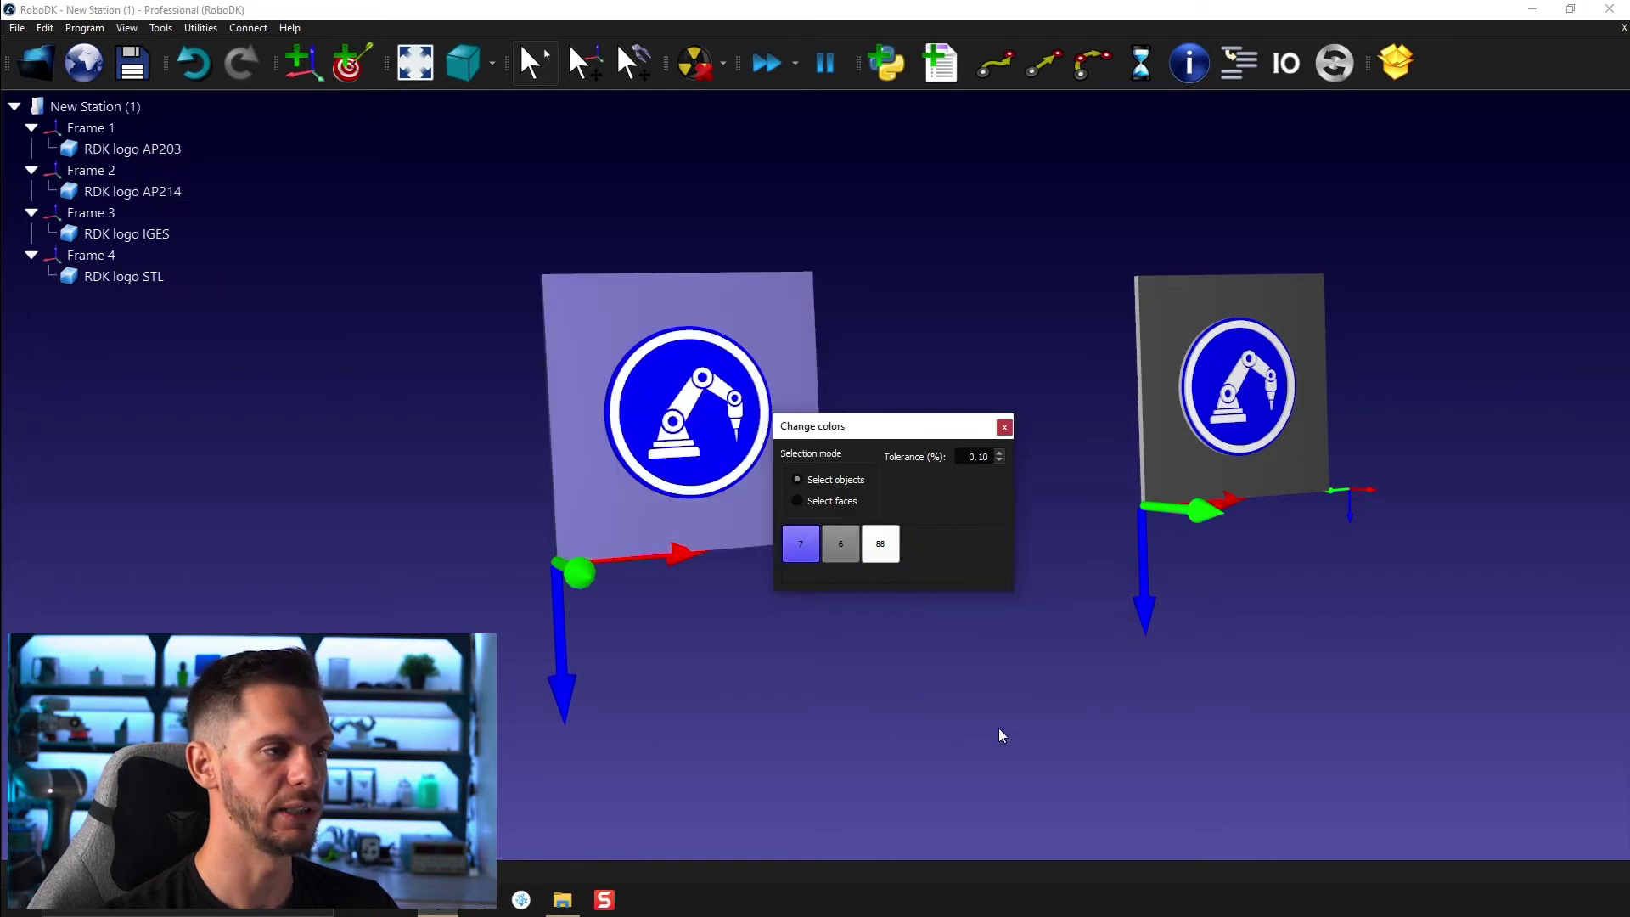
left_click(1010, 425)
Compare the coloring of the AP203, AP214 and IGES logos, including a close look at the IGES logo.
right_click_drag(951, 428, 924, 480)
scroll(928, 537, "down", 3)
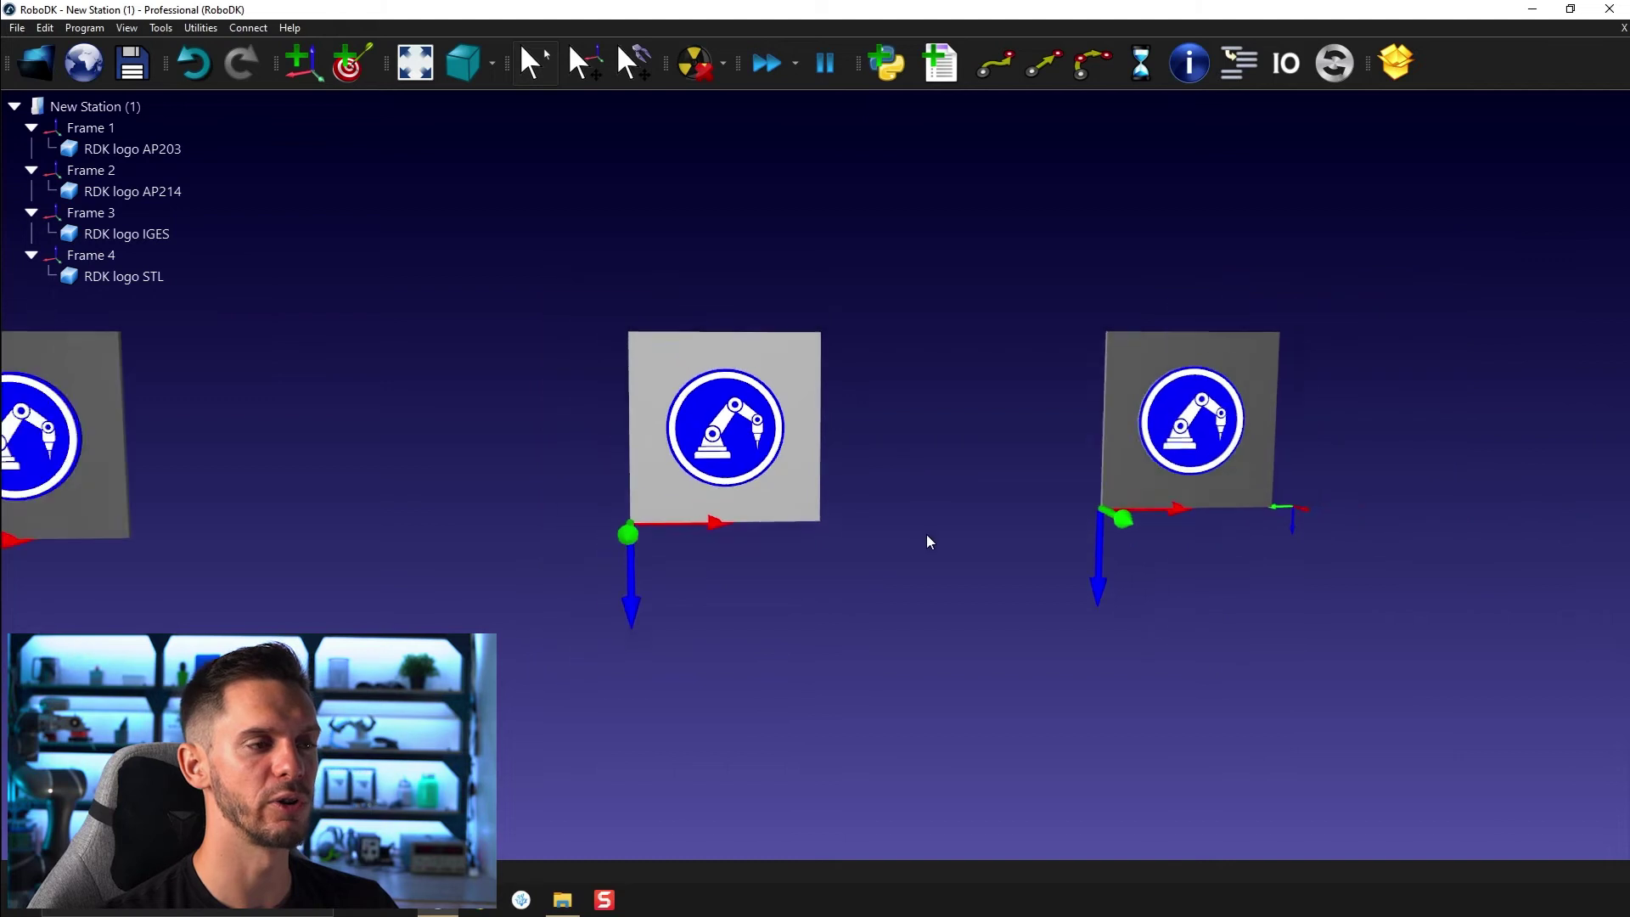
scroll(927, 536, "down", 1)
mouse_move(928, 536)
right_mouse_down()
mouse_move(935, 518)
mouse_move(887, 513)
mouse_move(926, 505)
right_mouse_up()
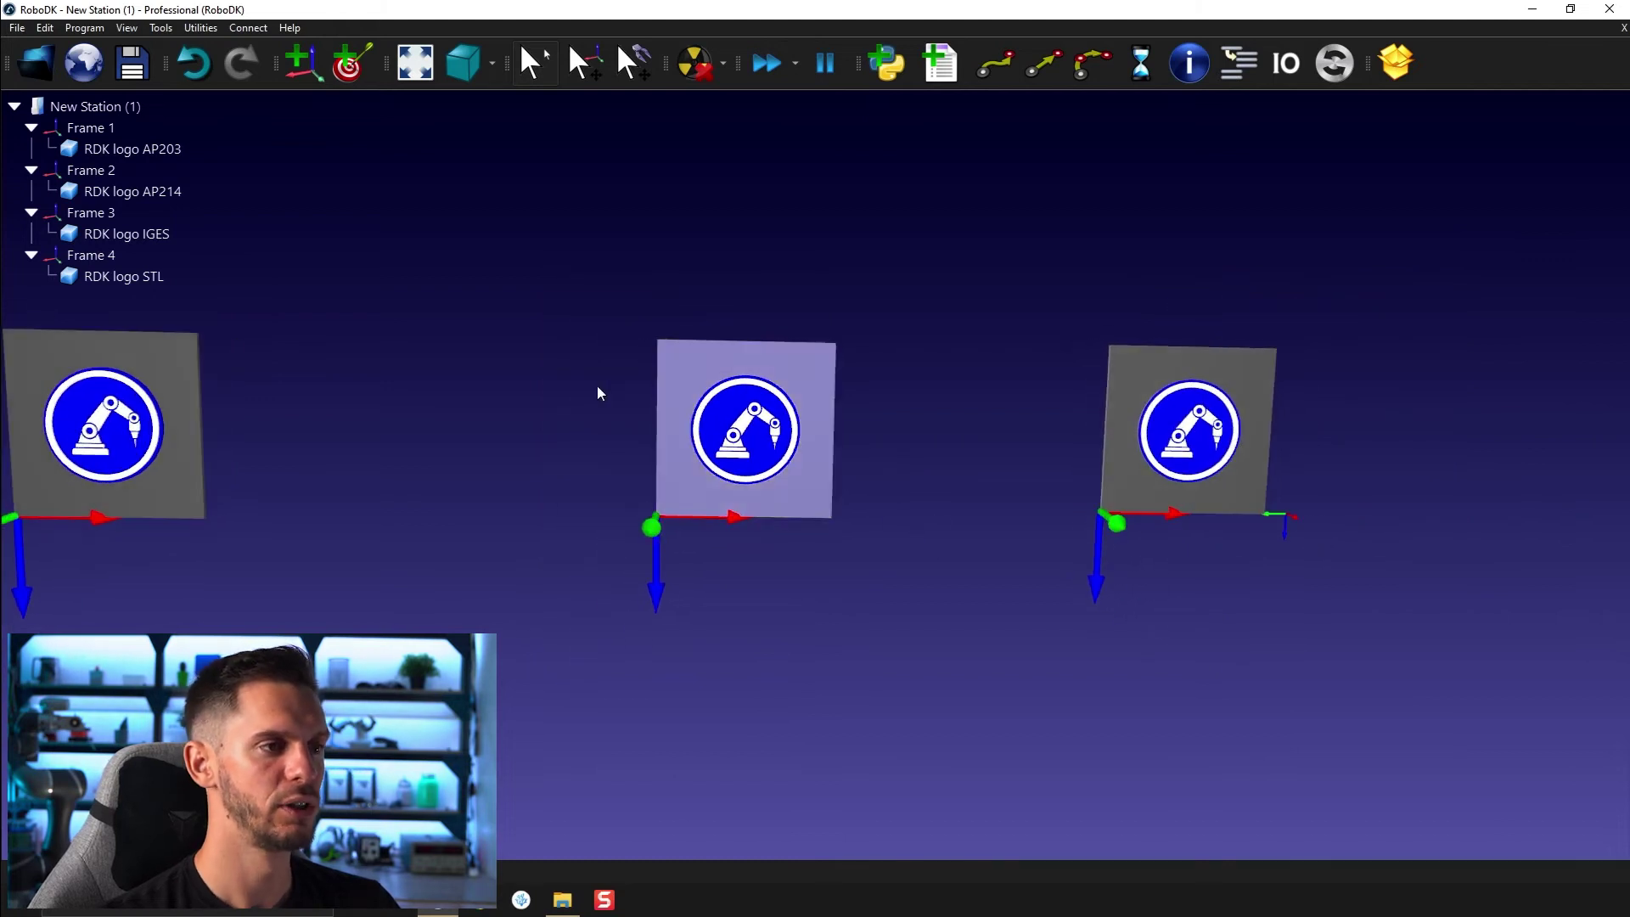
mouse_move(844, 340)
right_mouse_down()
mouse_move(844, 281)
mouse_move(903, 328)
mouse_move(951, 326)
mouse_move(965, 354)
mouse_move(1157, 339)
mouse_move(1019, 365)
right_mouse_up()
middle_click_drag(442, 342, 644, 334)
right_click_drag(800, 701, 740, 623)
middle_click_drag(975, 533, 911, 498)
scroll(563, 404, "up", 5)
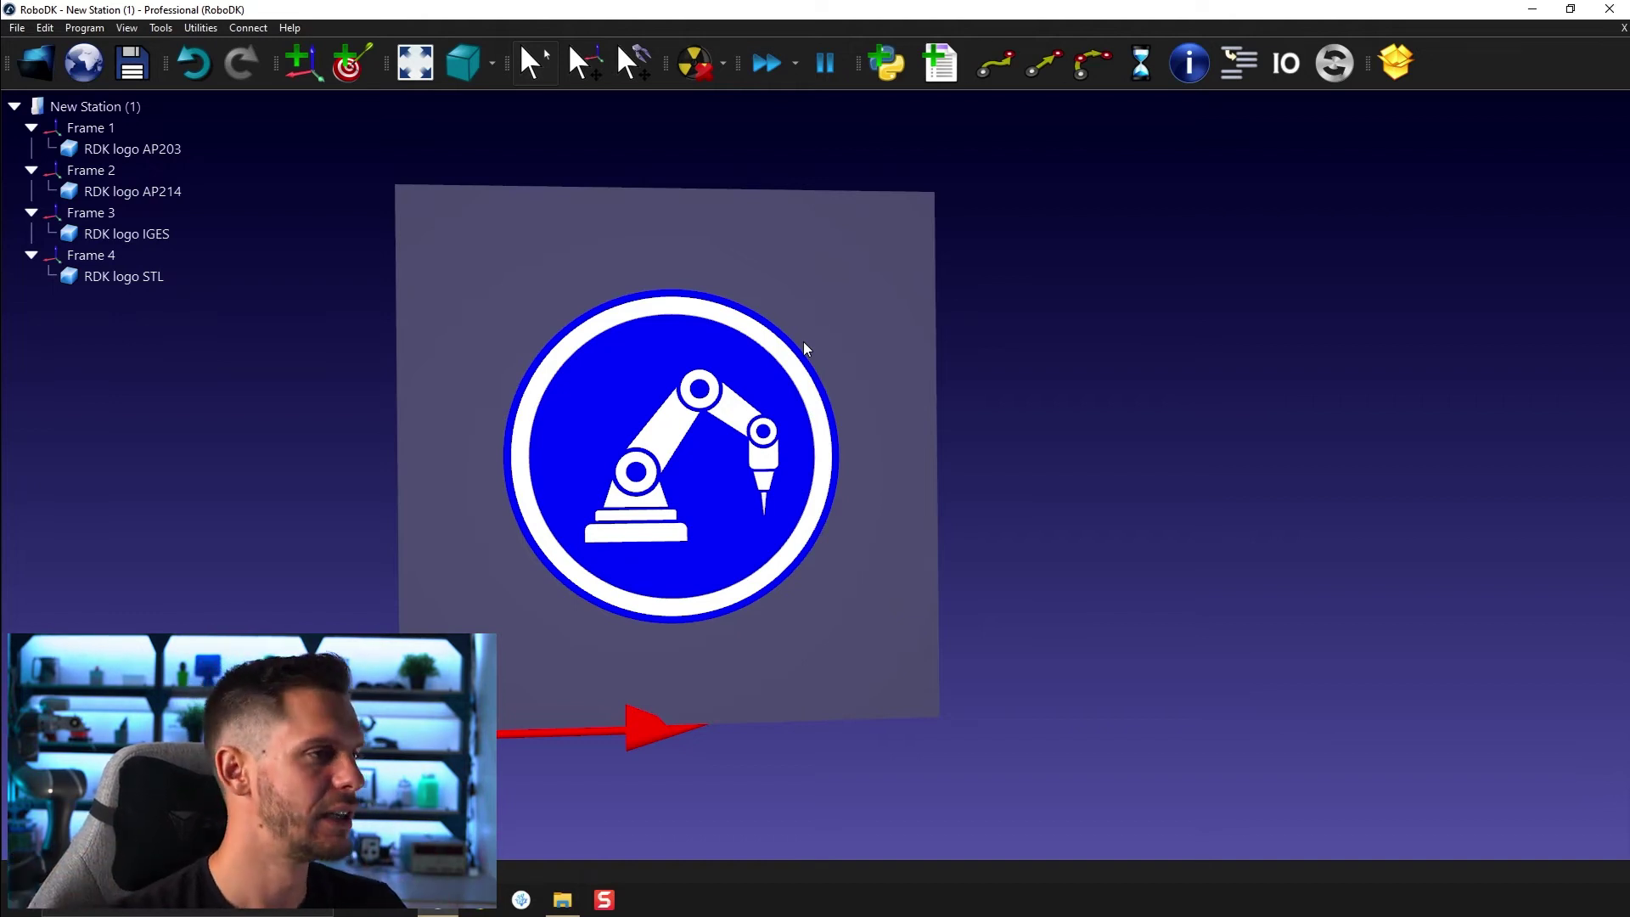
scroll(803, 341, "down", 5)
right_click_drag(728, 367, 763, 410)
scroll(839, 449, "down", 2)
middle_click_drag(975, 387, 930, 385)
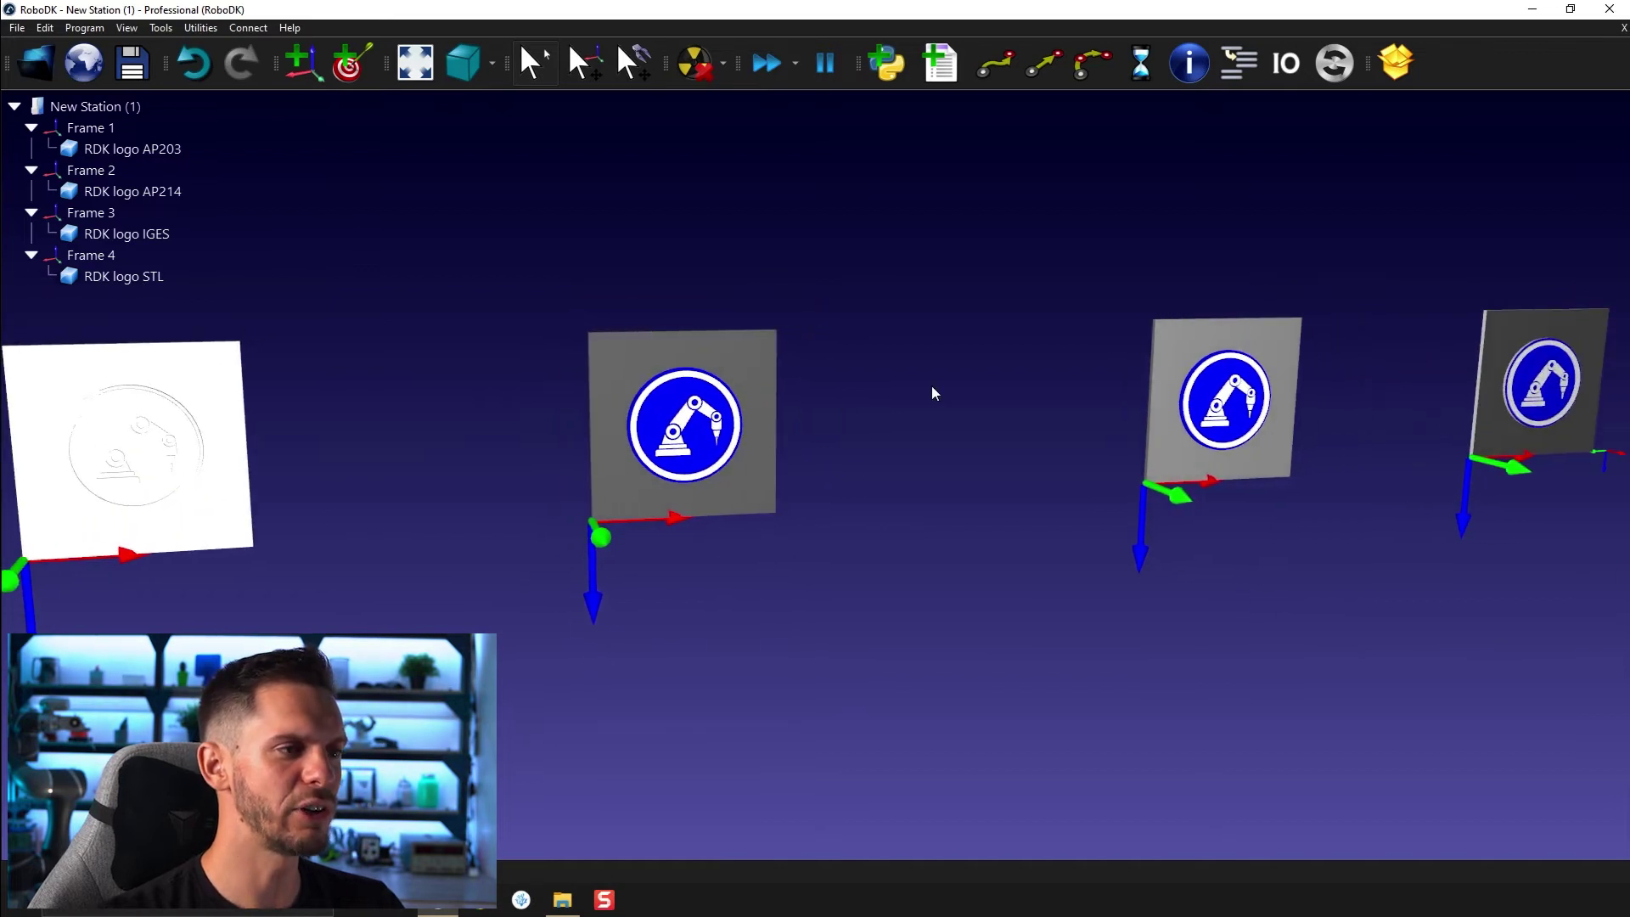
mouse_move(1060, 342)
right_mouse_down()
mouse_move(972, 295)
mouse_move(1045, 382)
mouse_move(833, 371)
mouse_move(680, 398)
mouse_move(750, 335)
mouse_move(731, 327)
right_mouse_up()
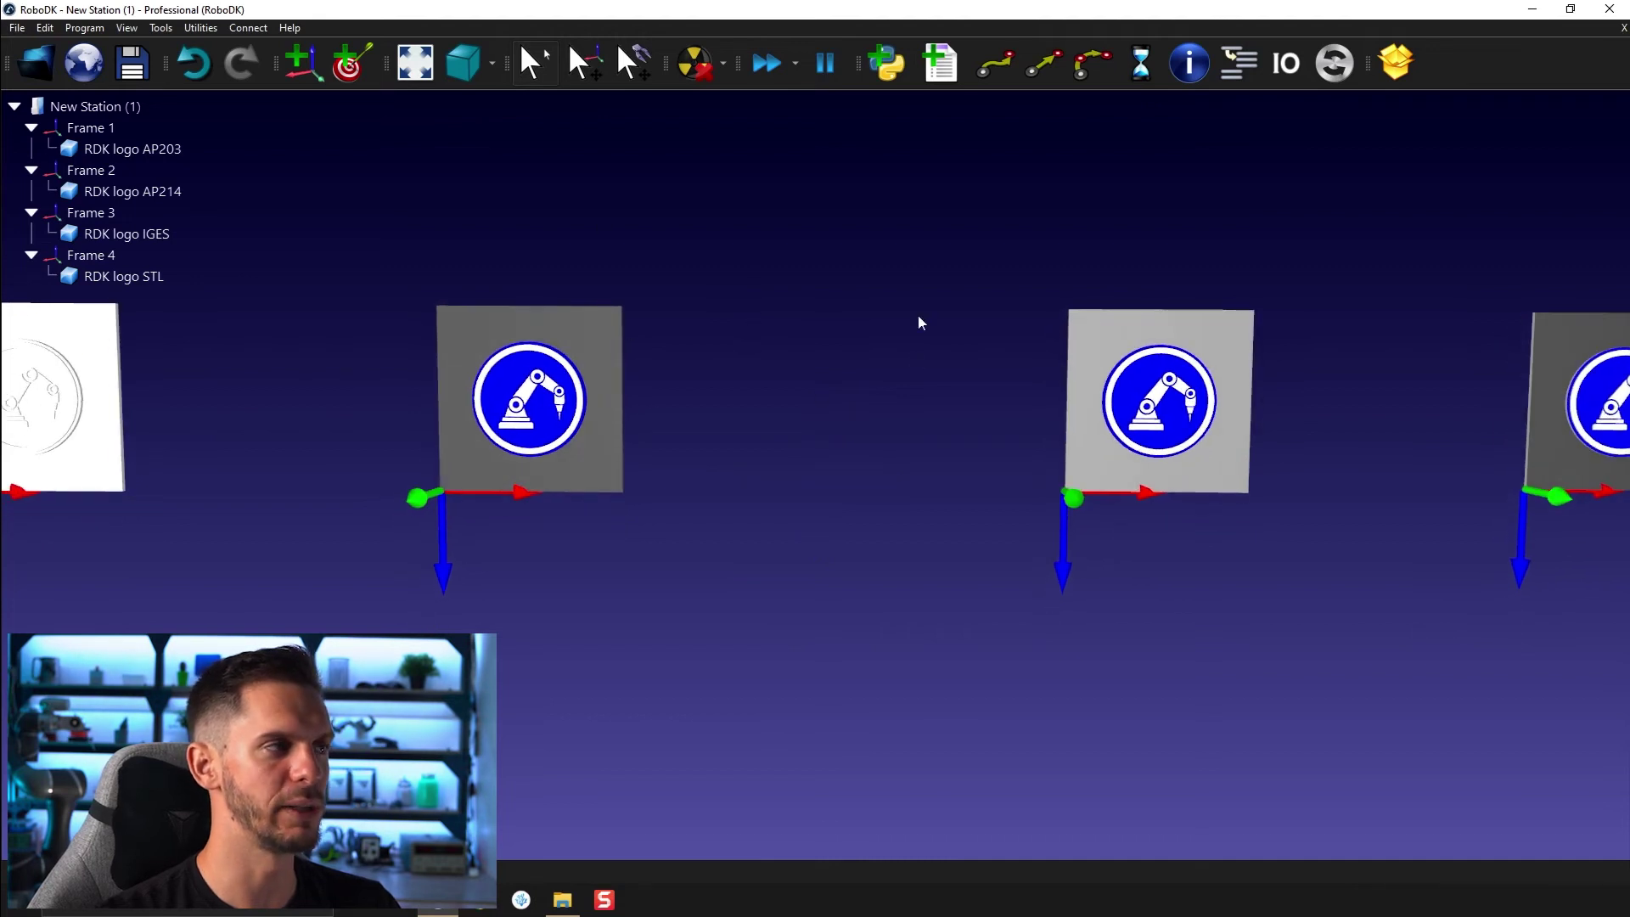
Check the gray color values of the AP214 and IGES logos with the Change color tool without altering them.
left_click(195, 29)
mouse_move(161, 28)
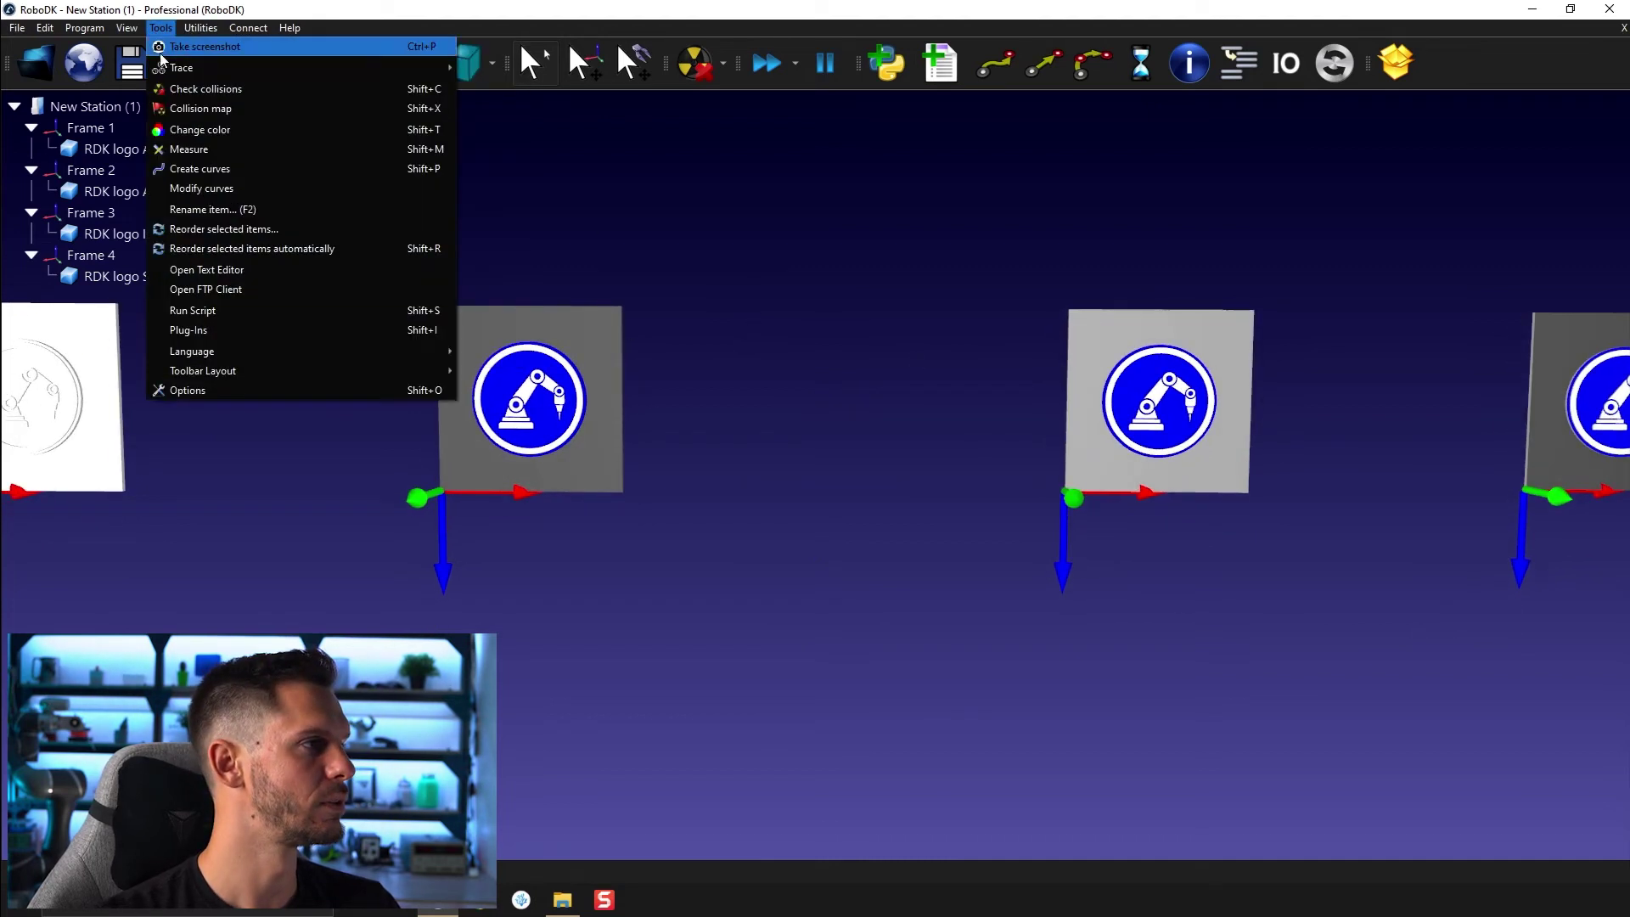
left_click(204, 136)
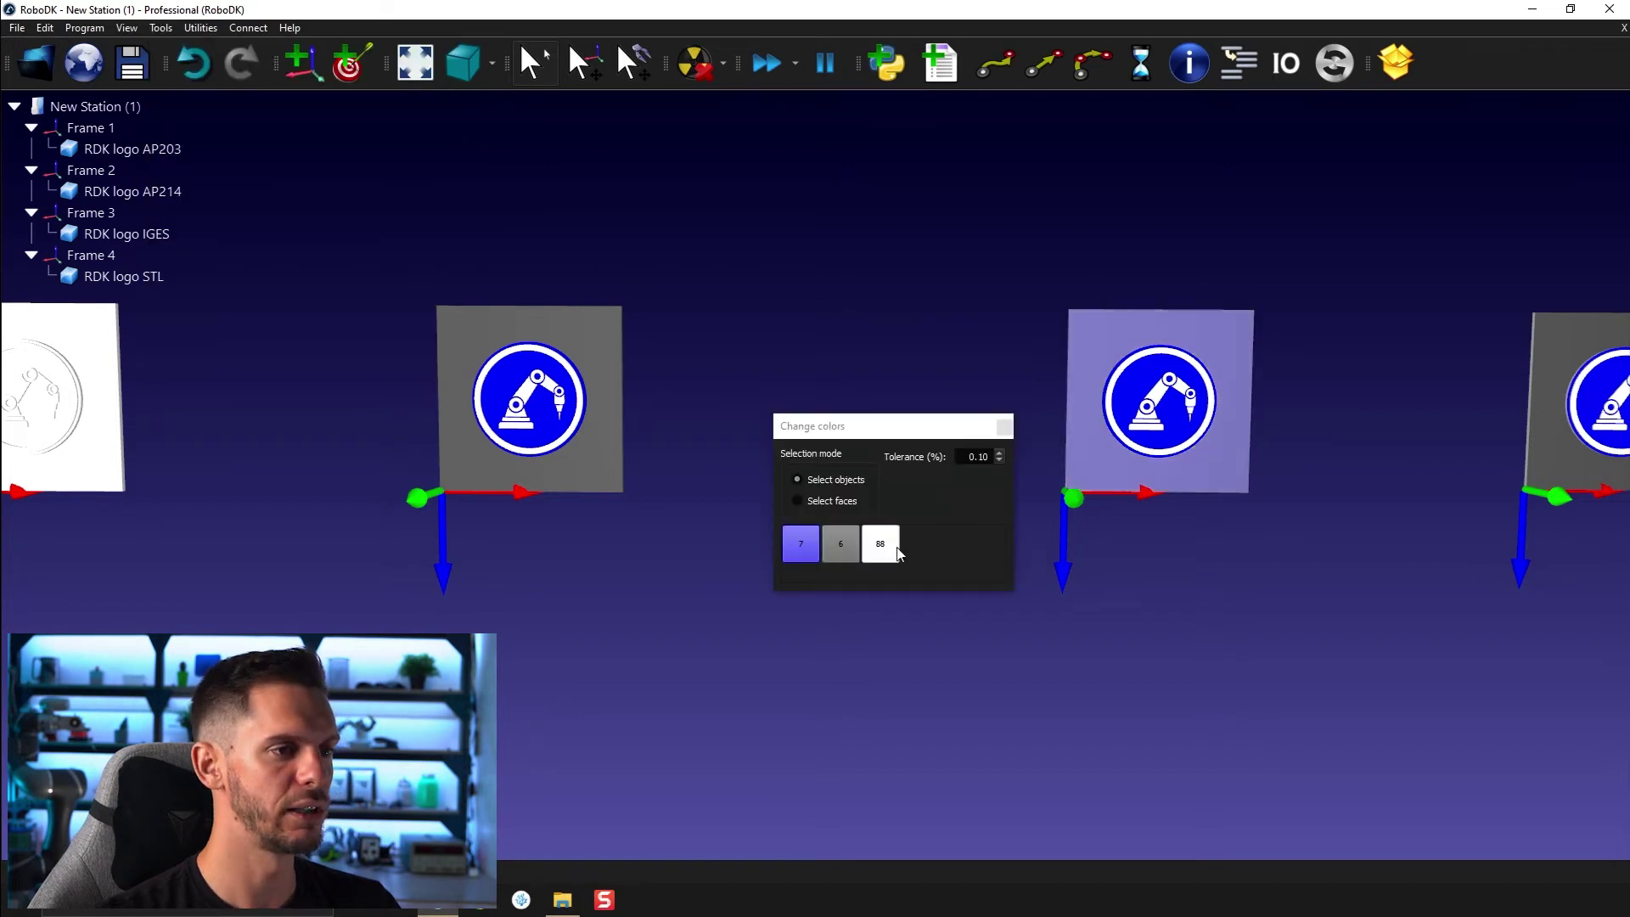
left_click(842, 545)
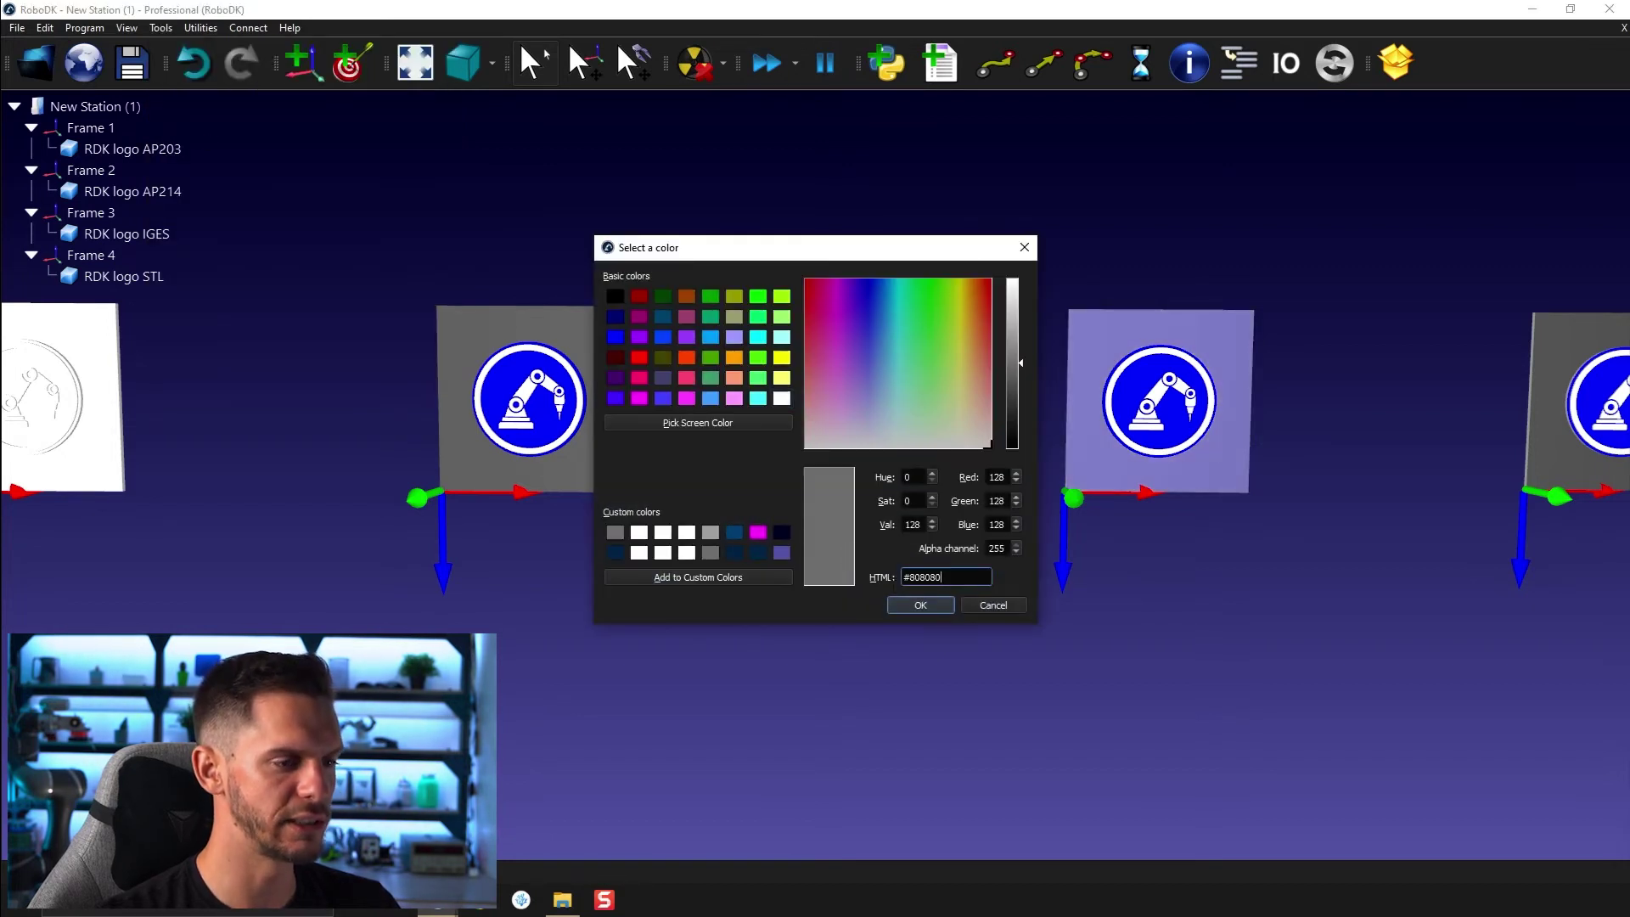
left_click(992, 607)
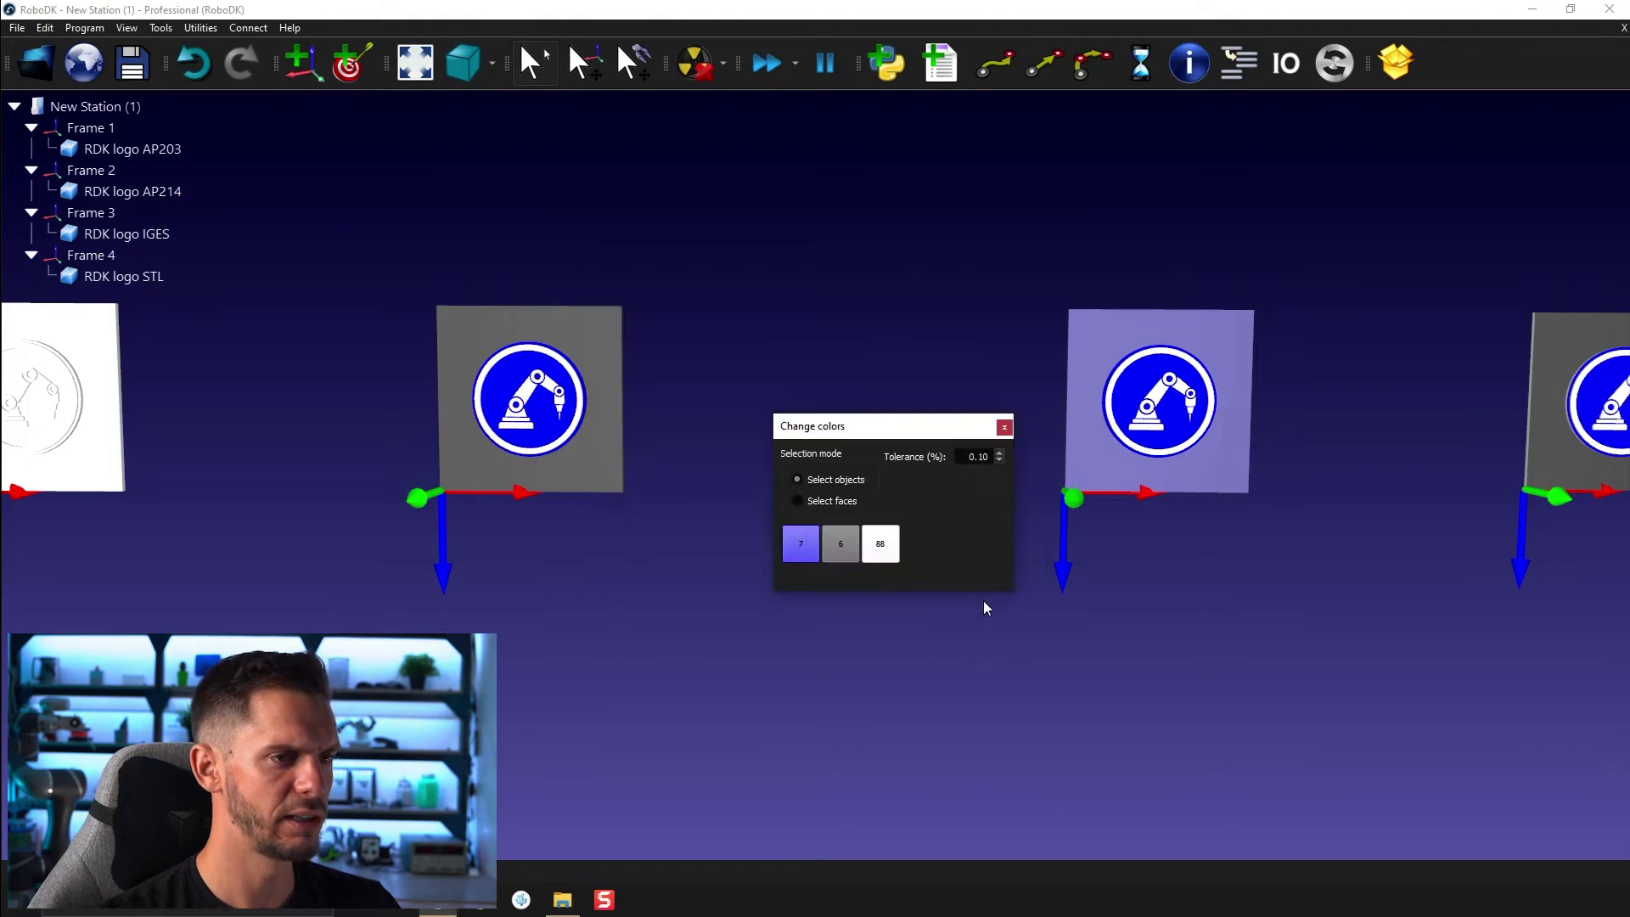
left_click(853, 554)
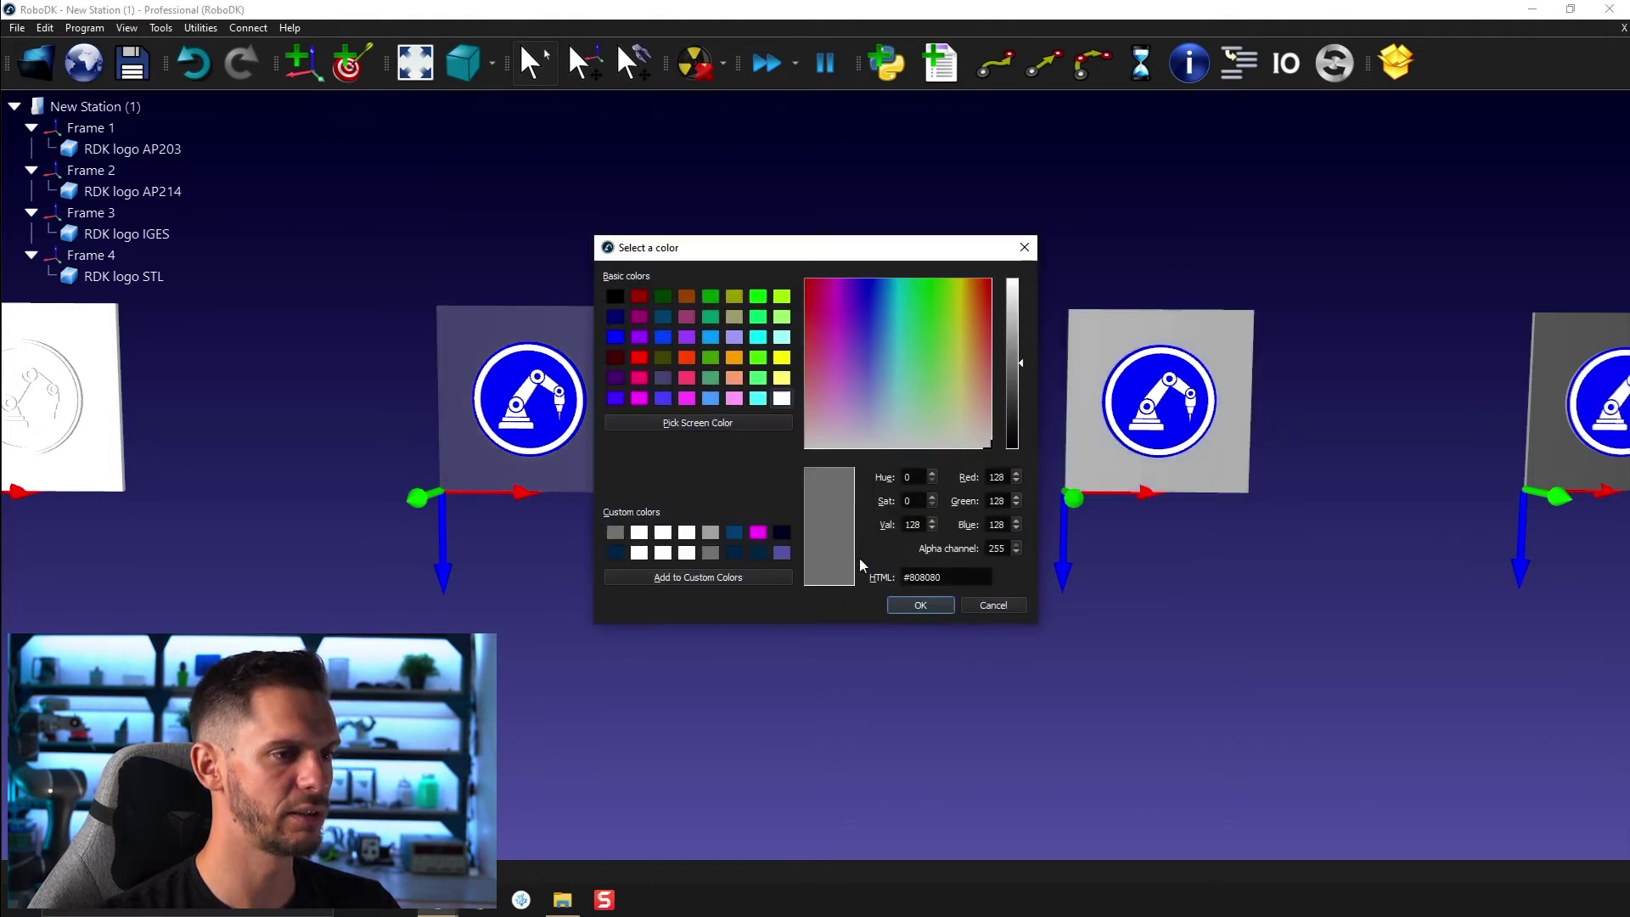
left_click(996, 605)
left_click(746, 277)
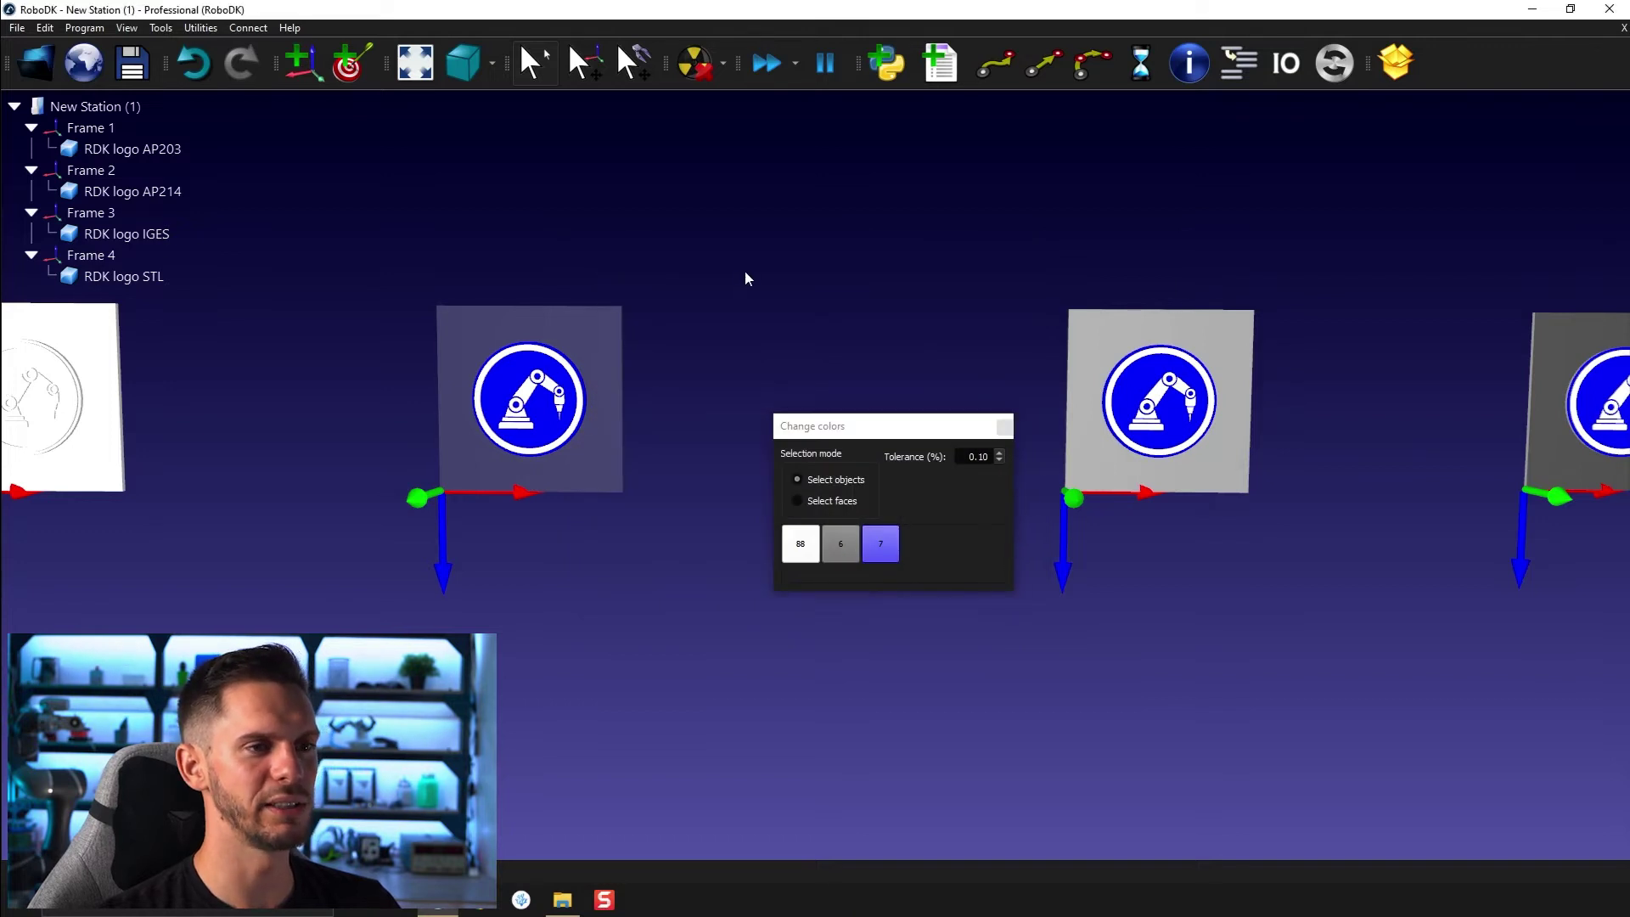
left_click(999, 429)
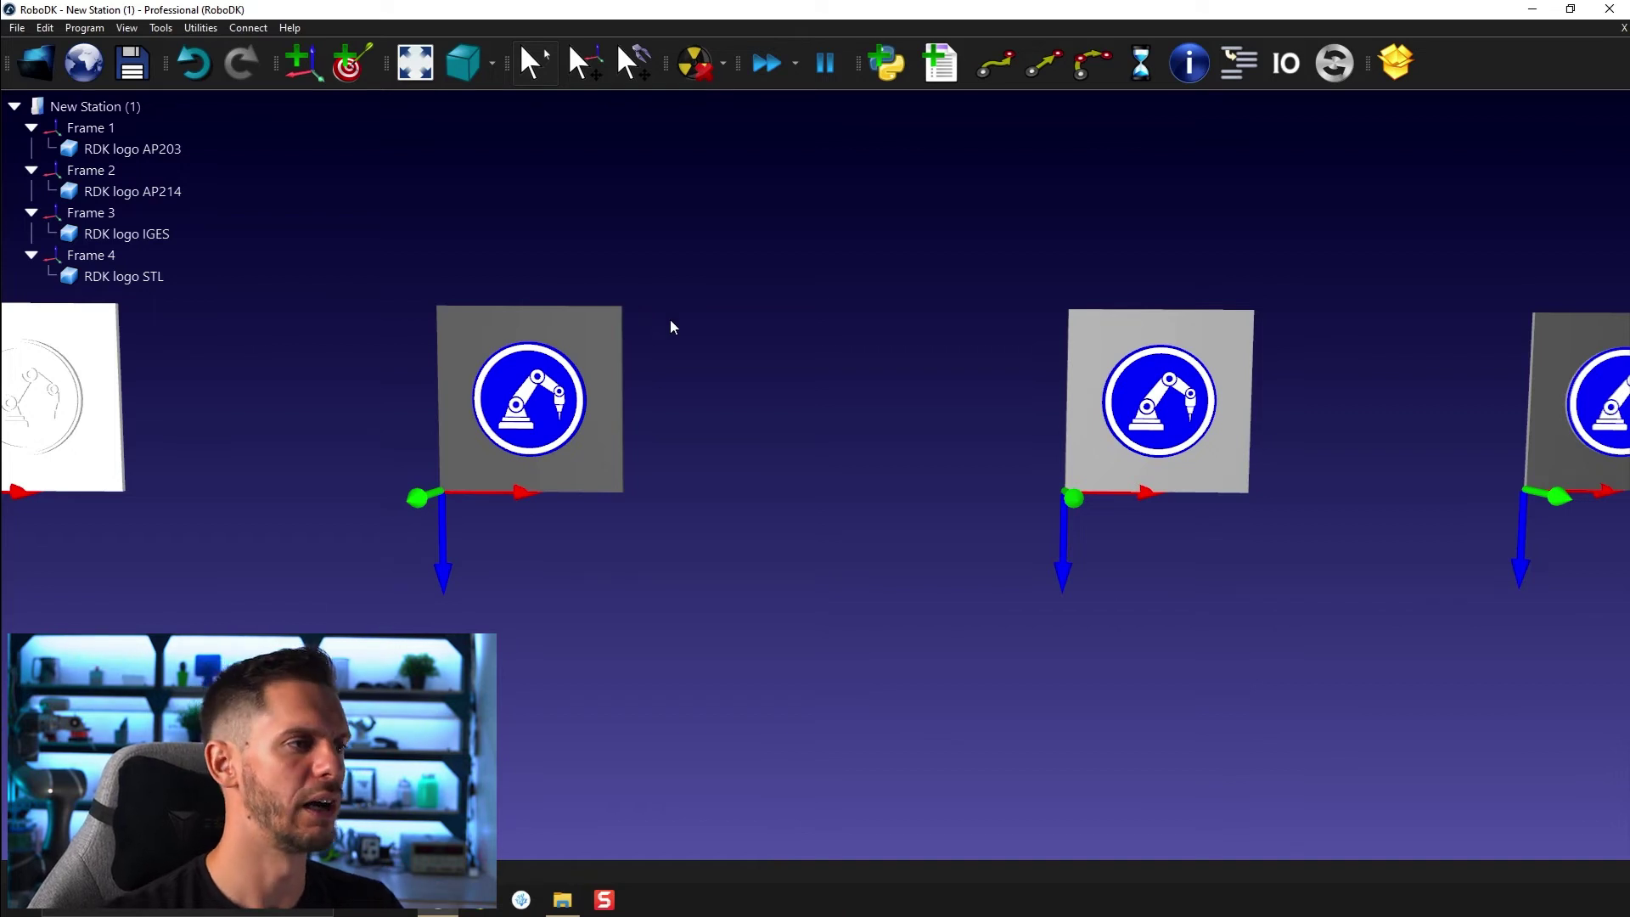
Examine the STL logo's faces up close beside the IGES logo.
middle_click_drag(656, 382, 1146, 329)
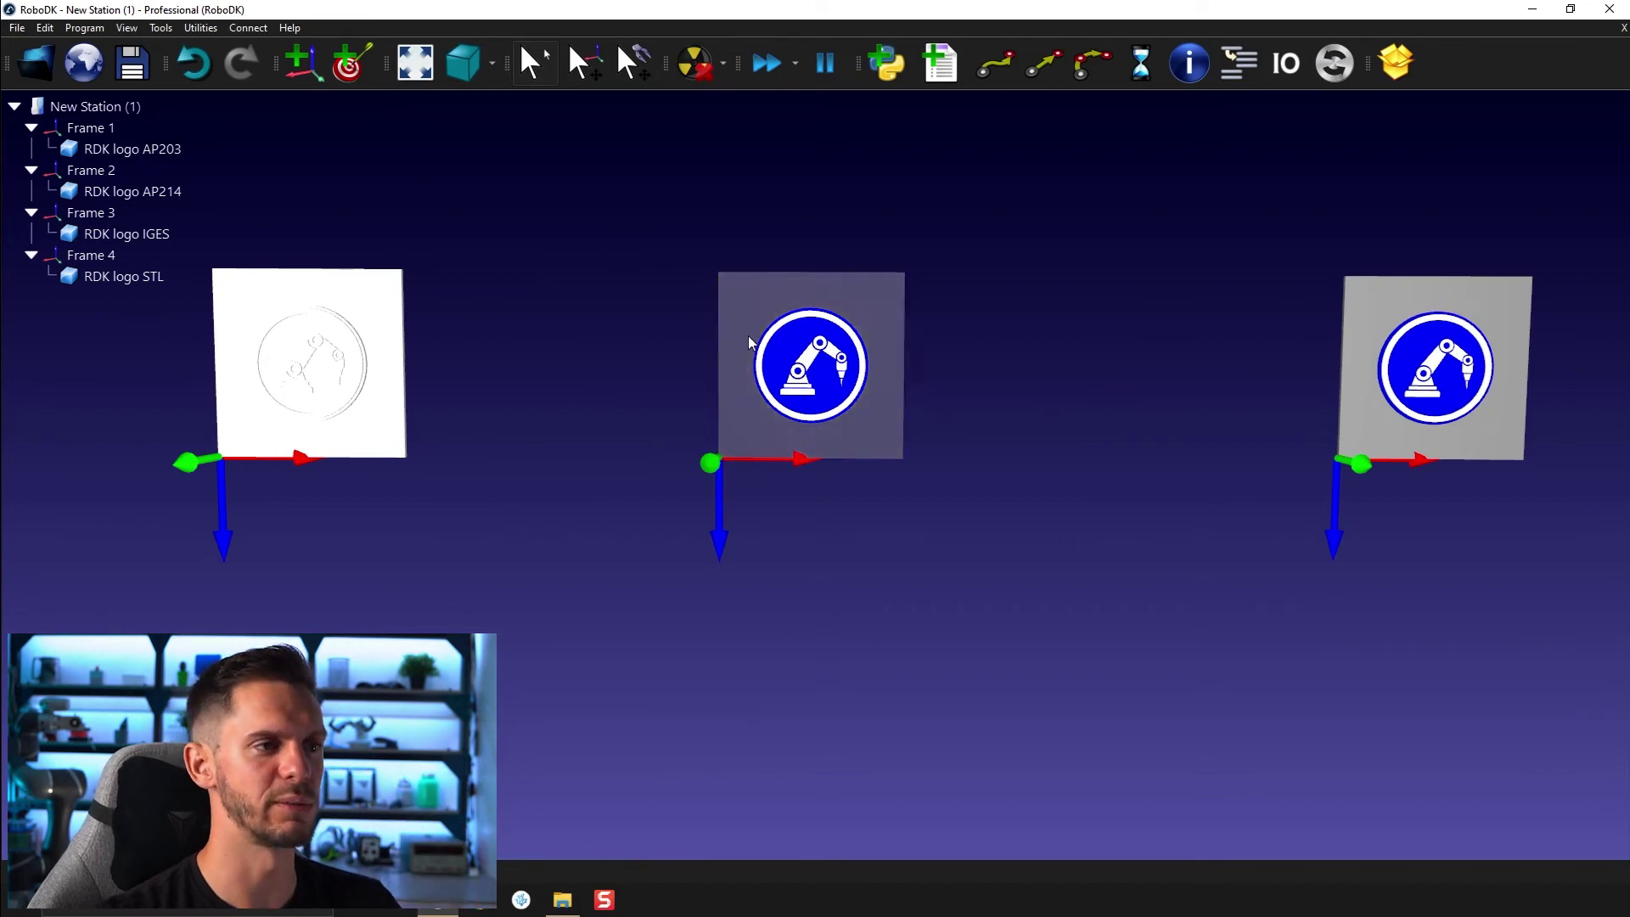
middle_click_drag(1005, 360, 1097, 358)
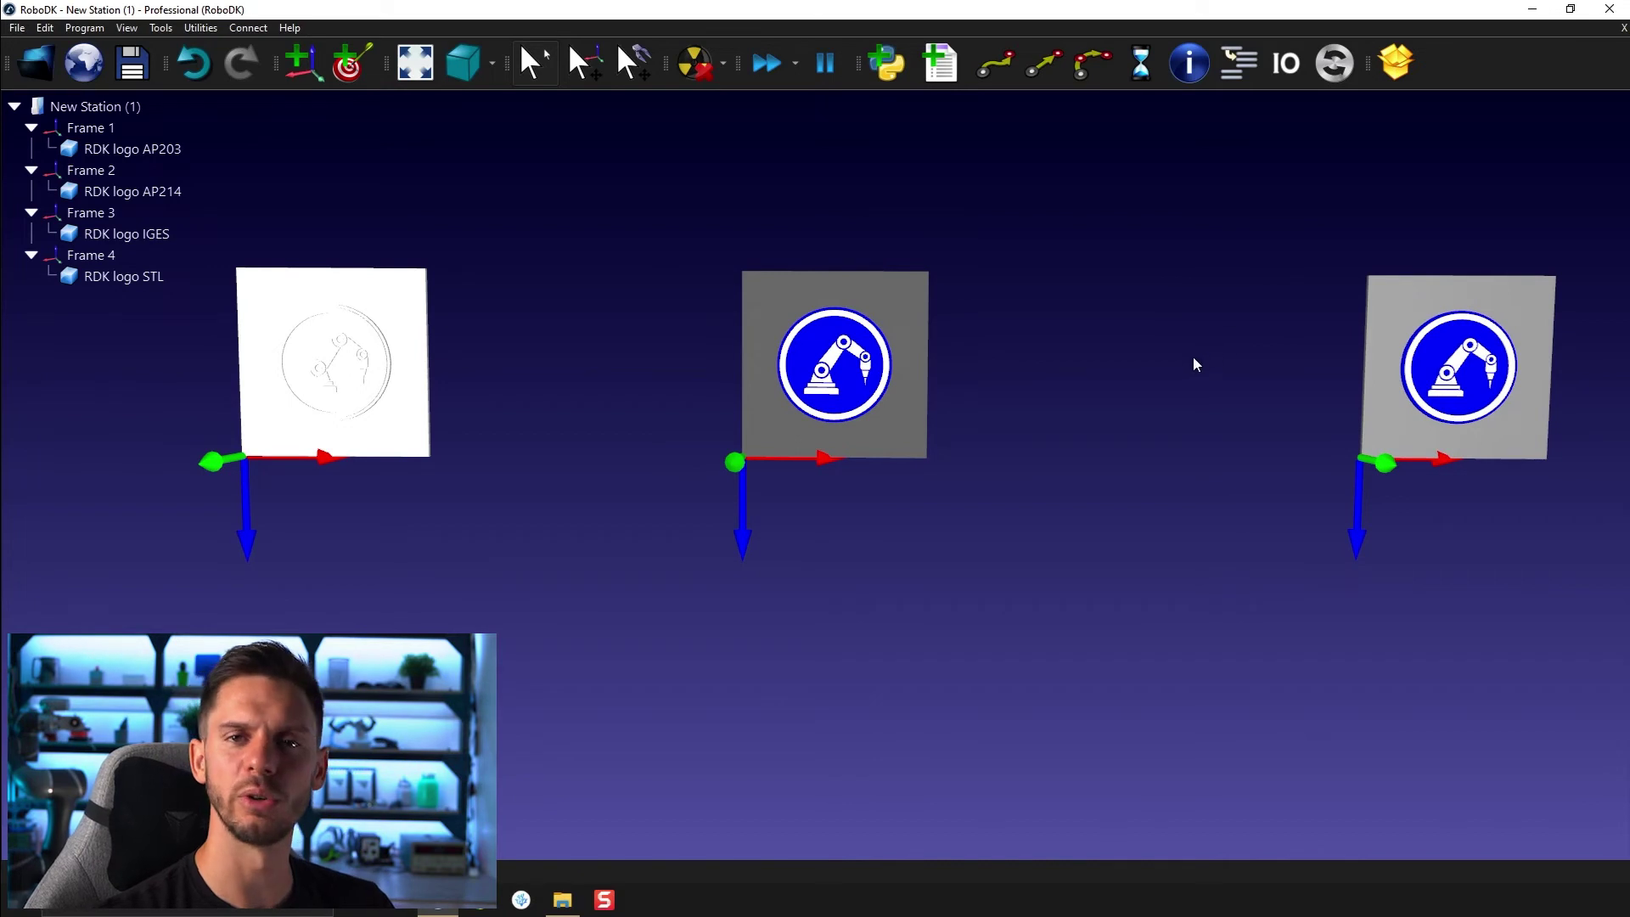
middle_click_drag(660, 423, 666, 364)
middle_click_drag(1154, 357, 1386, 438)
middle_click_drag(754, 561, 953, 559)
scroll(795, 377, "up", 3)
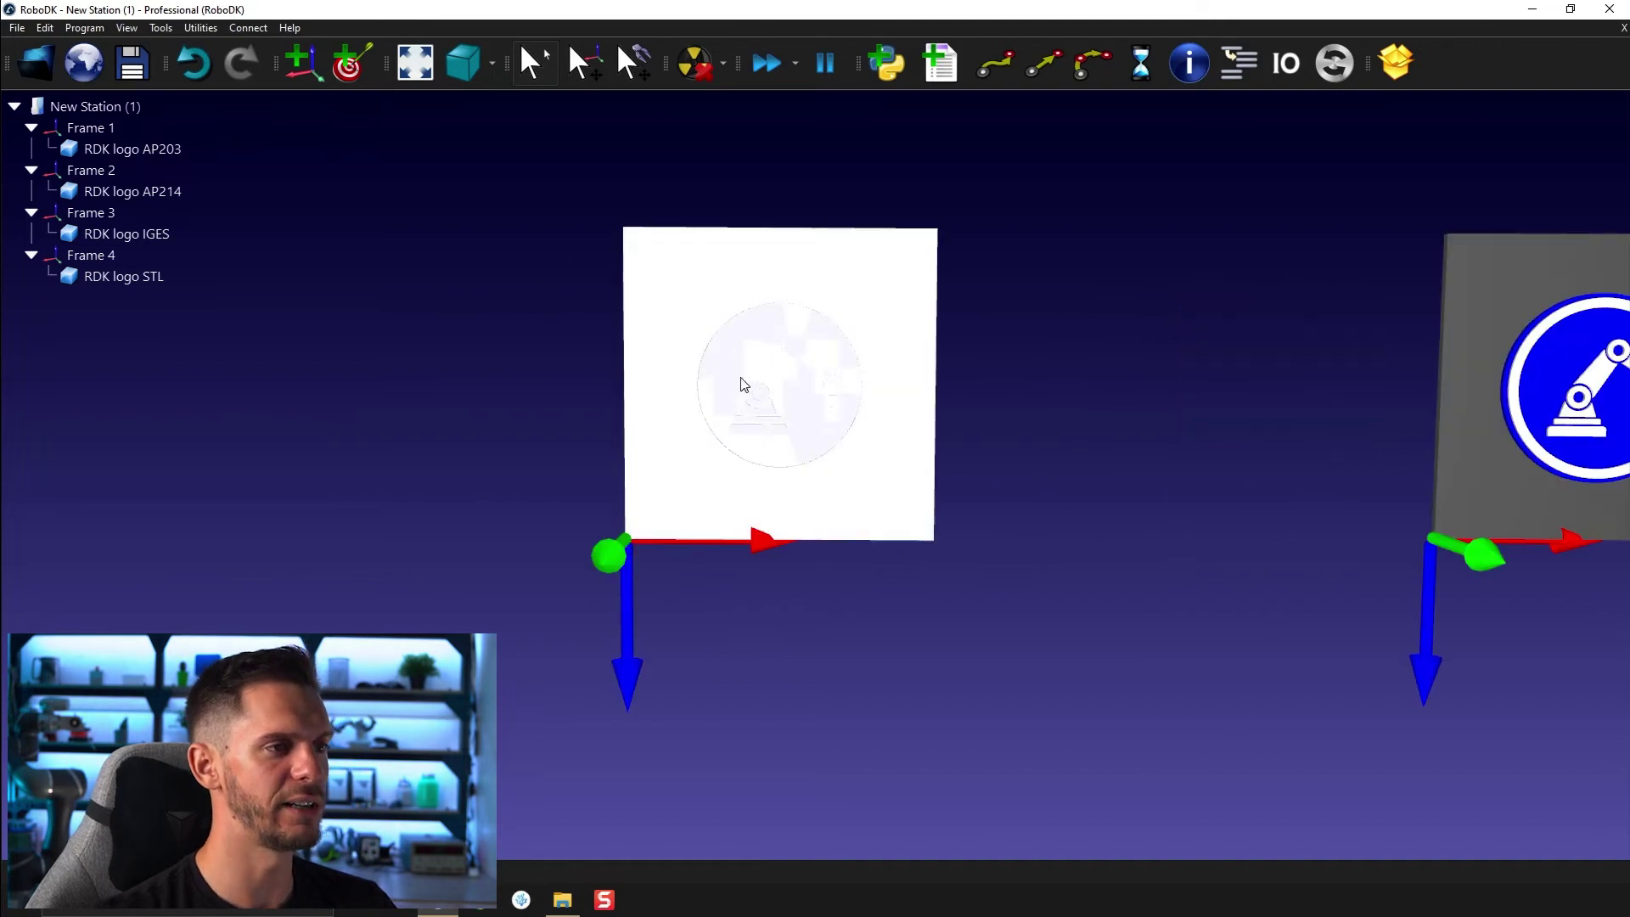
Inspect the STL logo's raised faces and outline from oblique angles, with the other logos in view.
scroll(744, 385, "down", 1)
left_click_drag(499, 520, 759, 446)
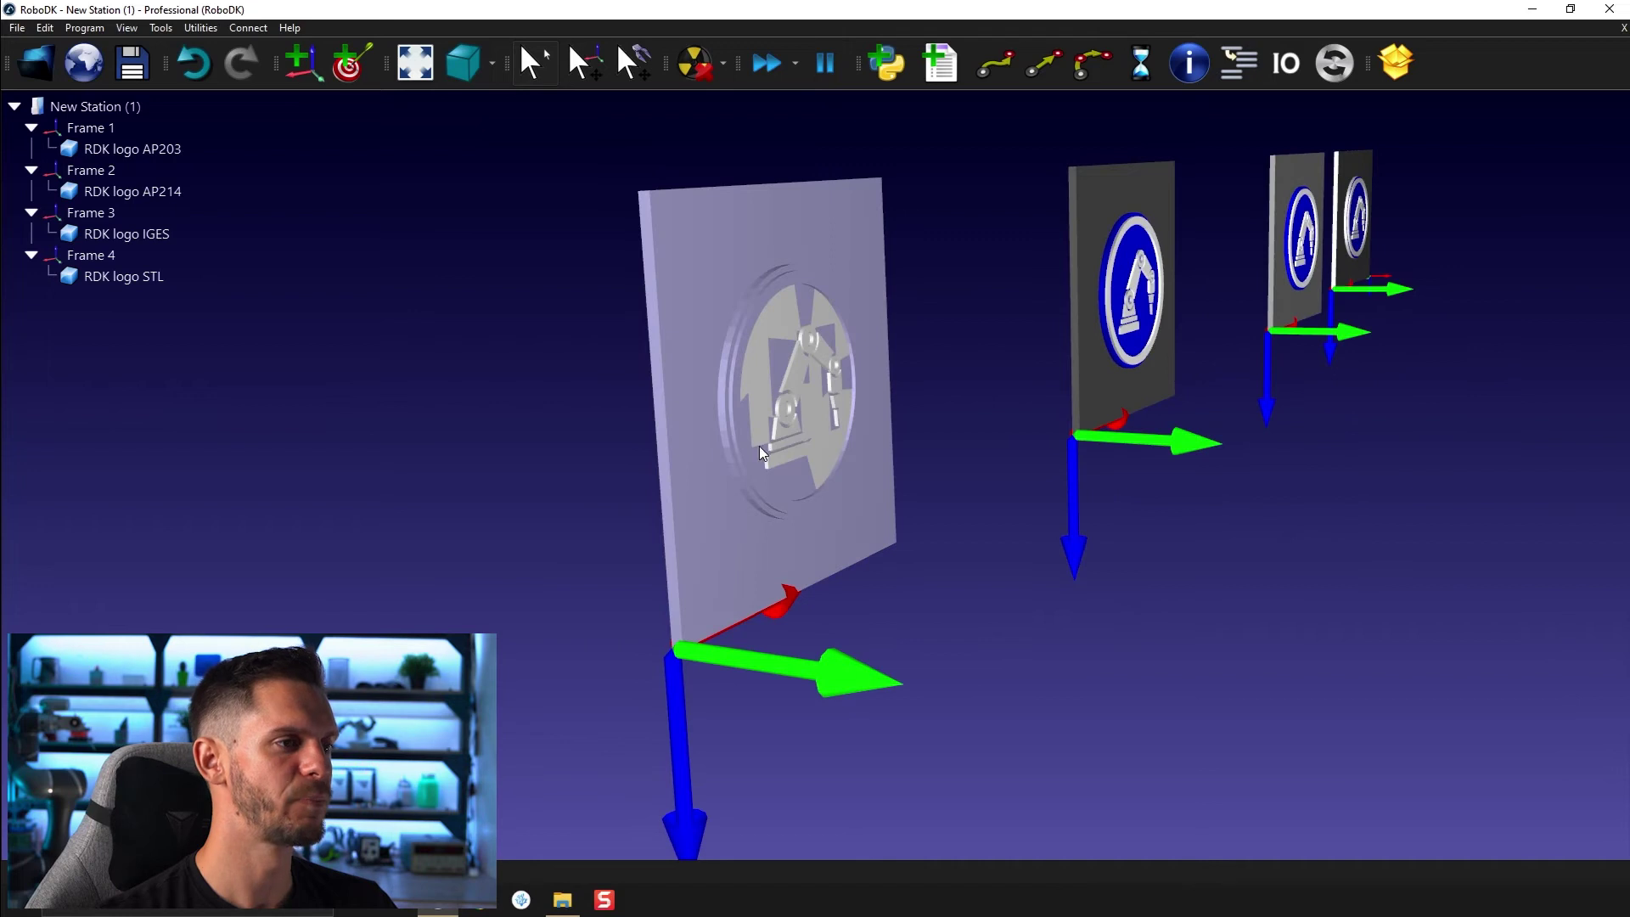
scroll(708, 416, "up", 3)
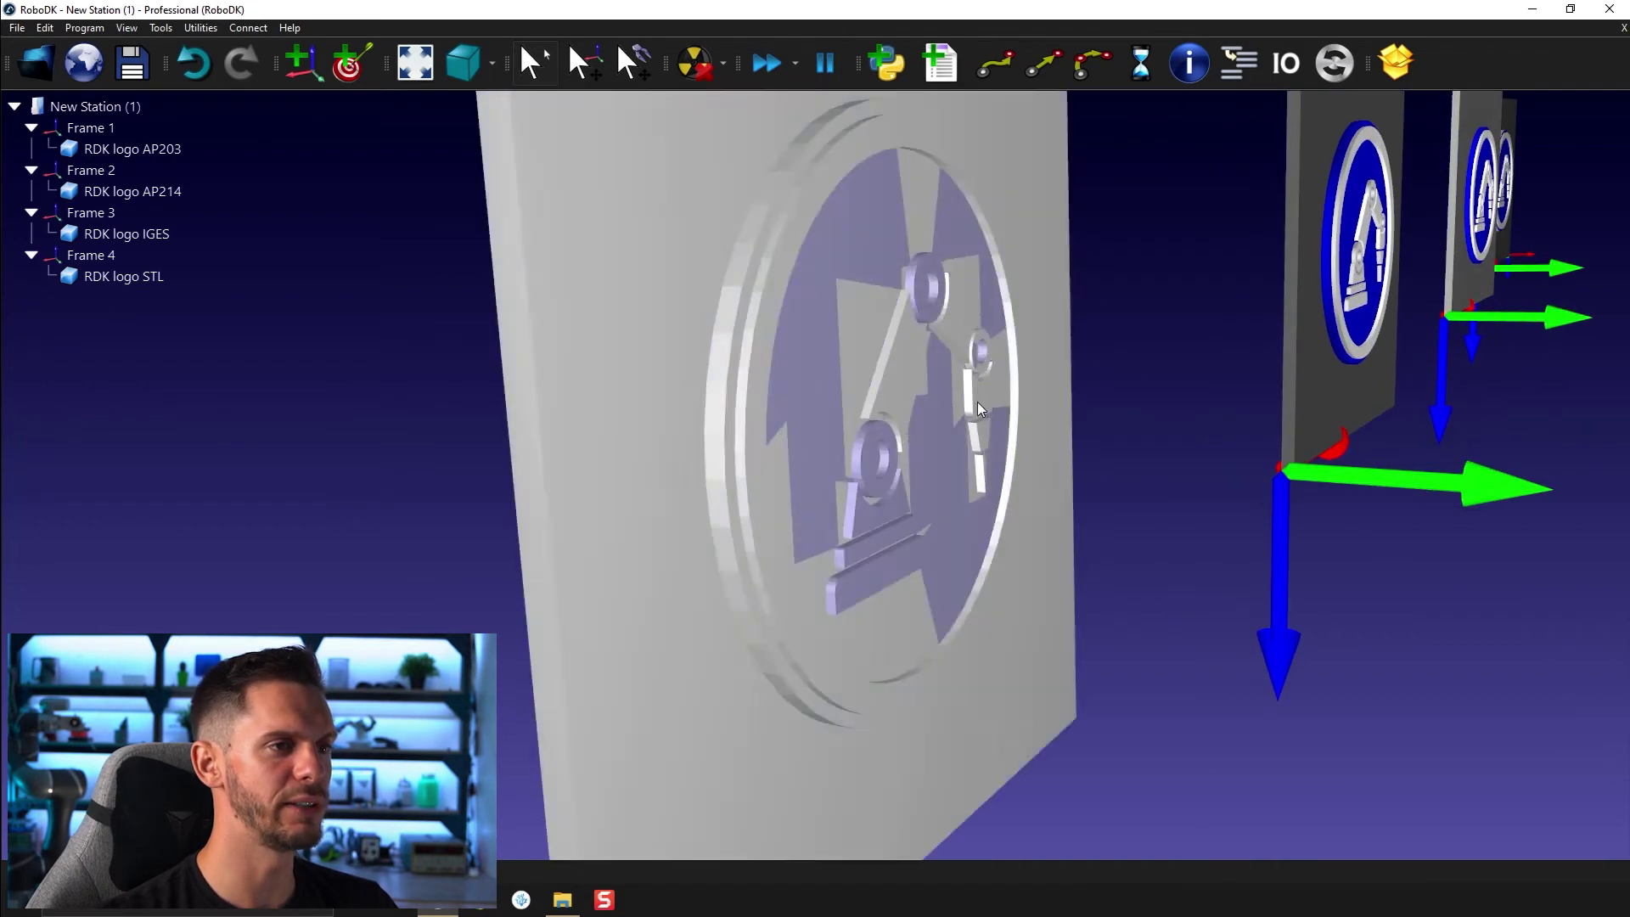
mouse_move(1213, 355)
right_mouse_down()
mouse_move(1235, 313)
mouse_move(1185, 331)
right_mouse_up()
scroll(1188, 339, "down", 5)
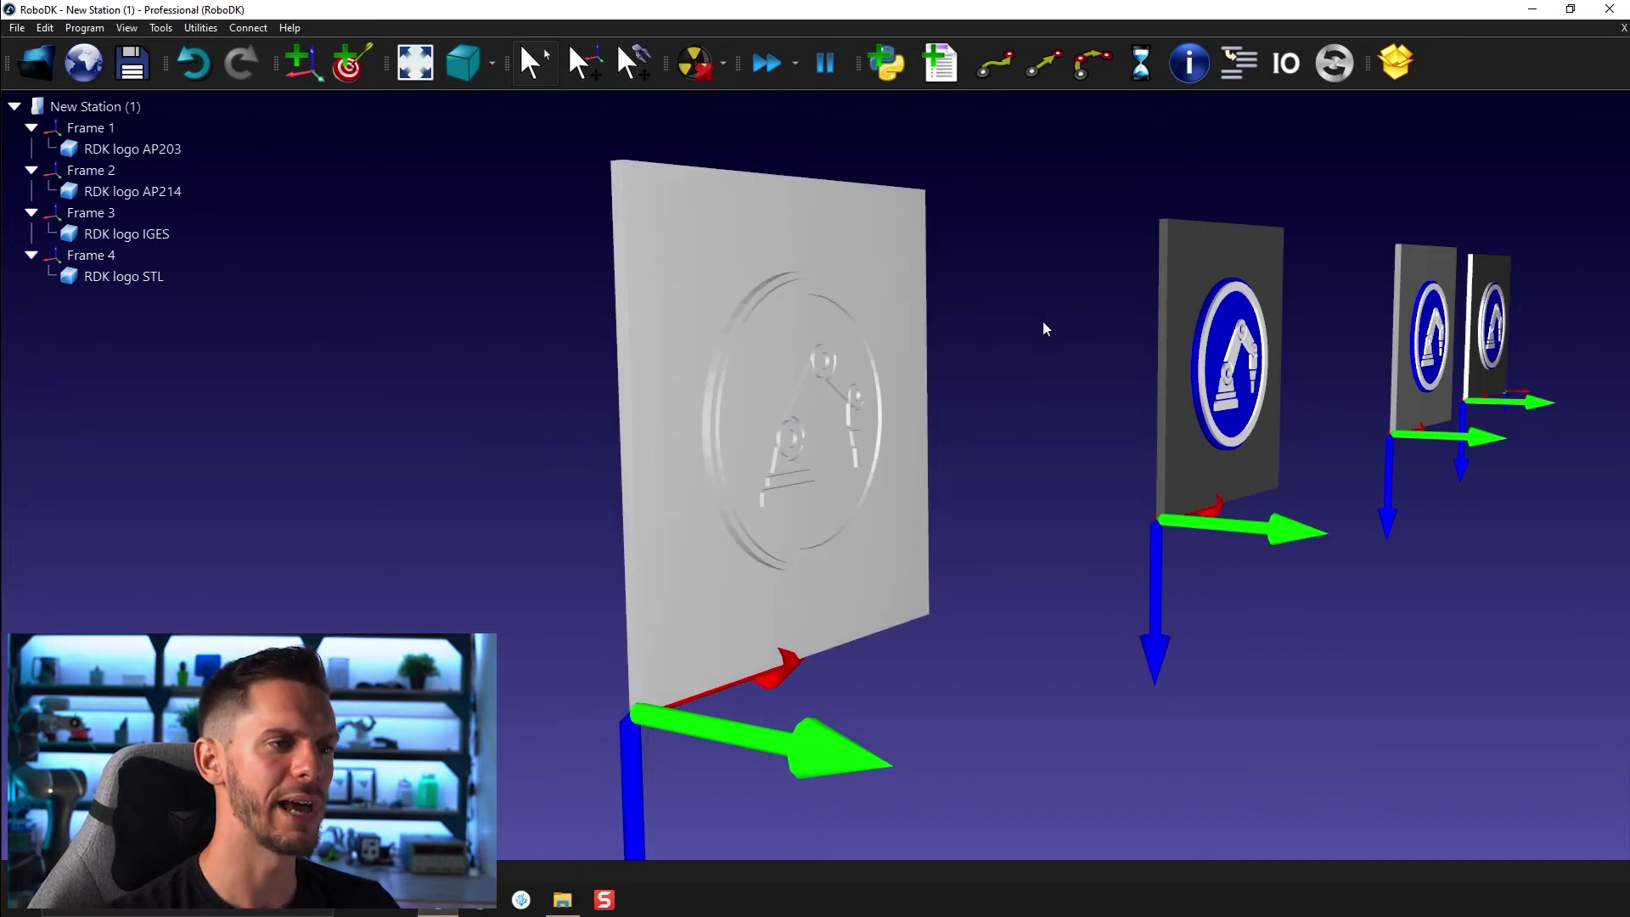
middle_click_drag(917, 368, 843, 334)
scroll(674, 353, "up", 2)
scroll(783, 306, "up", 1)
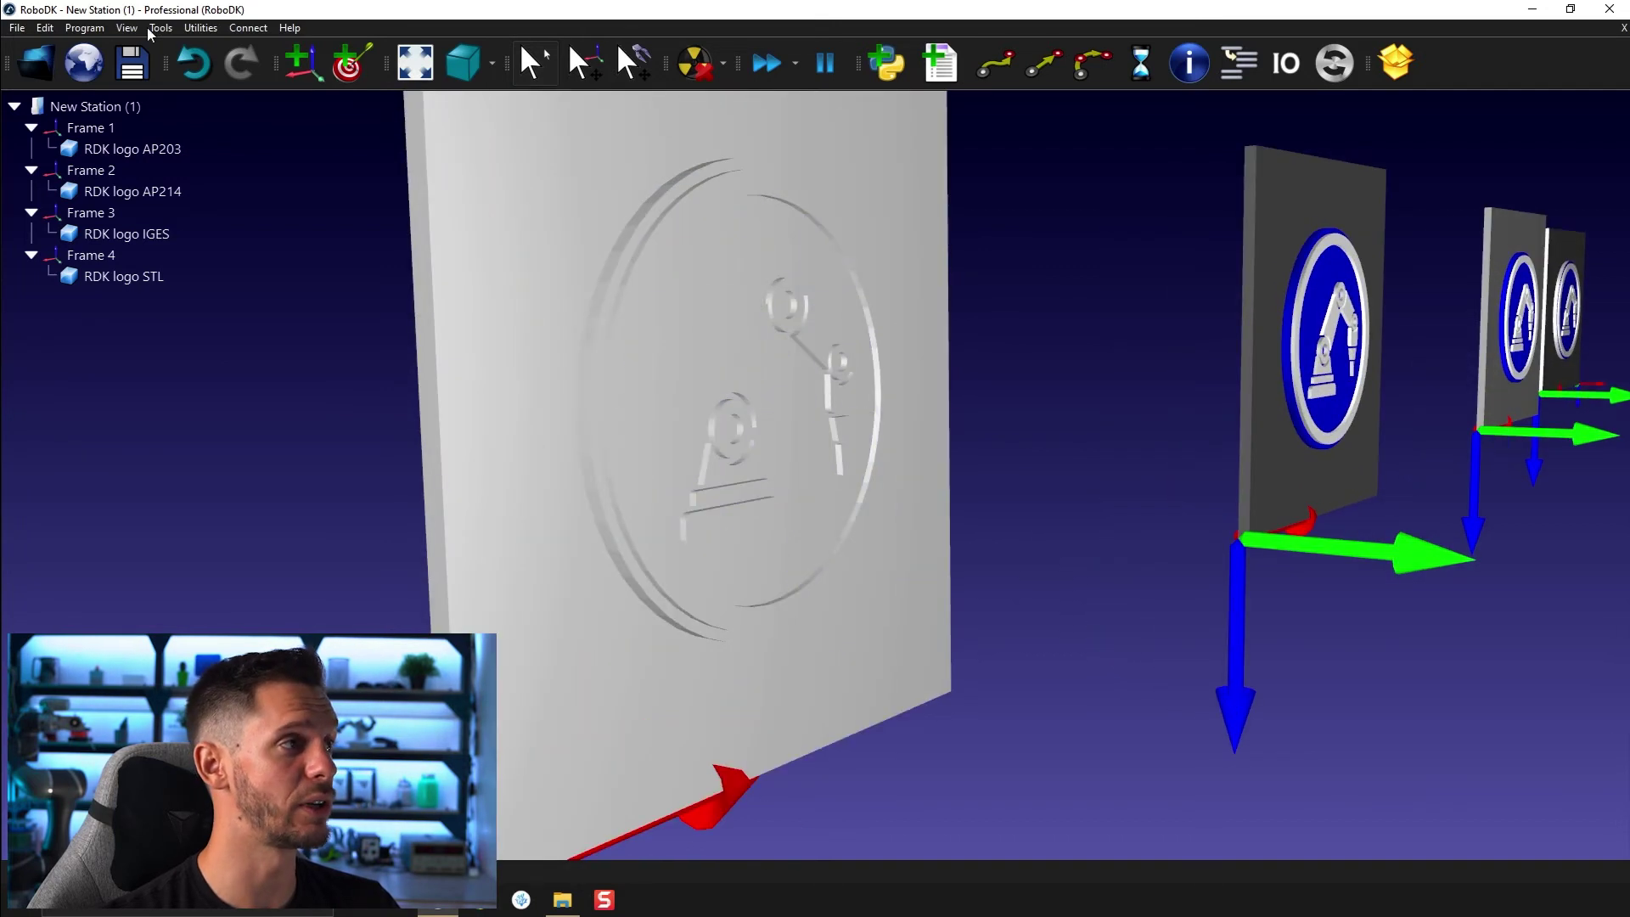
Recolor the STL logo's inner circle face blue with the Change color tool in face selection mode.
left_click(200, 28)
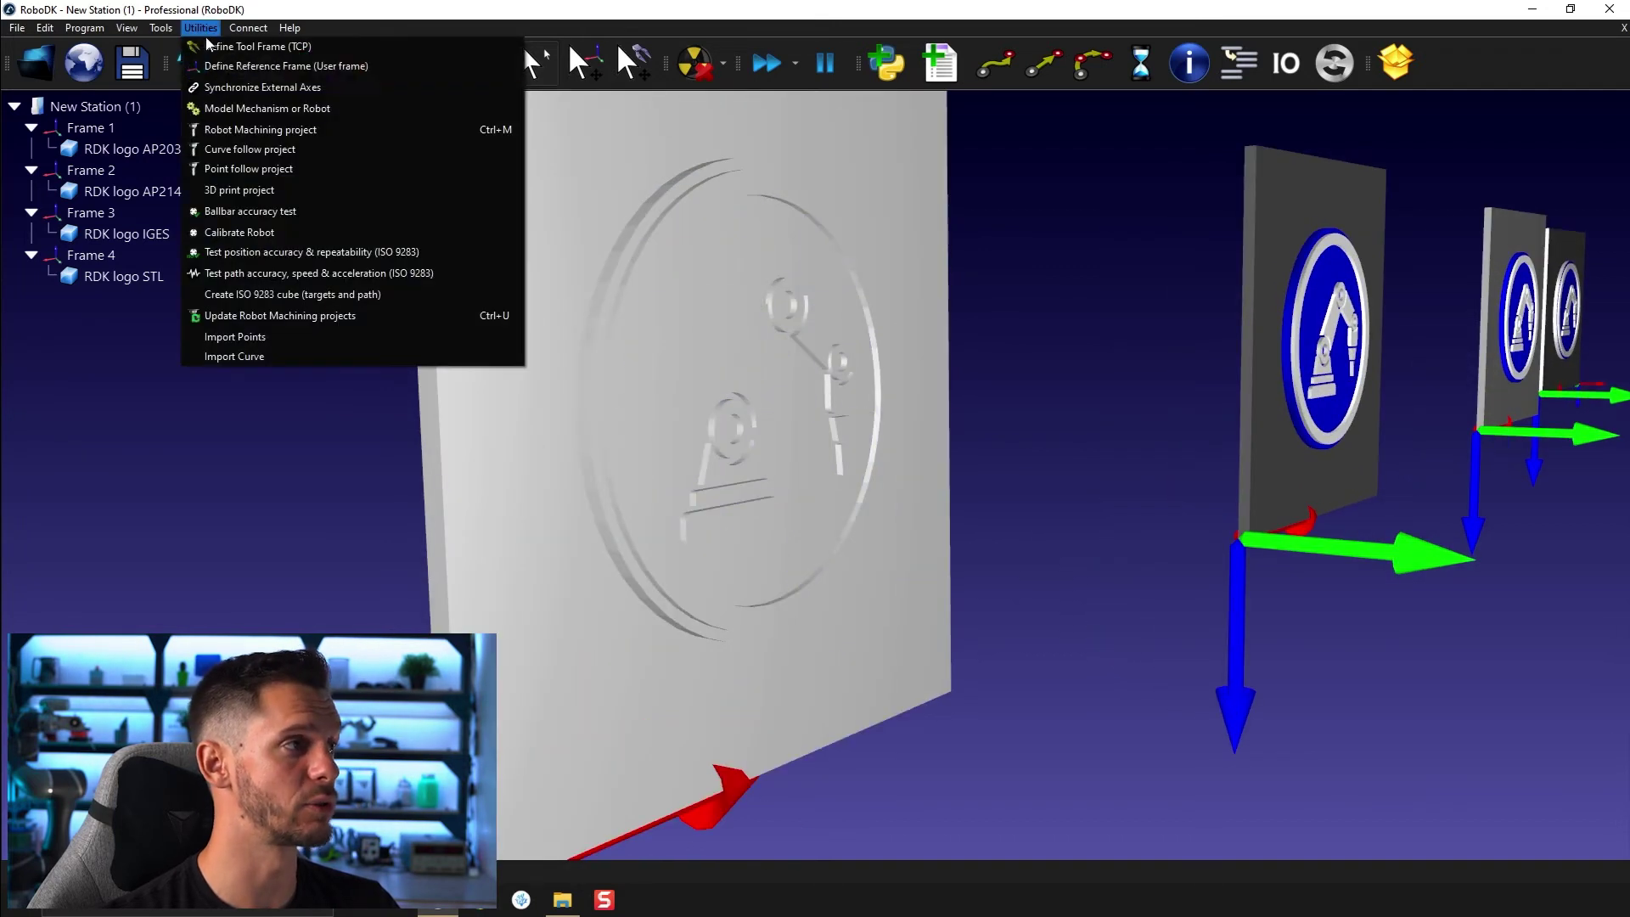
mouse_move(169, 31)
left_click(216, 120)
left_click(783, 362)
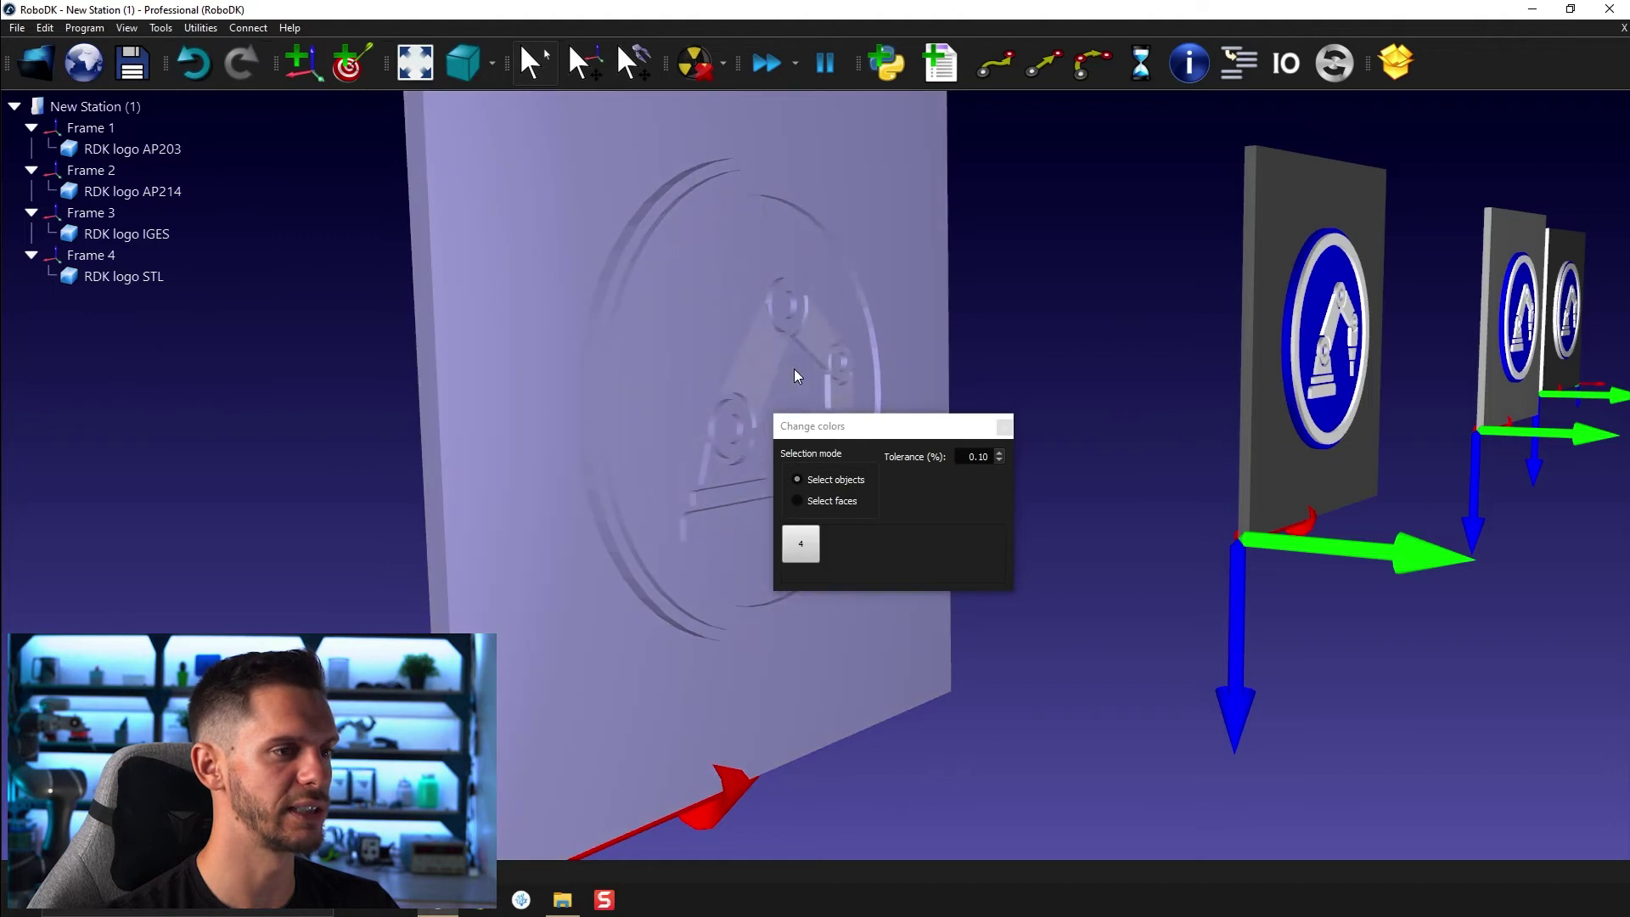
left_click_drag(872, 437, 1113, 219)
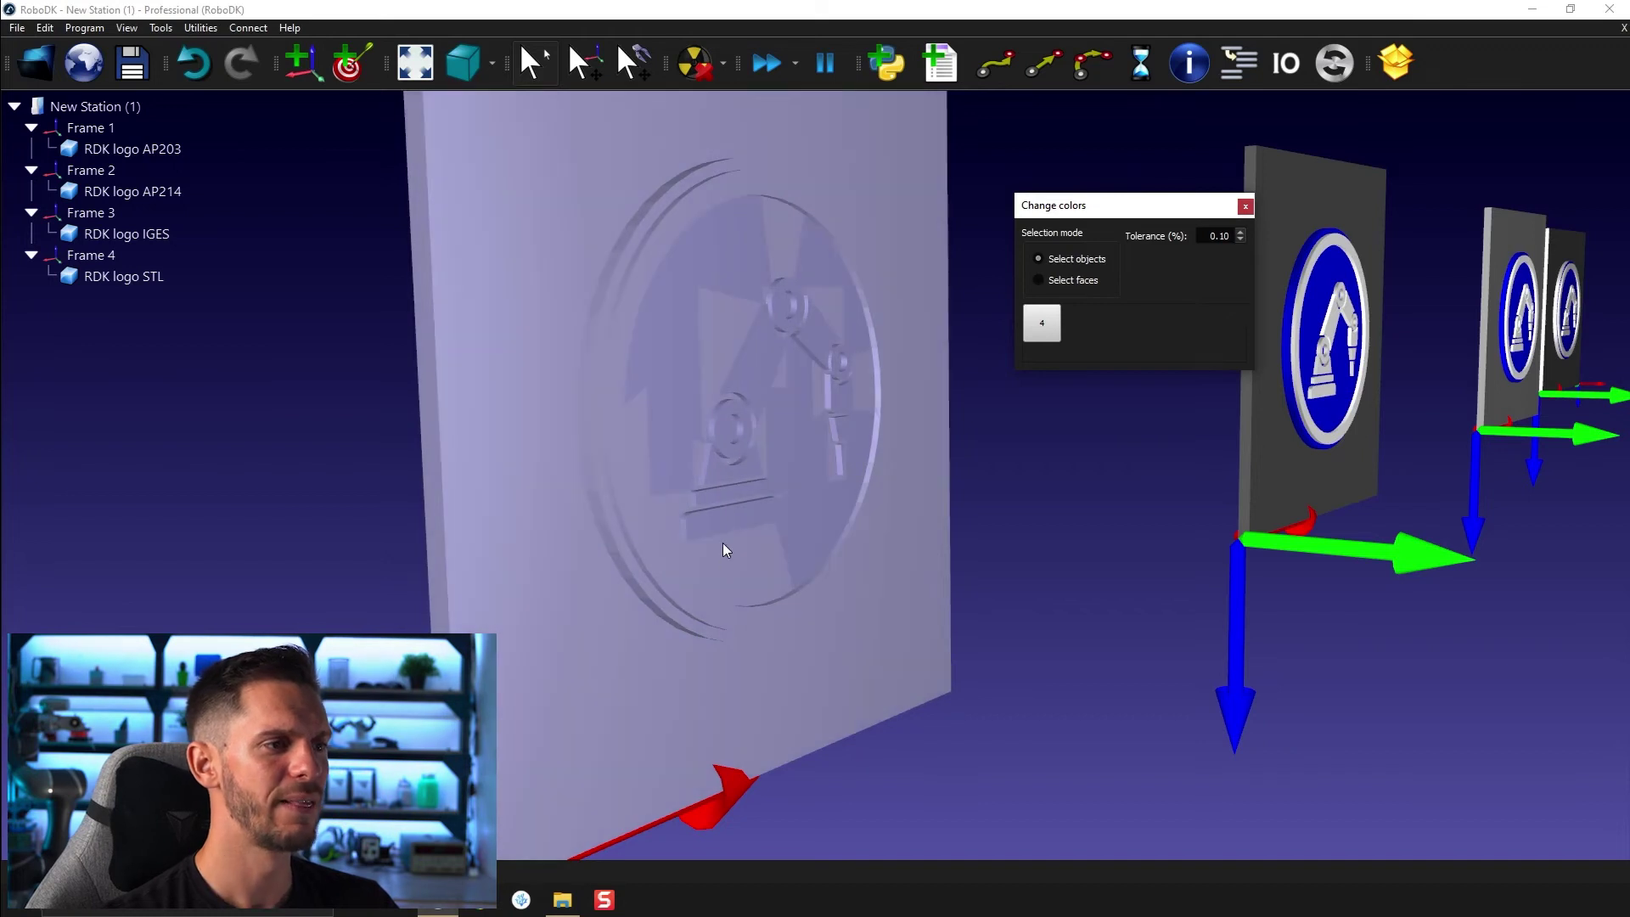
left_click(1074, 278)
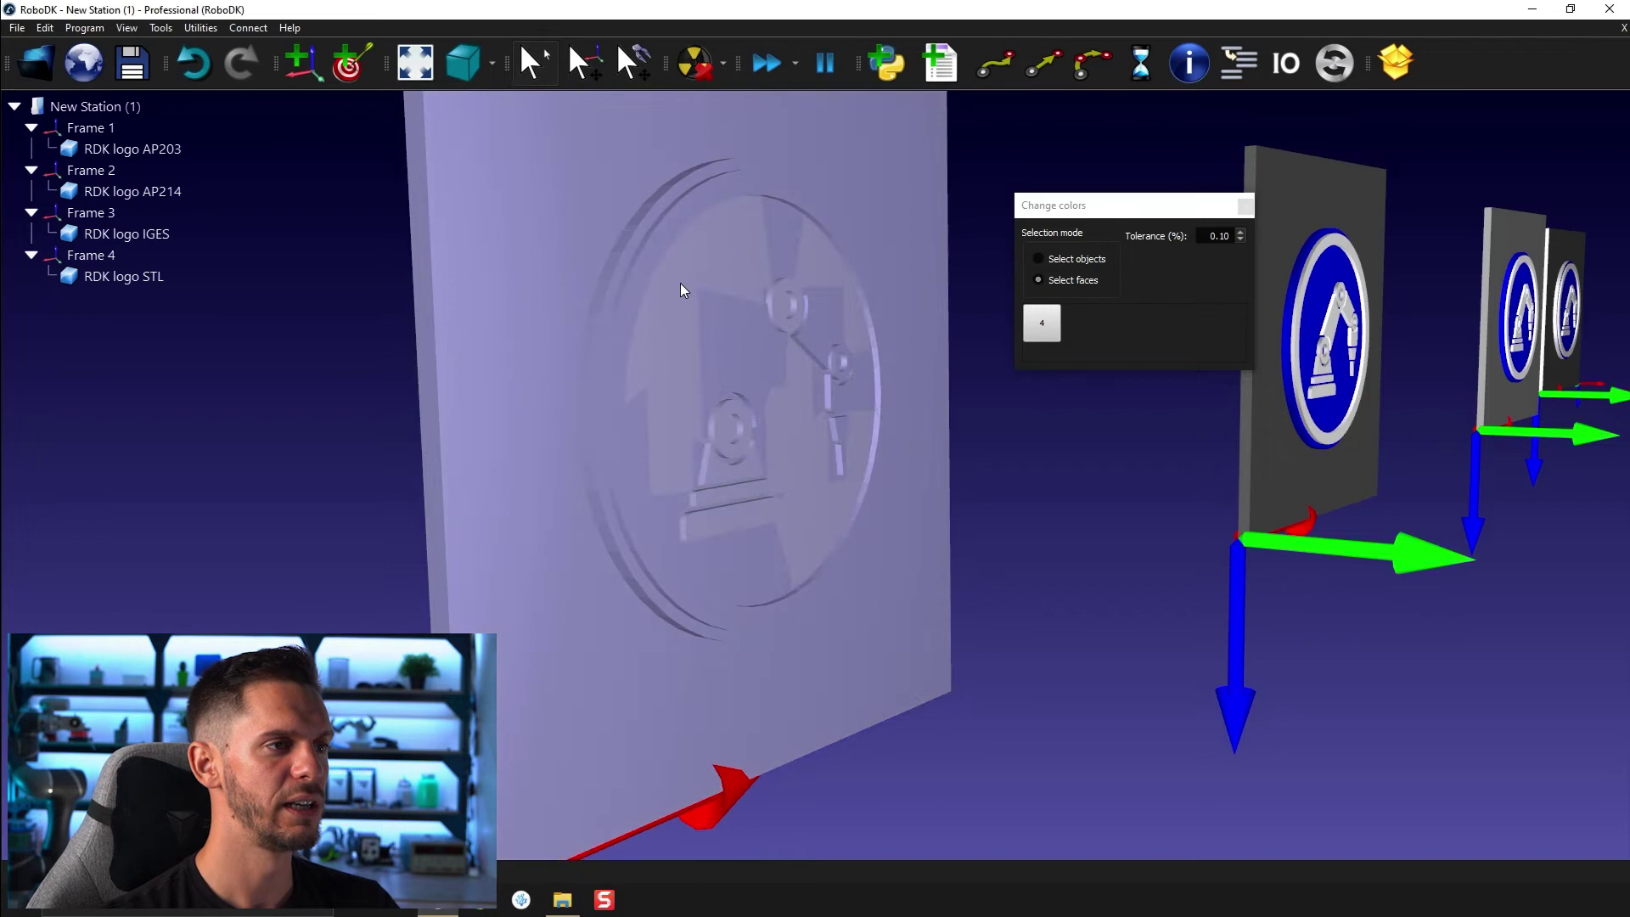
left_click(680, 282)
left_click(1043, 330)
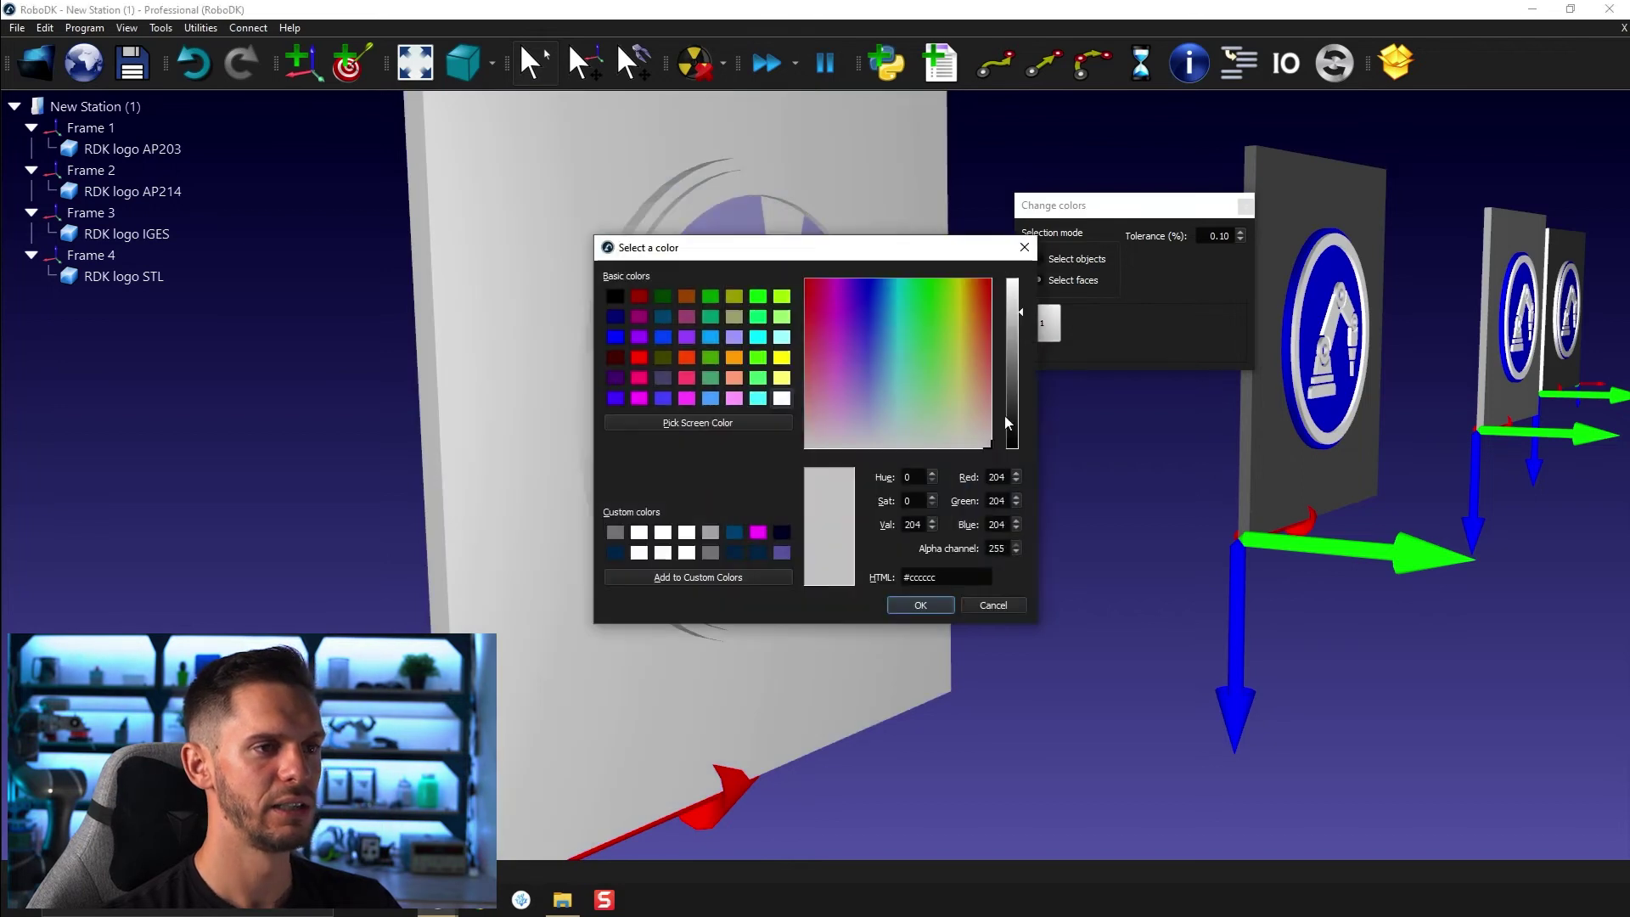
left_click(868, 292)
left_click(920, 605)
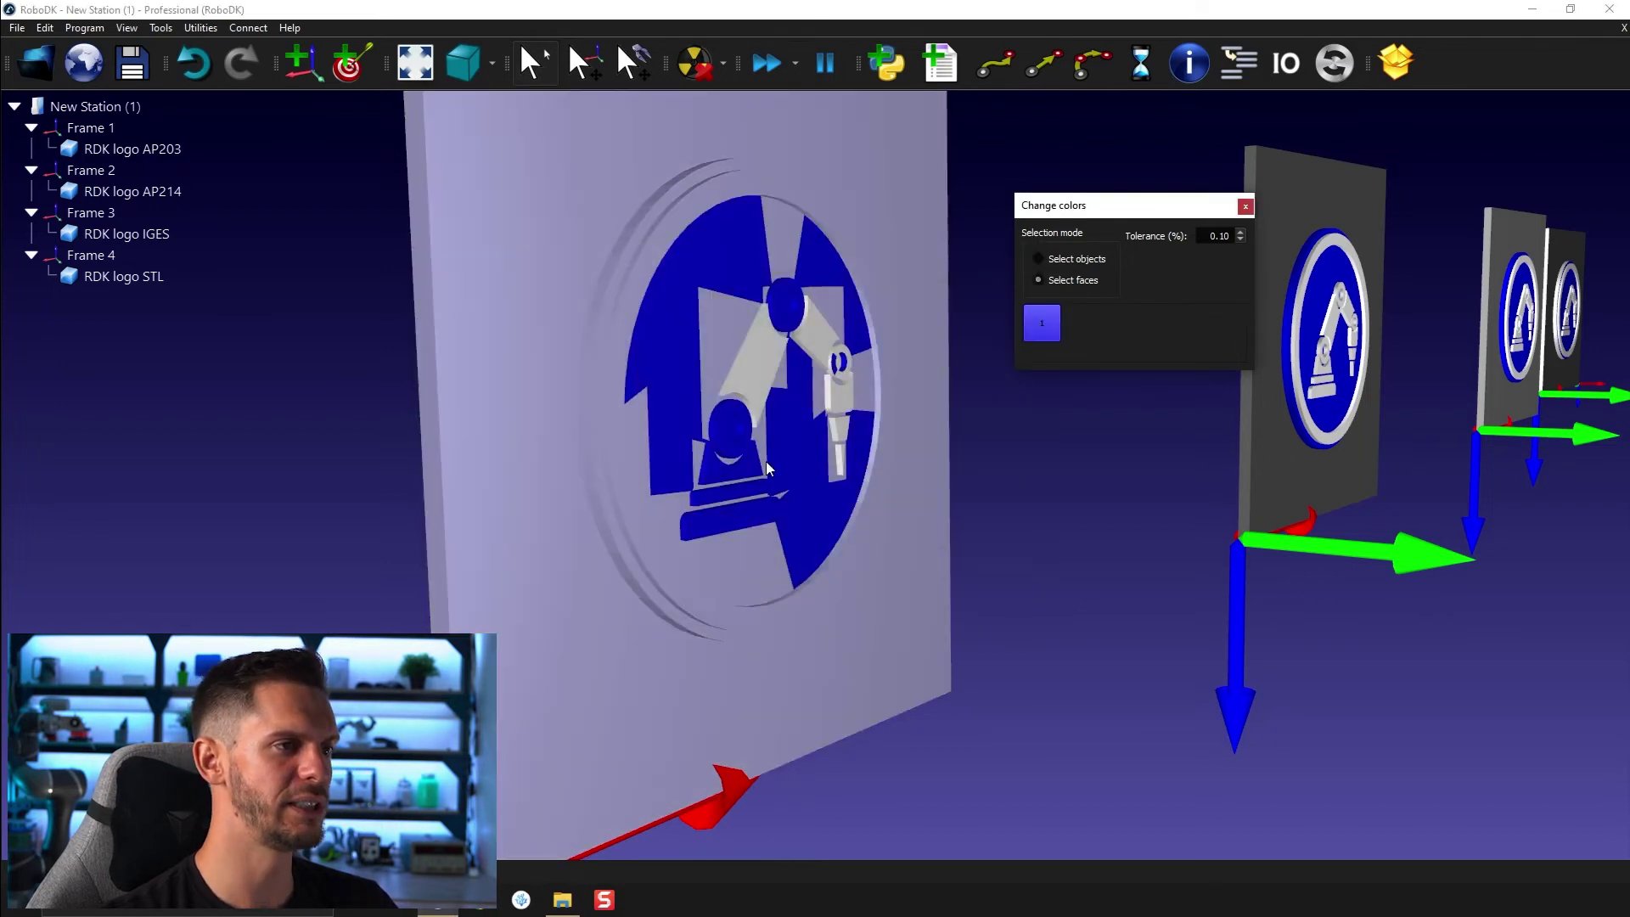
Color the STL logo's main plate face dark red and close the Change color tool.
left_click_drag(1112, 543, 700, 343)
right_click_drag(700, 343, 764, 361)
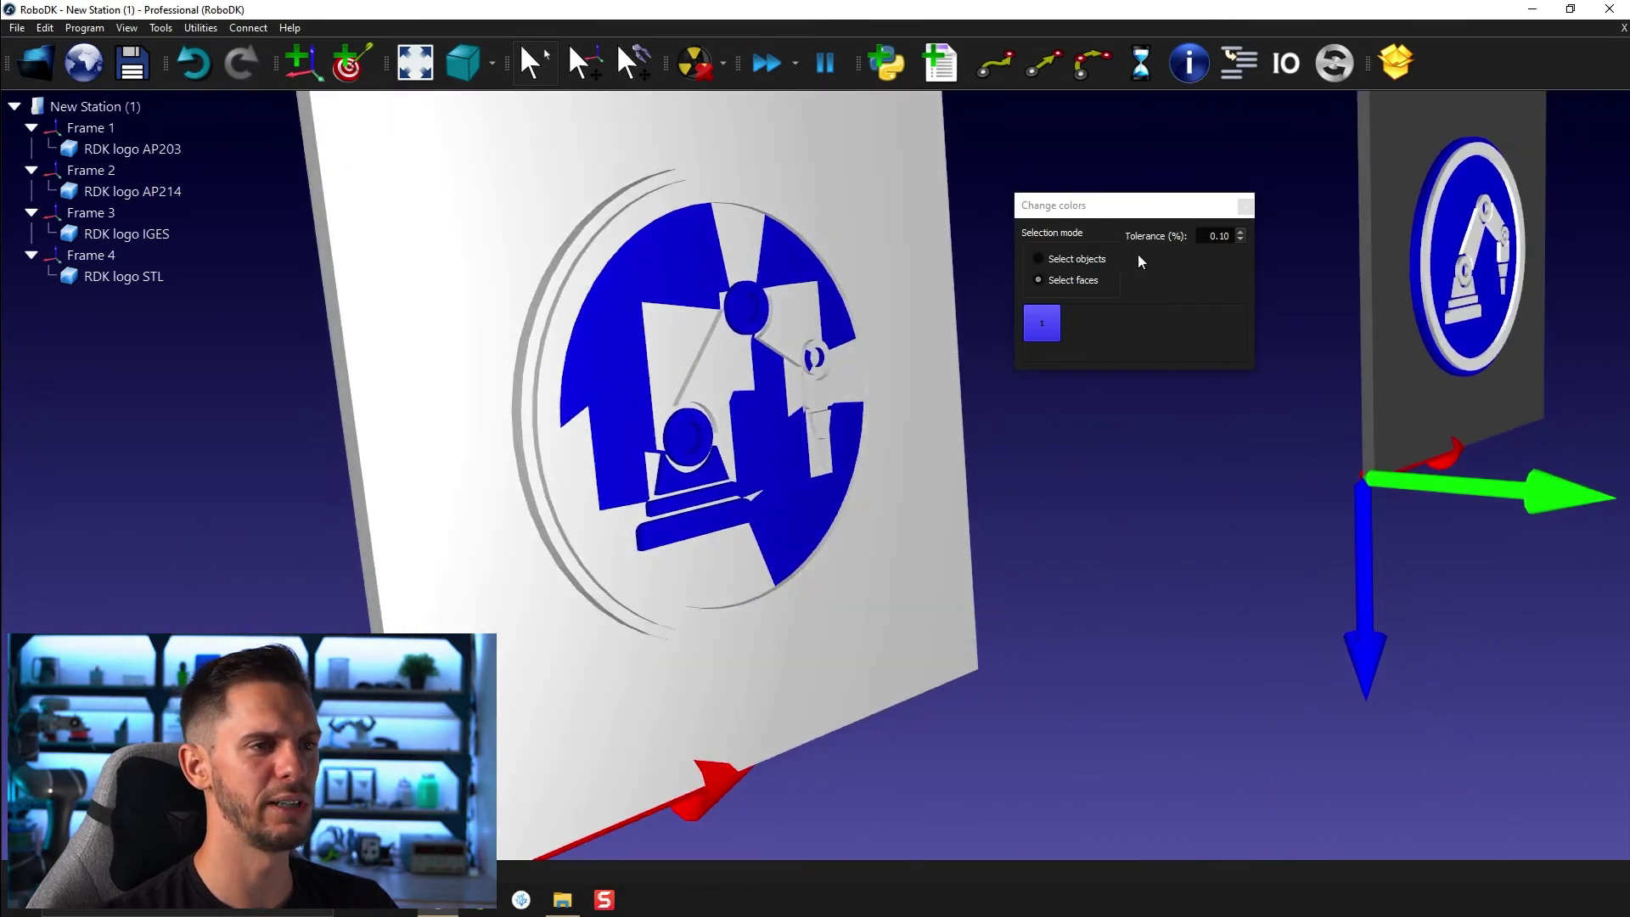
left_click(588, 277)
left_click(1042, 324)
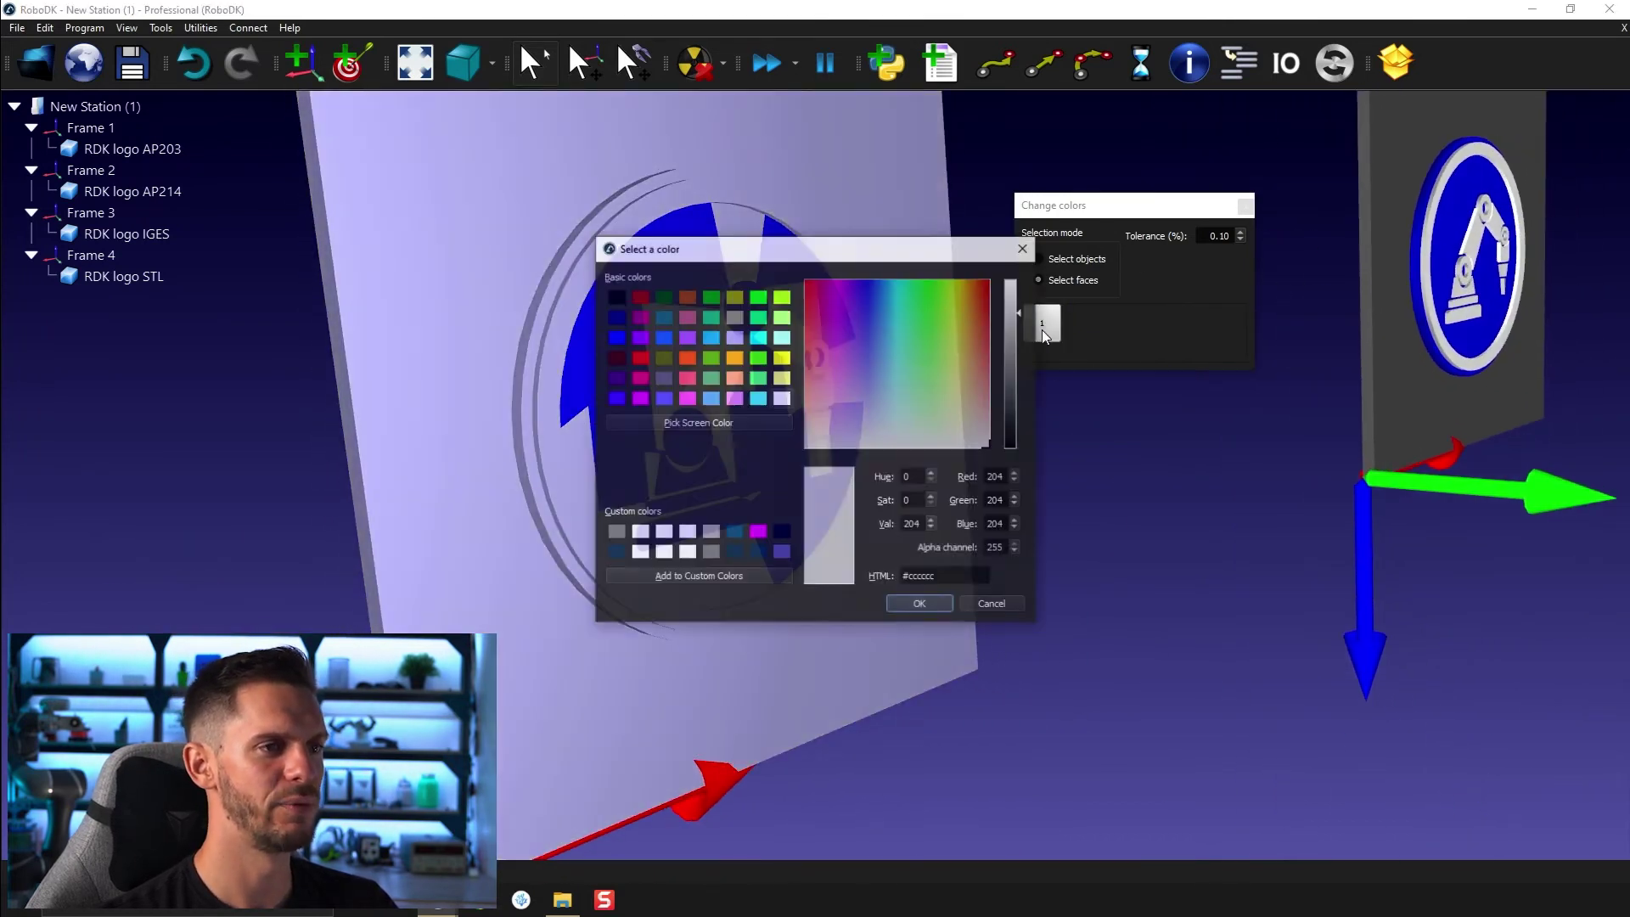
left_click(614, 357)
left_click(921, 605)
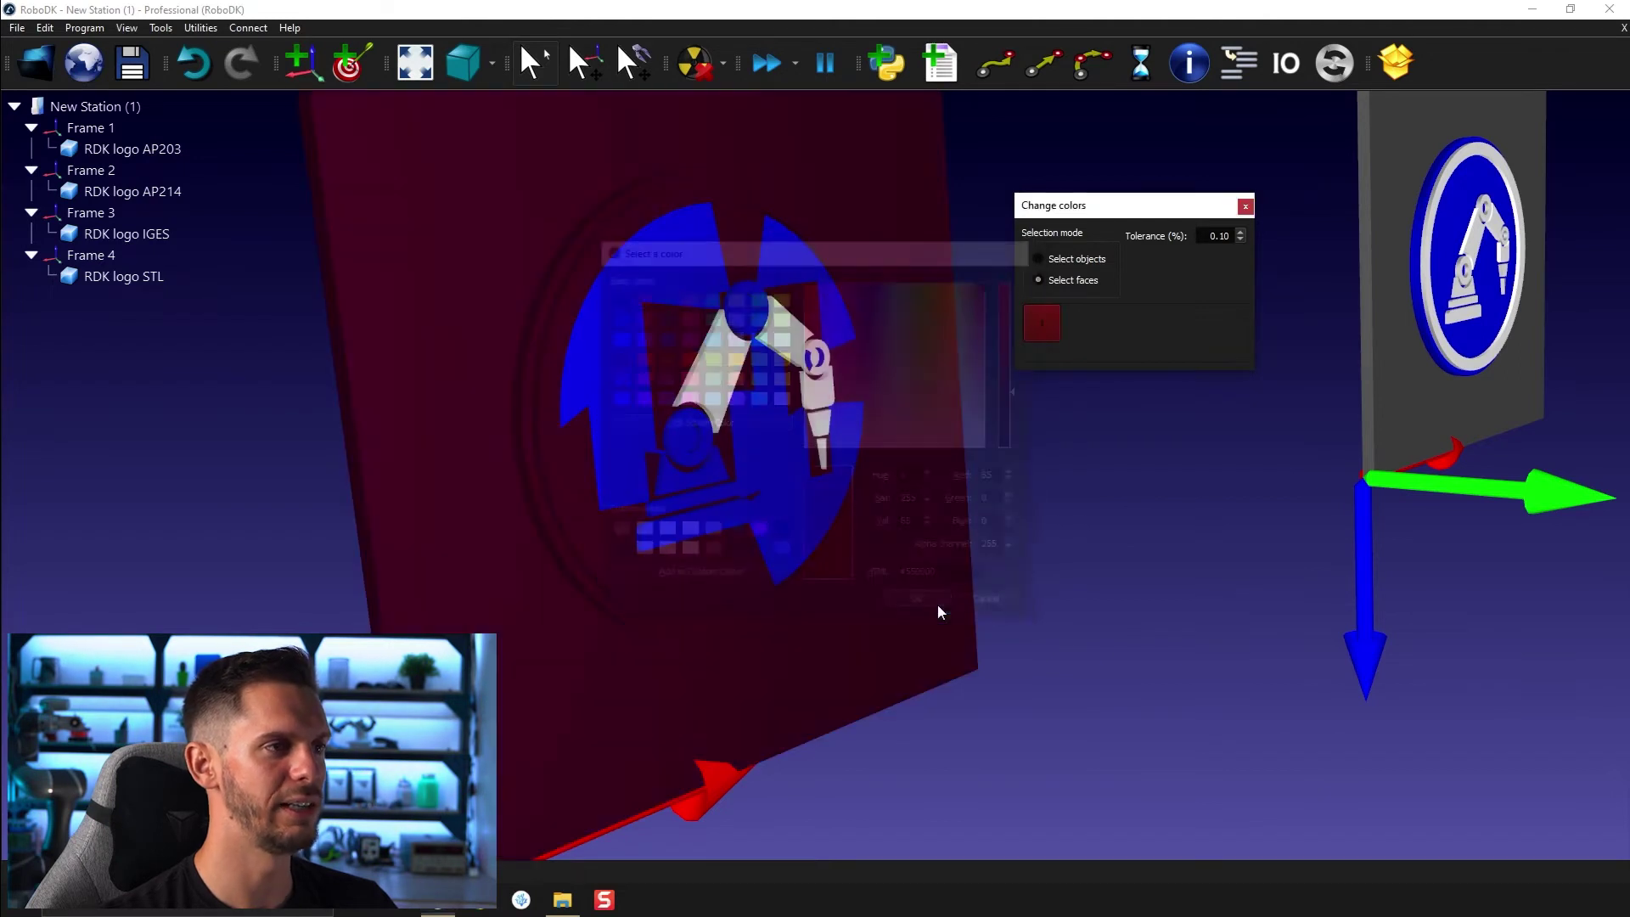
left_click_drag(1063, 581, 959, 384)
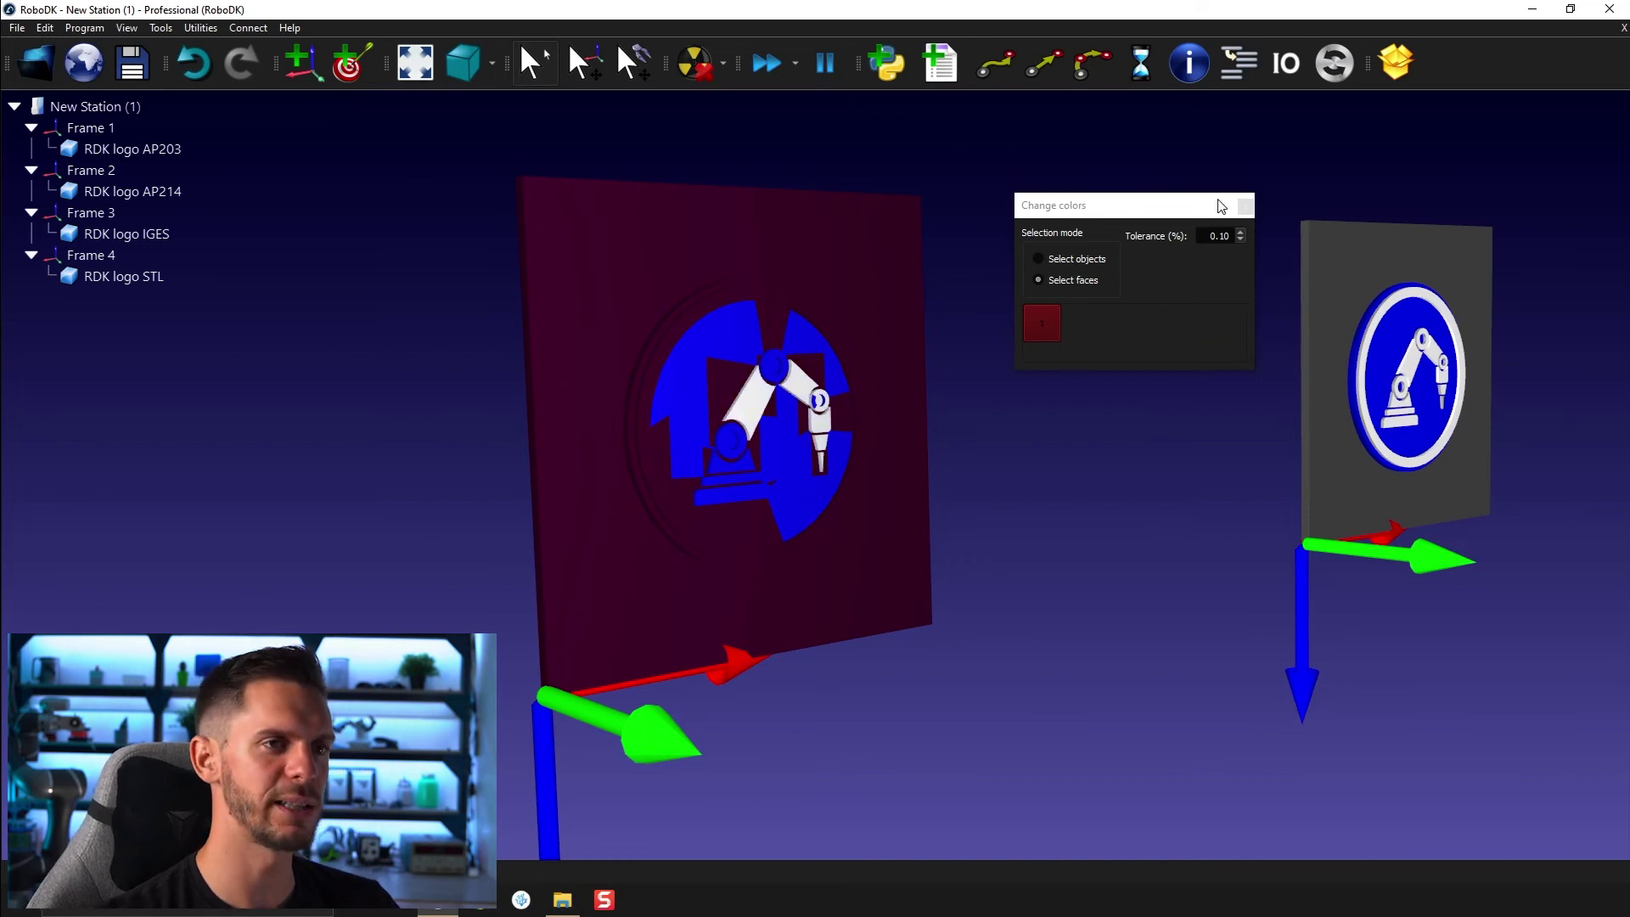
left_click(1250, 208)
Delete Frame 4, Frame 3 and Frame 1 together with their STL, IGES and AP203 logos from the station.
scroll(1093, 318, "down", 5)
middle_click_drag(1125, 357, 639, 414)
middle_click_drag(837, 401, 789, 413)
right_click_drag(790, 413, 863, 420)
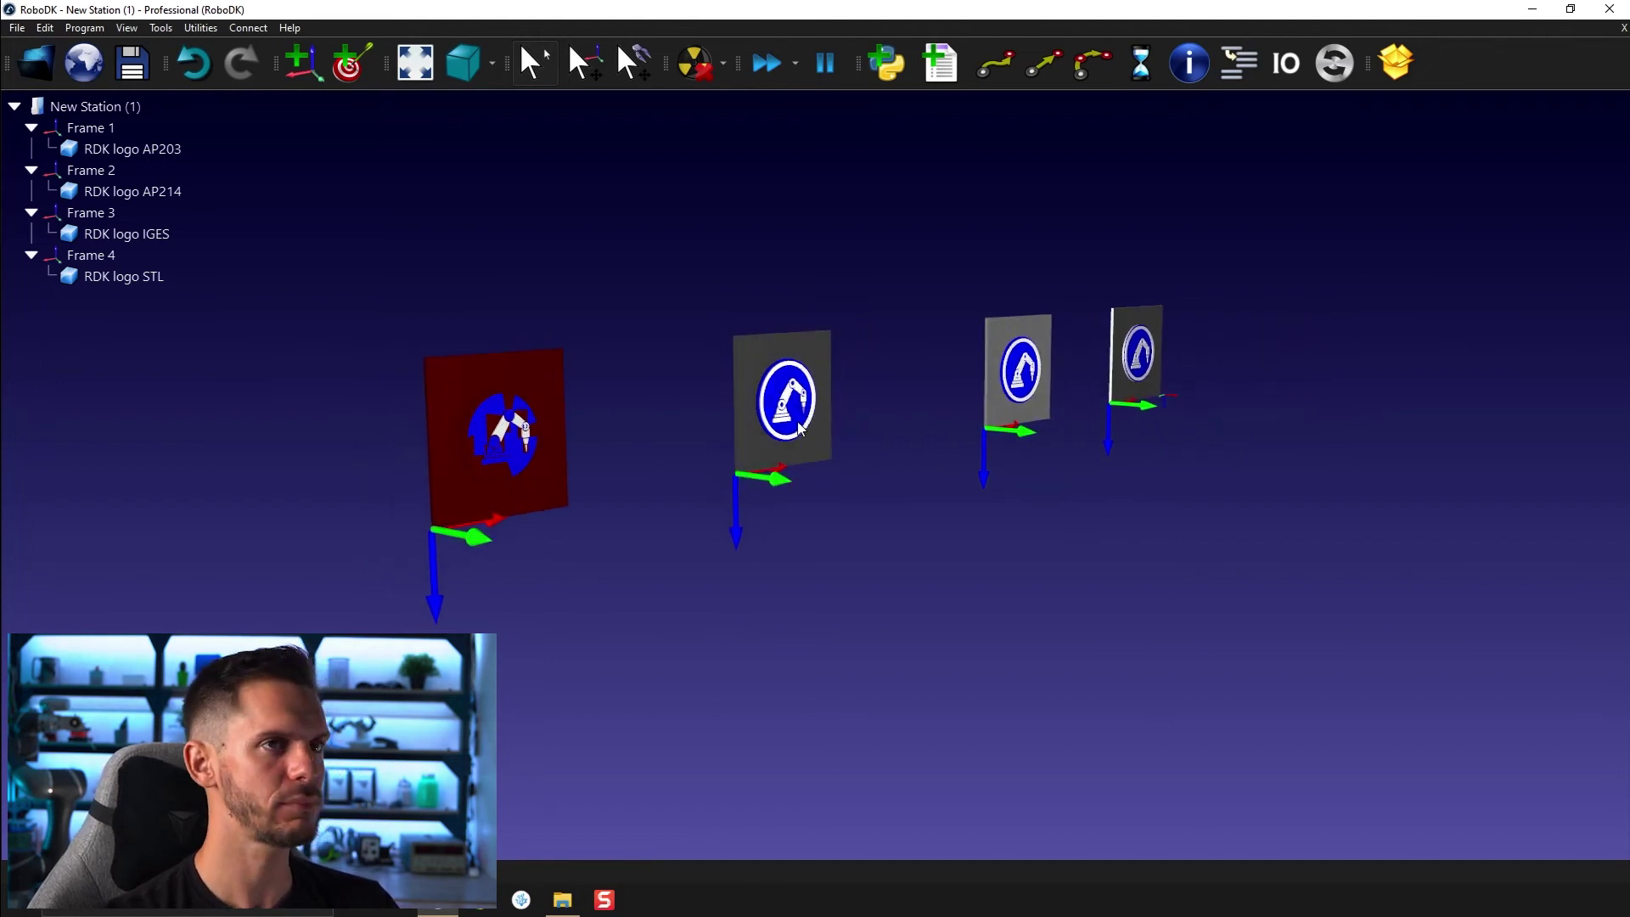
mouse_move(798, 422)
right_mouse_down()
mouse_move(778, 425)
mouse_move(823, 448)
mouse_move(759, 429)
mouse_move(791, 440)
right_mouse_up()
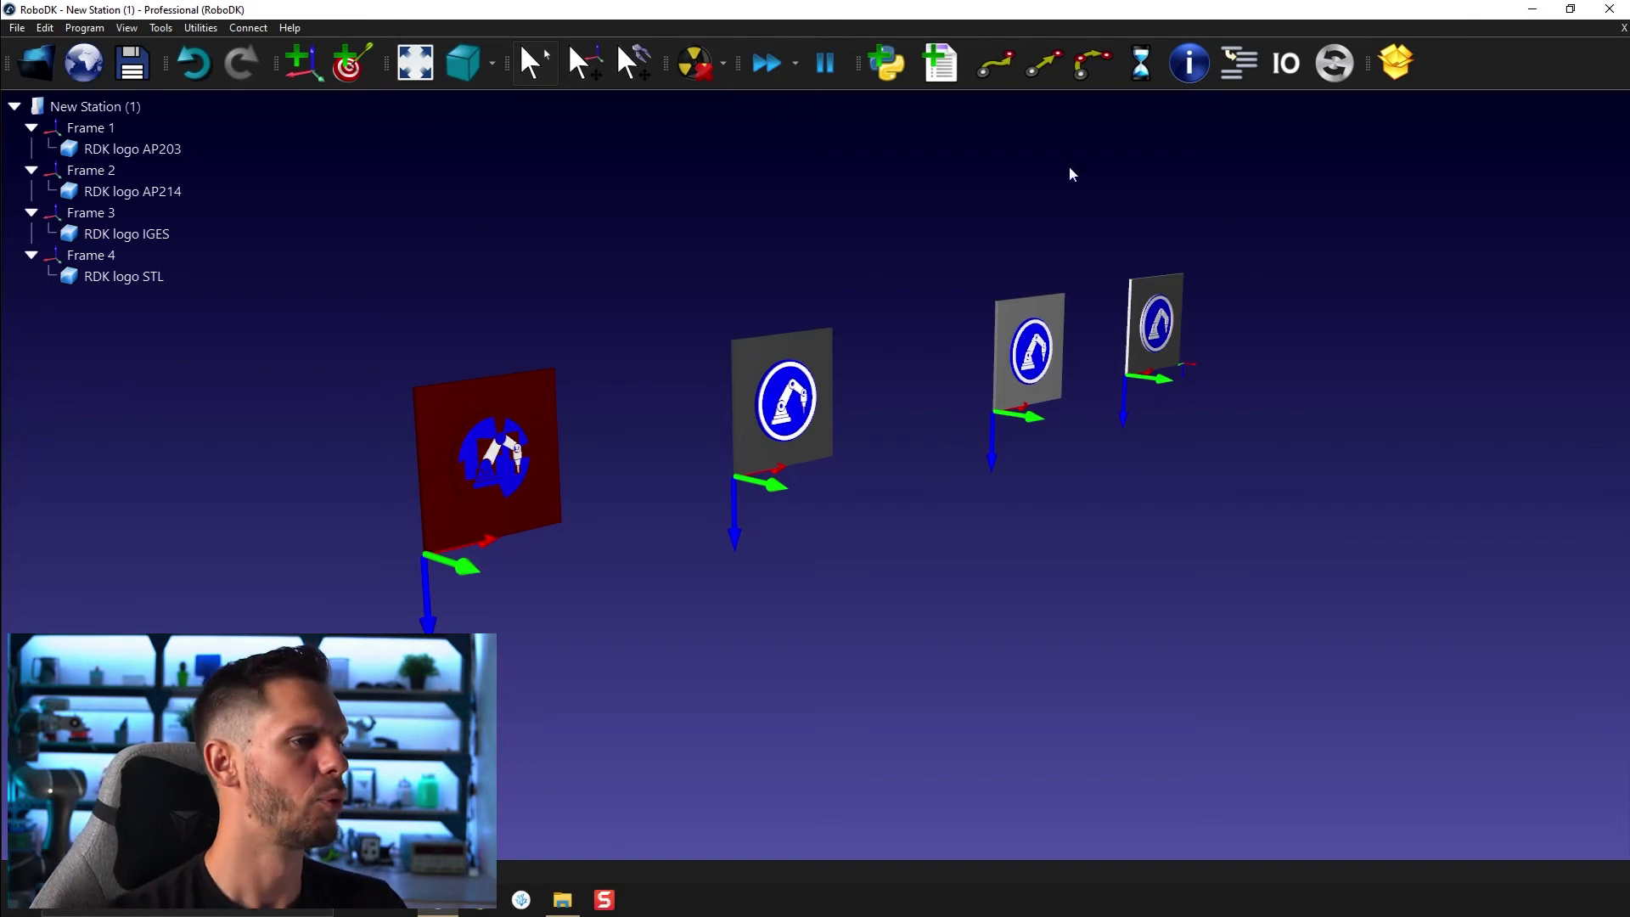
middle_click_drag(929, 436, 904, 439)
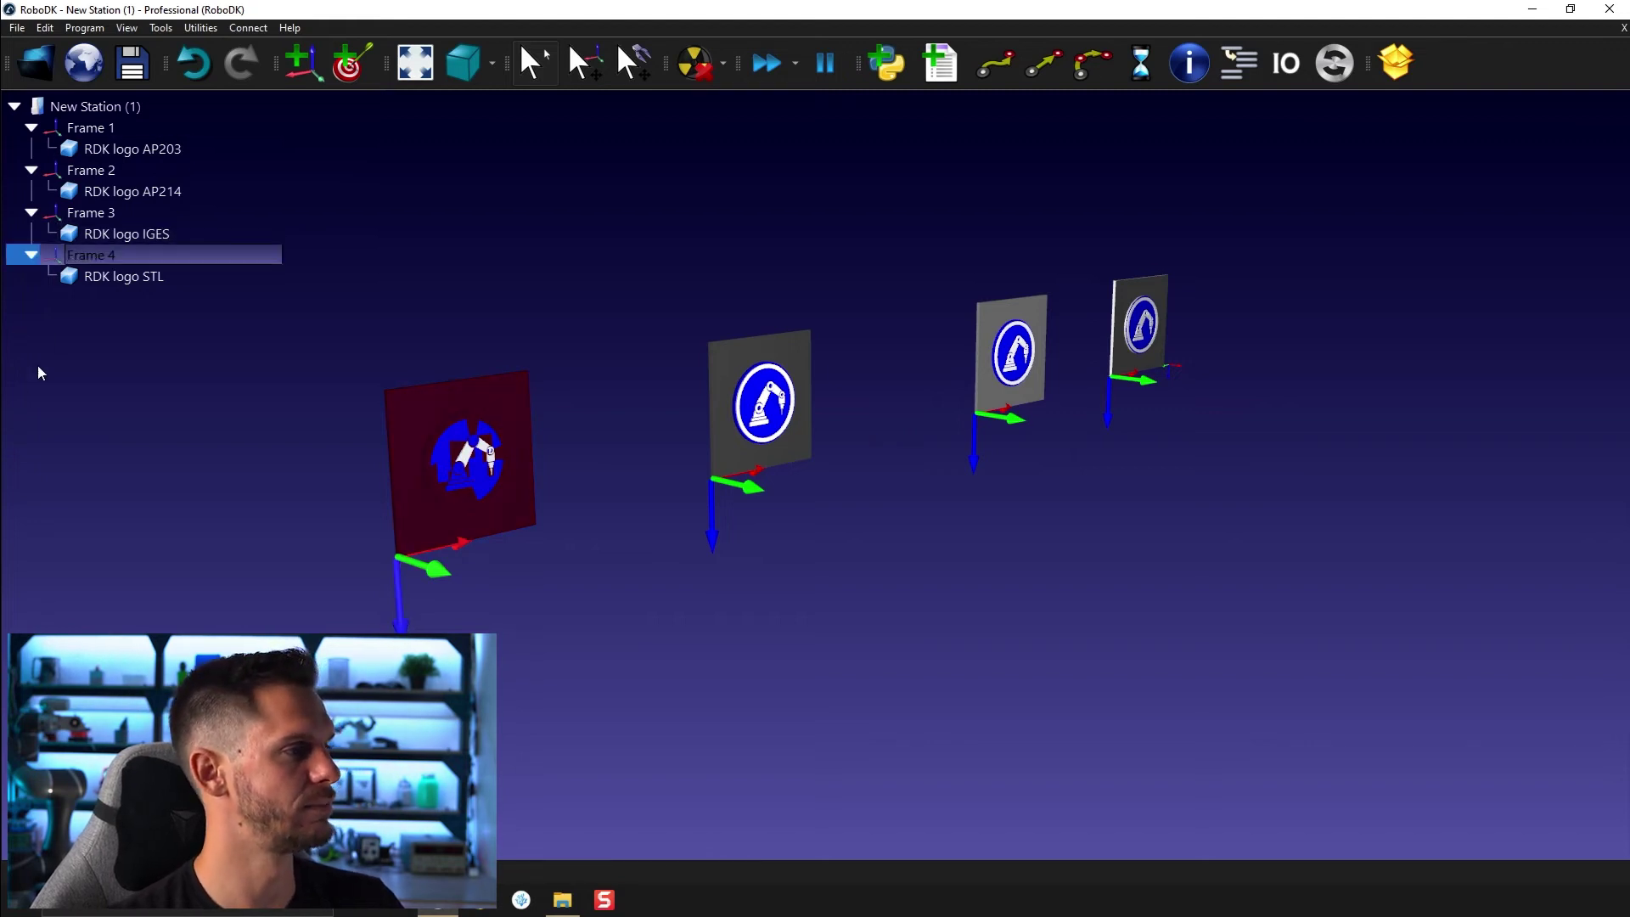
key("Delete")
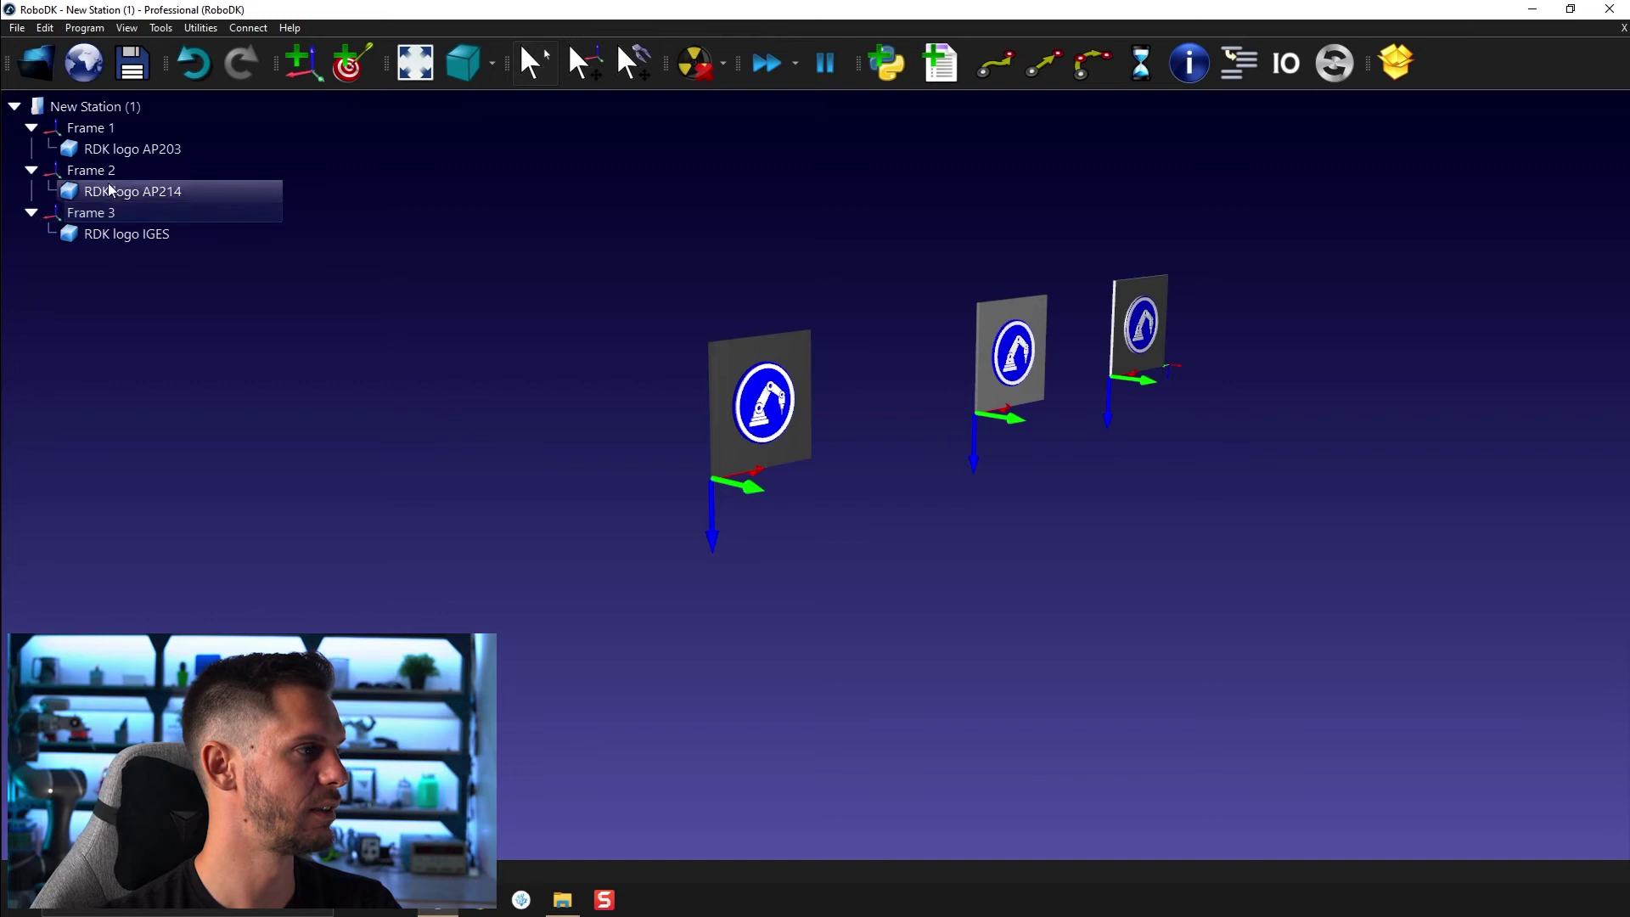
left_click(83, 216)
key("Delete")
left_click(100, 129)
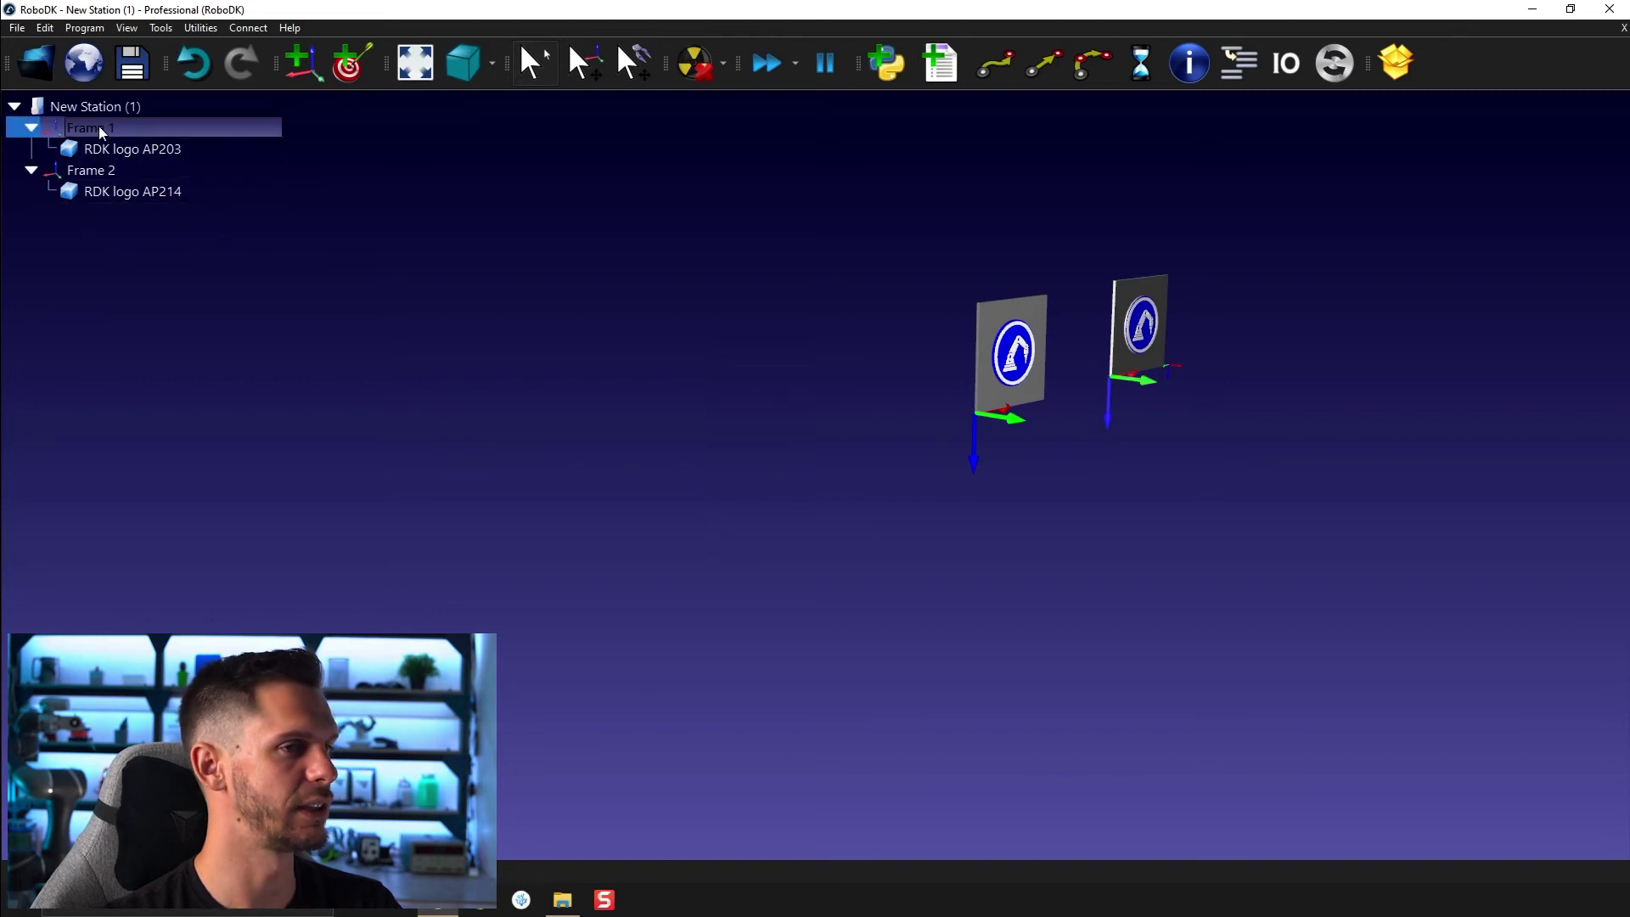
key("Delete")
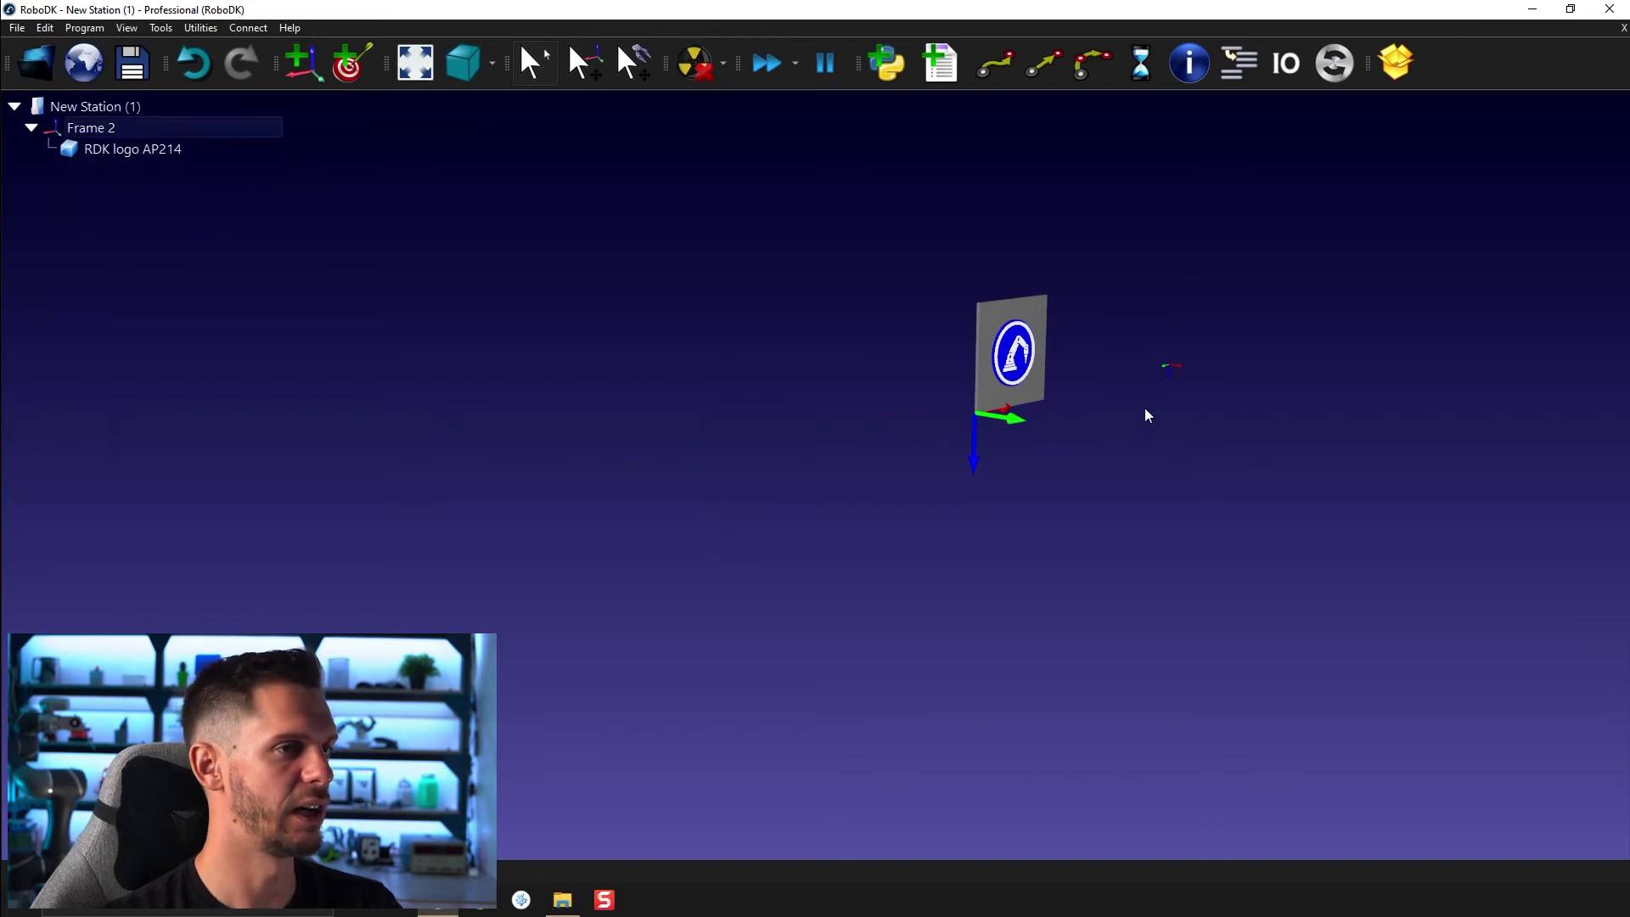
Save the AP214 logo as the RoboDK object RDK-logo-AP214.sld in the RDK Logo File Formats folder under 05A - 3D model importation.
left_click_drag(1096, 360, 939, 364)
scroll(931, 364, "up", 5)
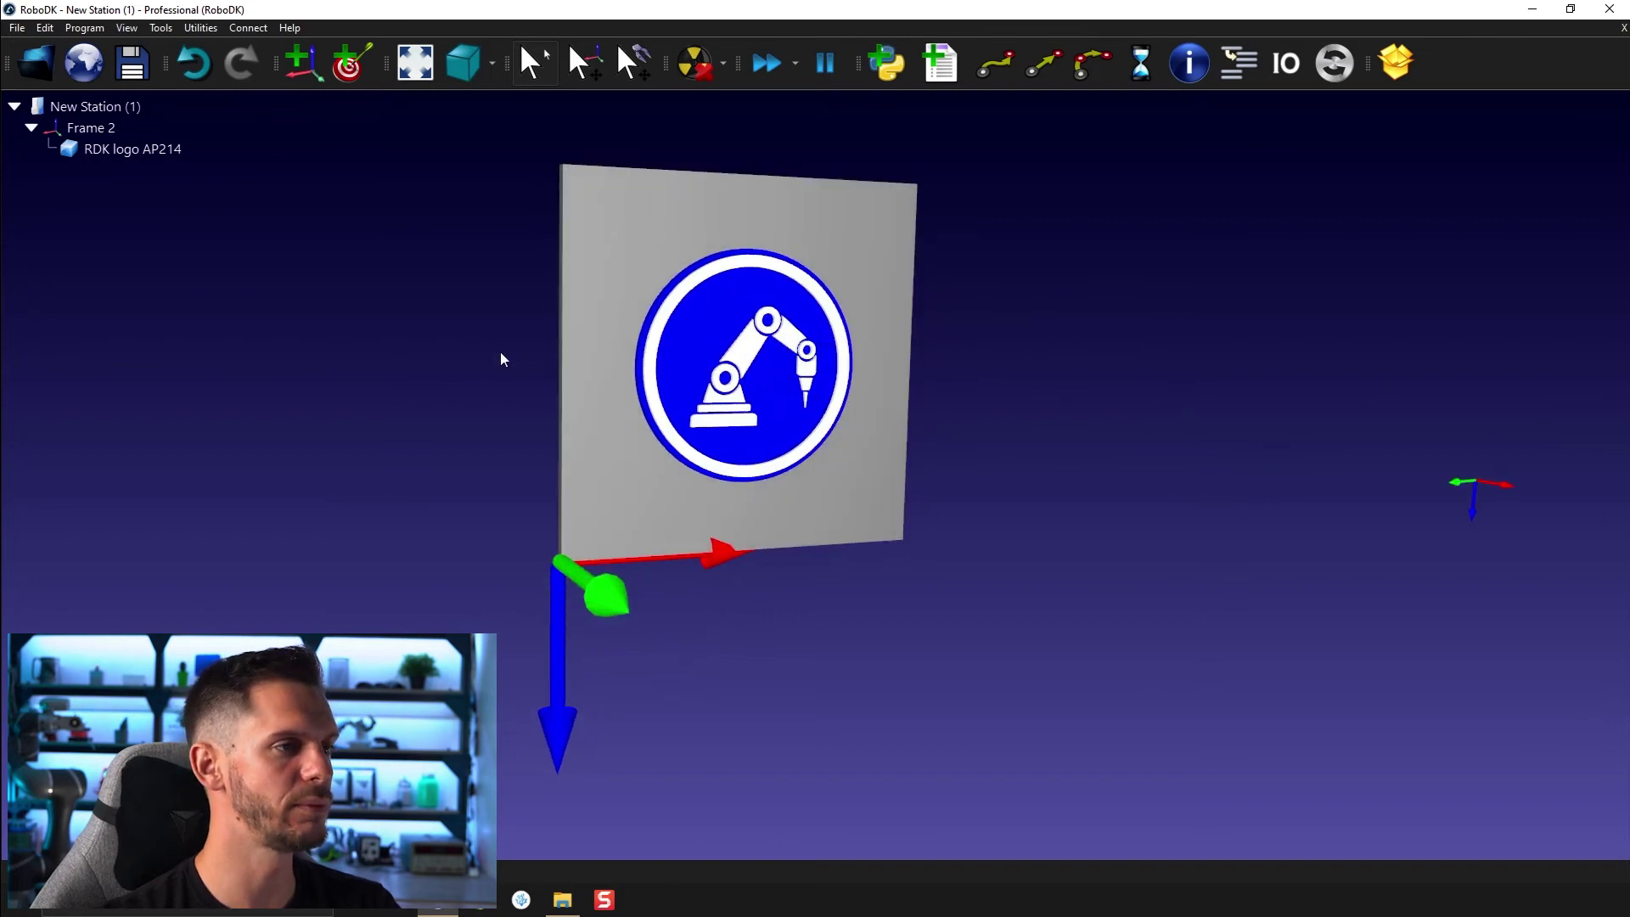
left_click_drag(501, 352, 561, 347)
right_click(181, 150)
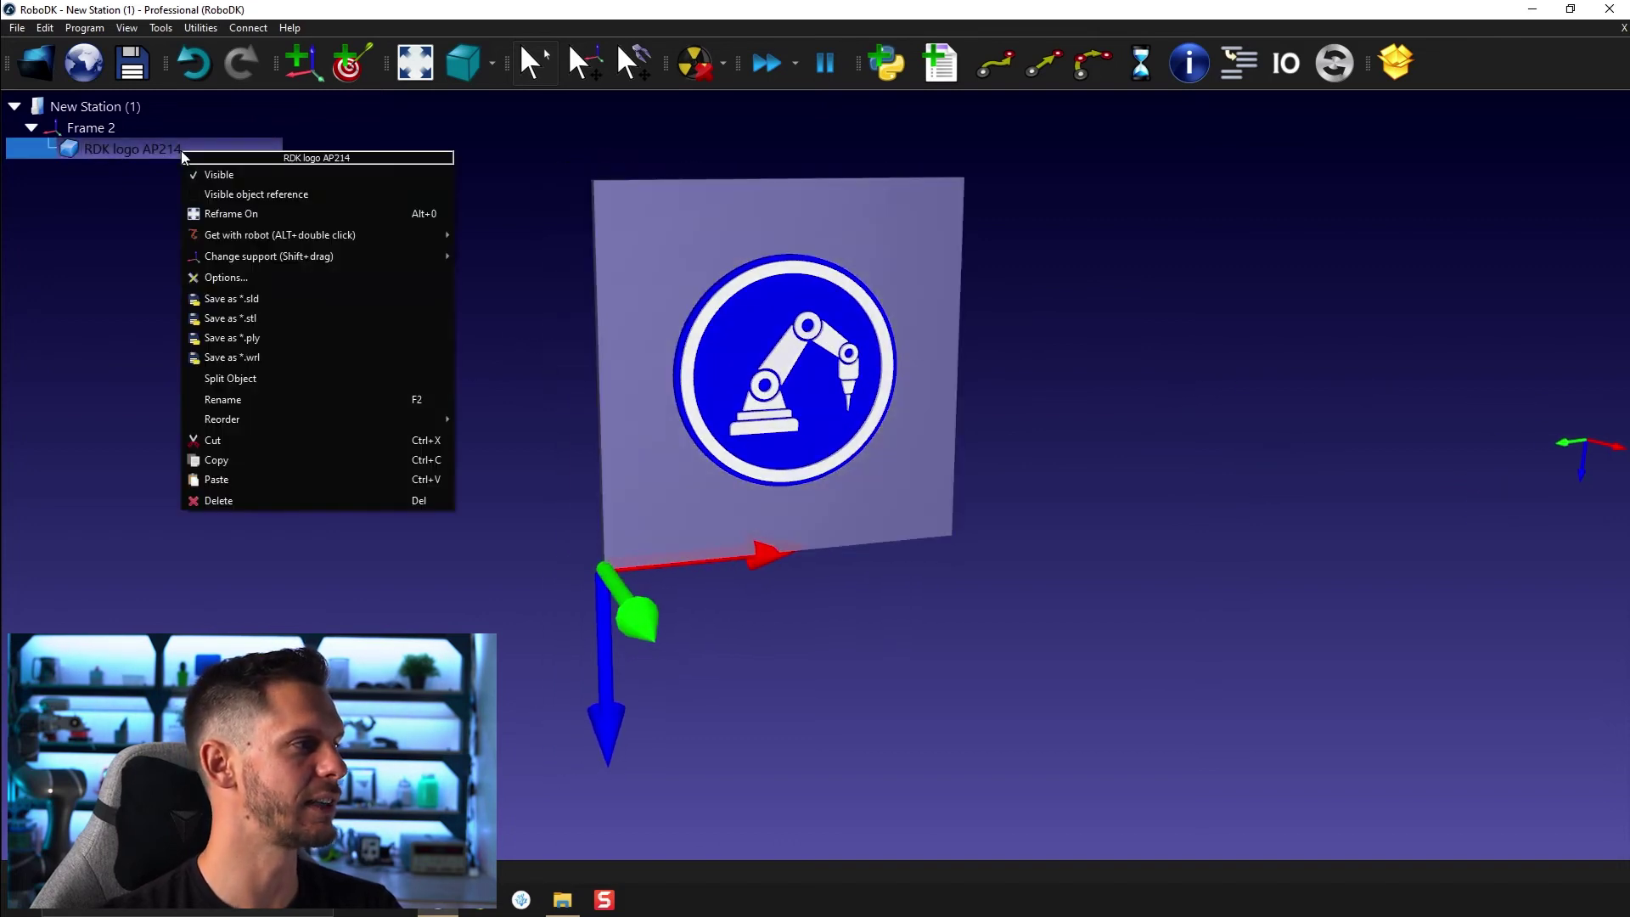
right_click(700, 264)
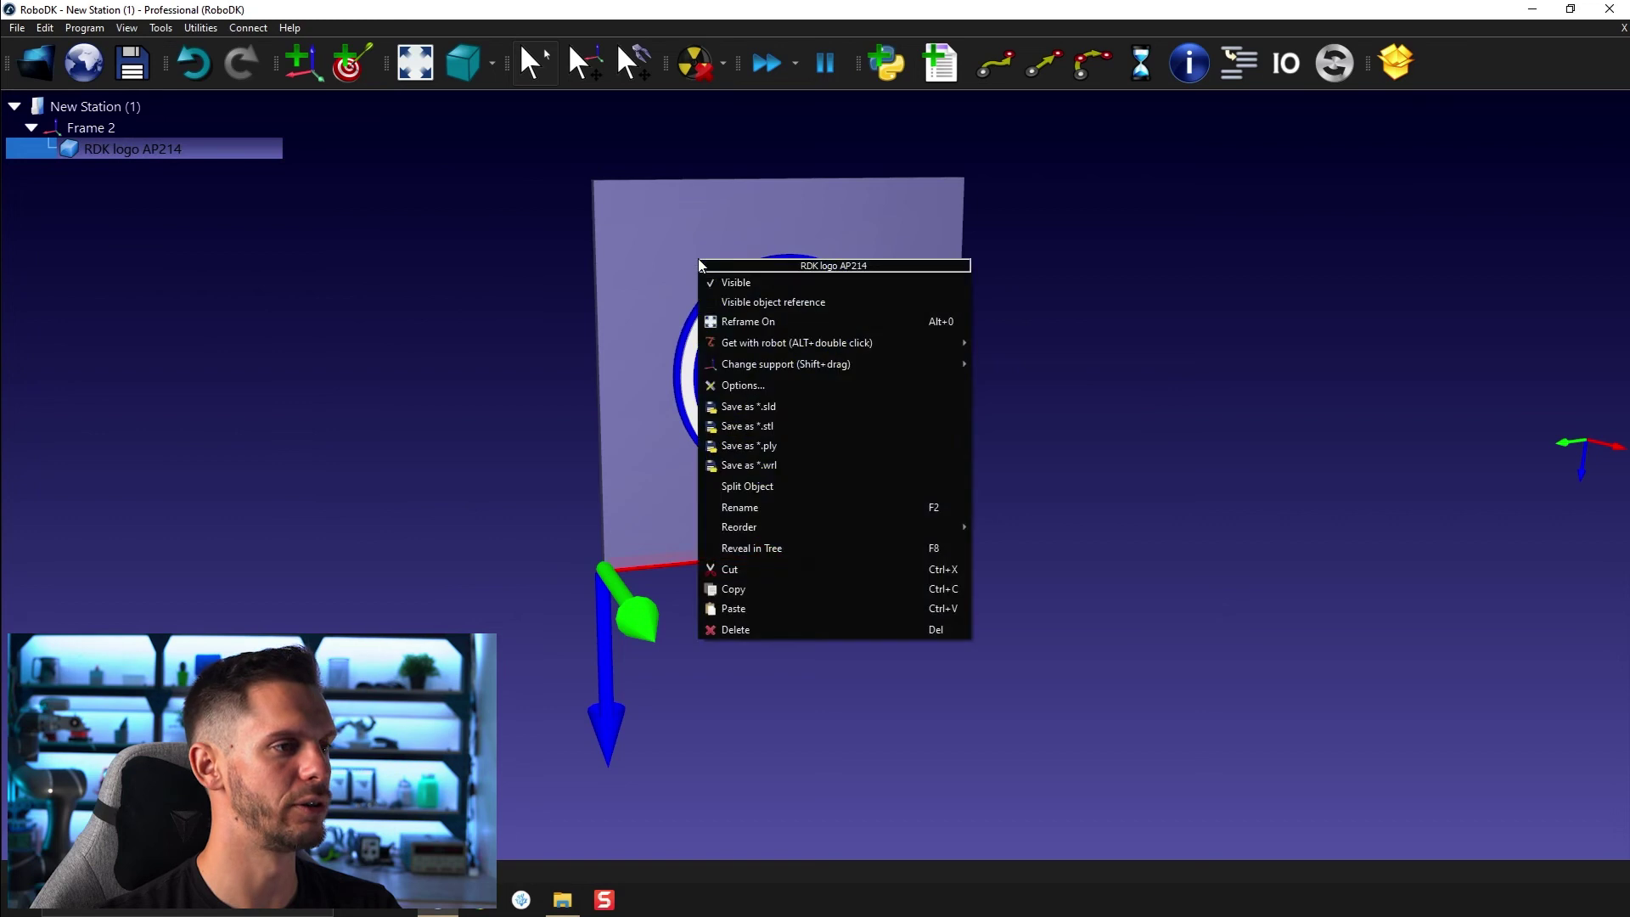
left_click(787, 409)
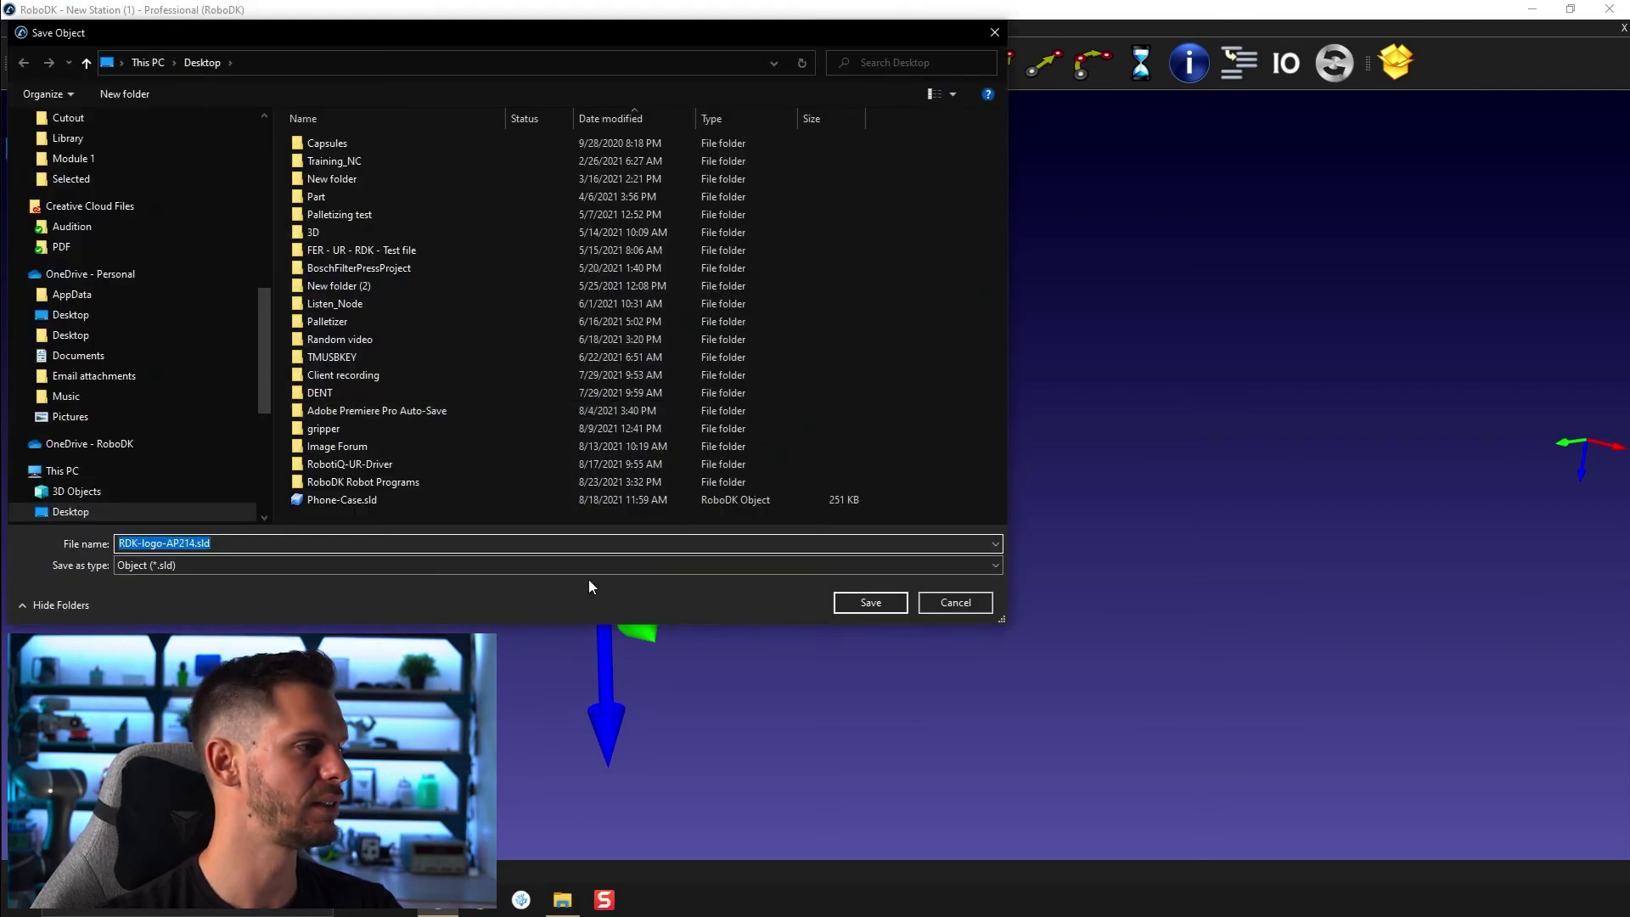
left_click_drag(186, 36, 320, 53)
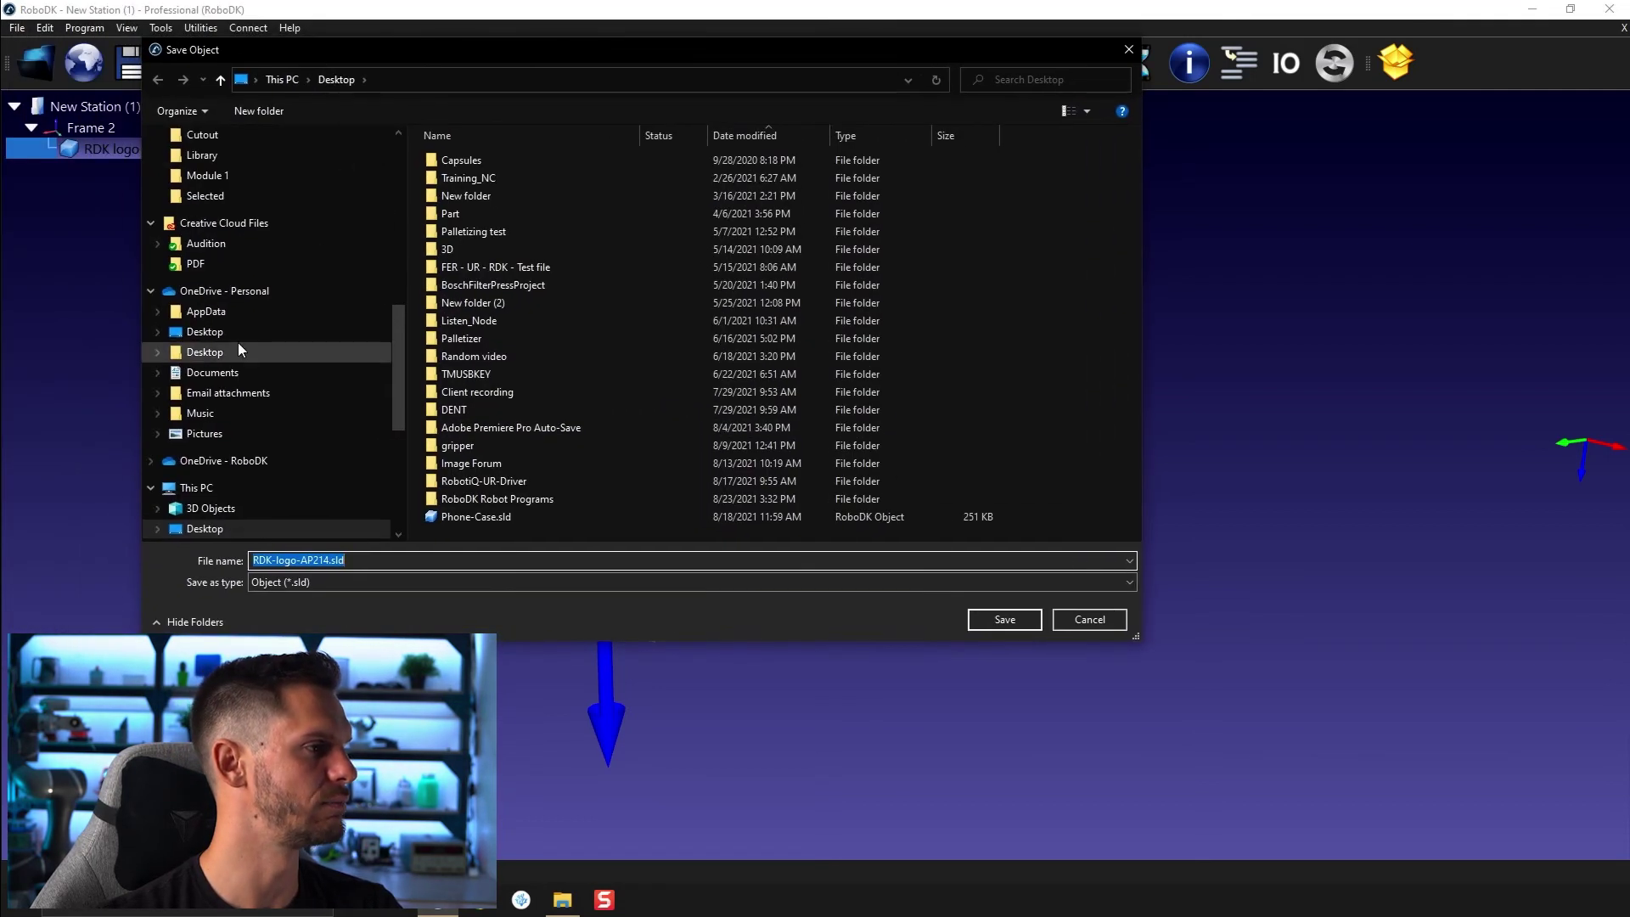
scroll(237, 333, "up", 4)
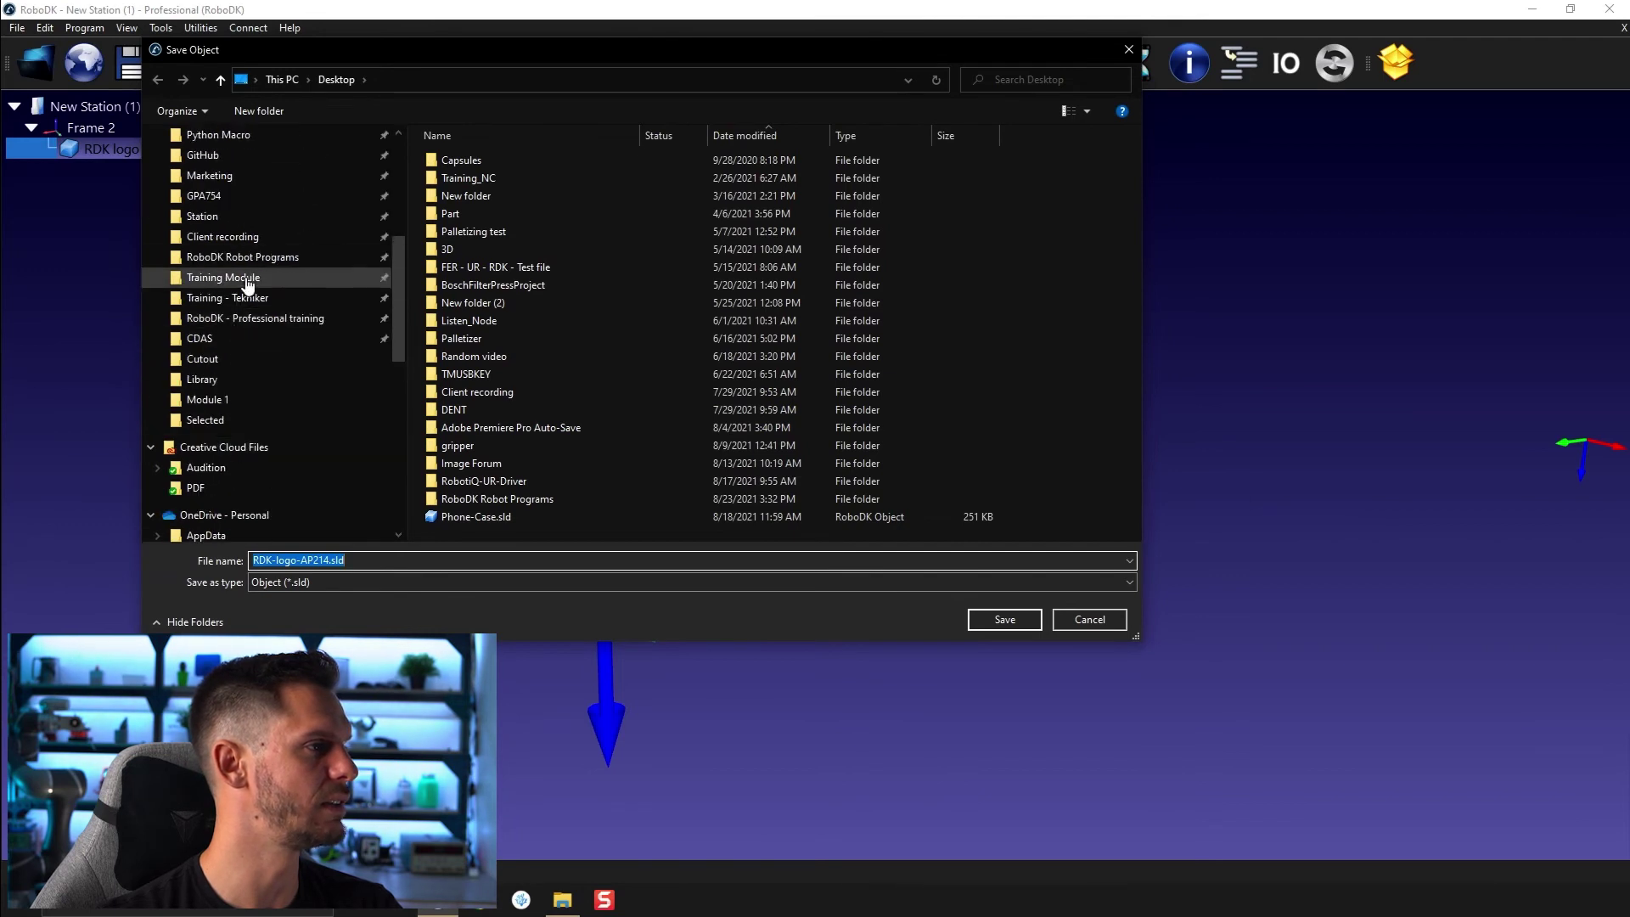
left_click(223, 277)
double_click(487, 186)
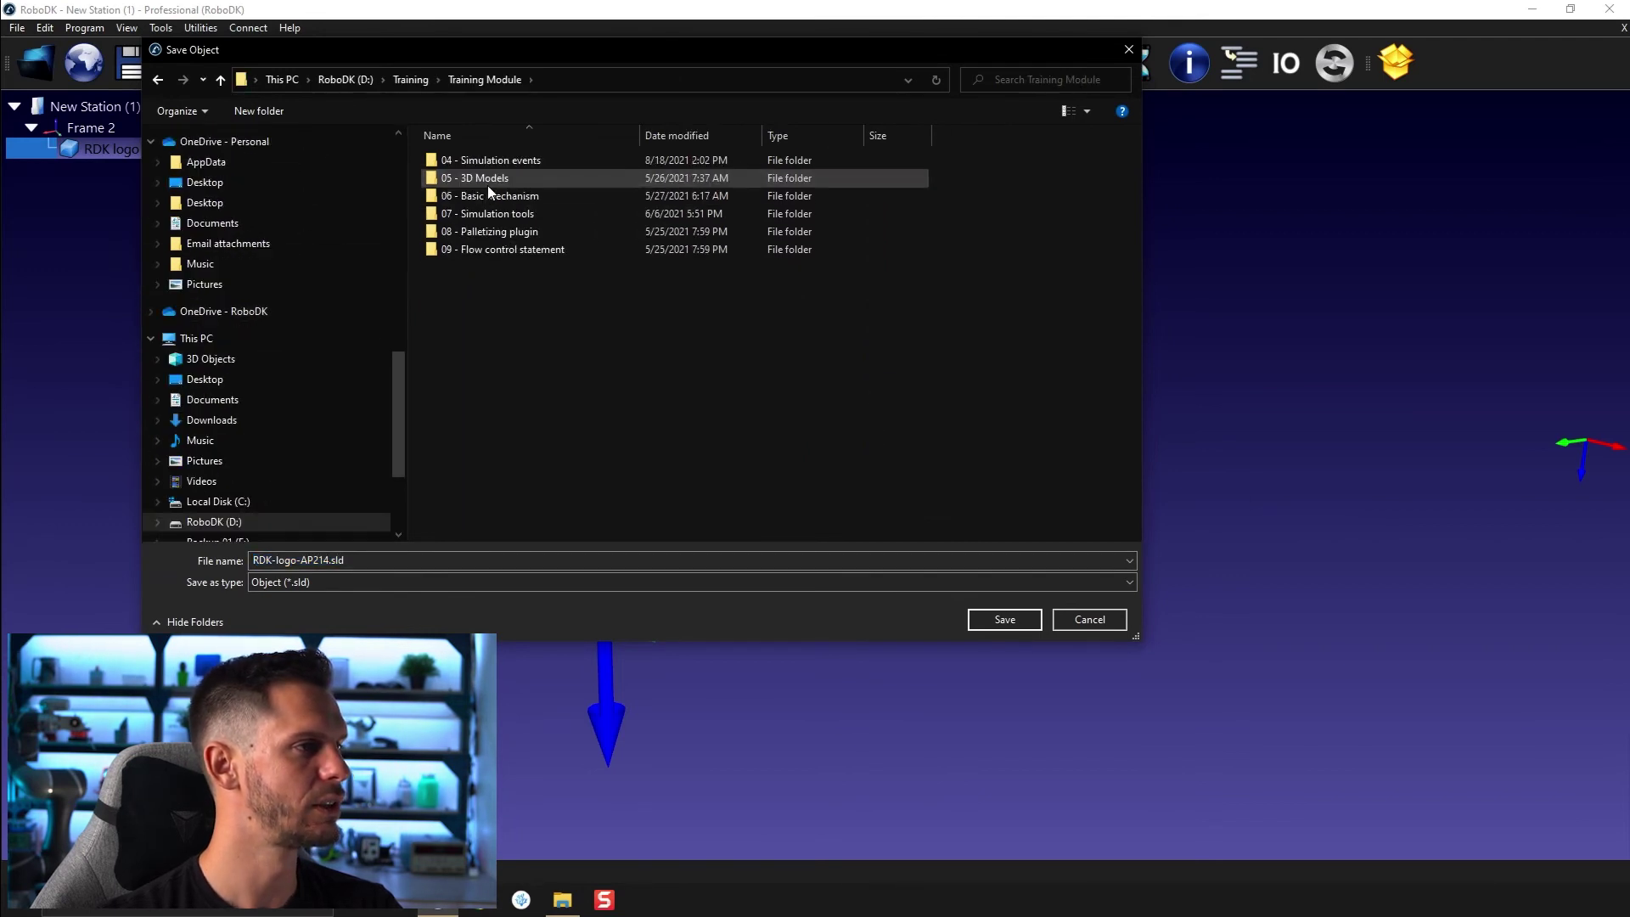
double_click(487, 185)
double_click(480, 163)
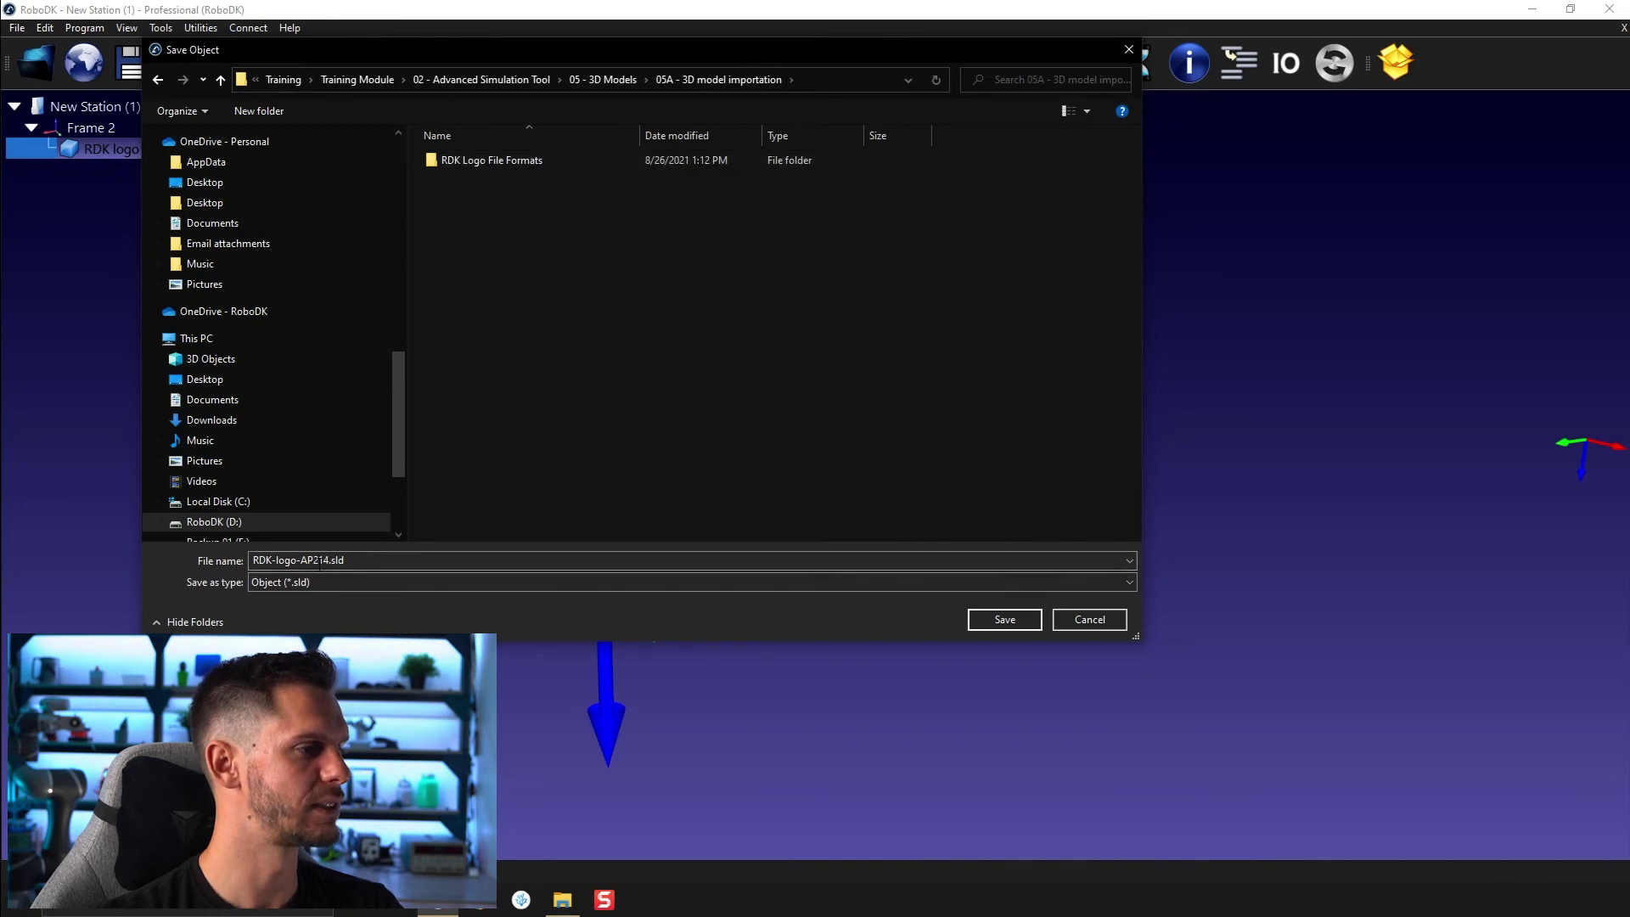
left_click(504, 161)
double_click(502, 159)
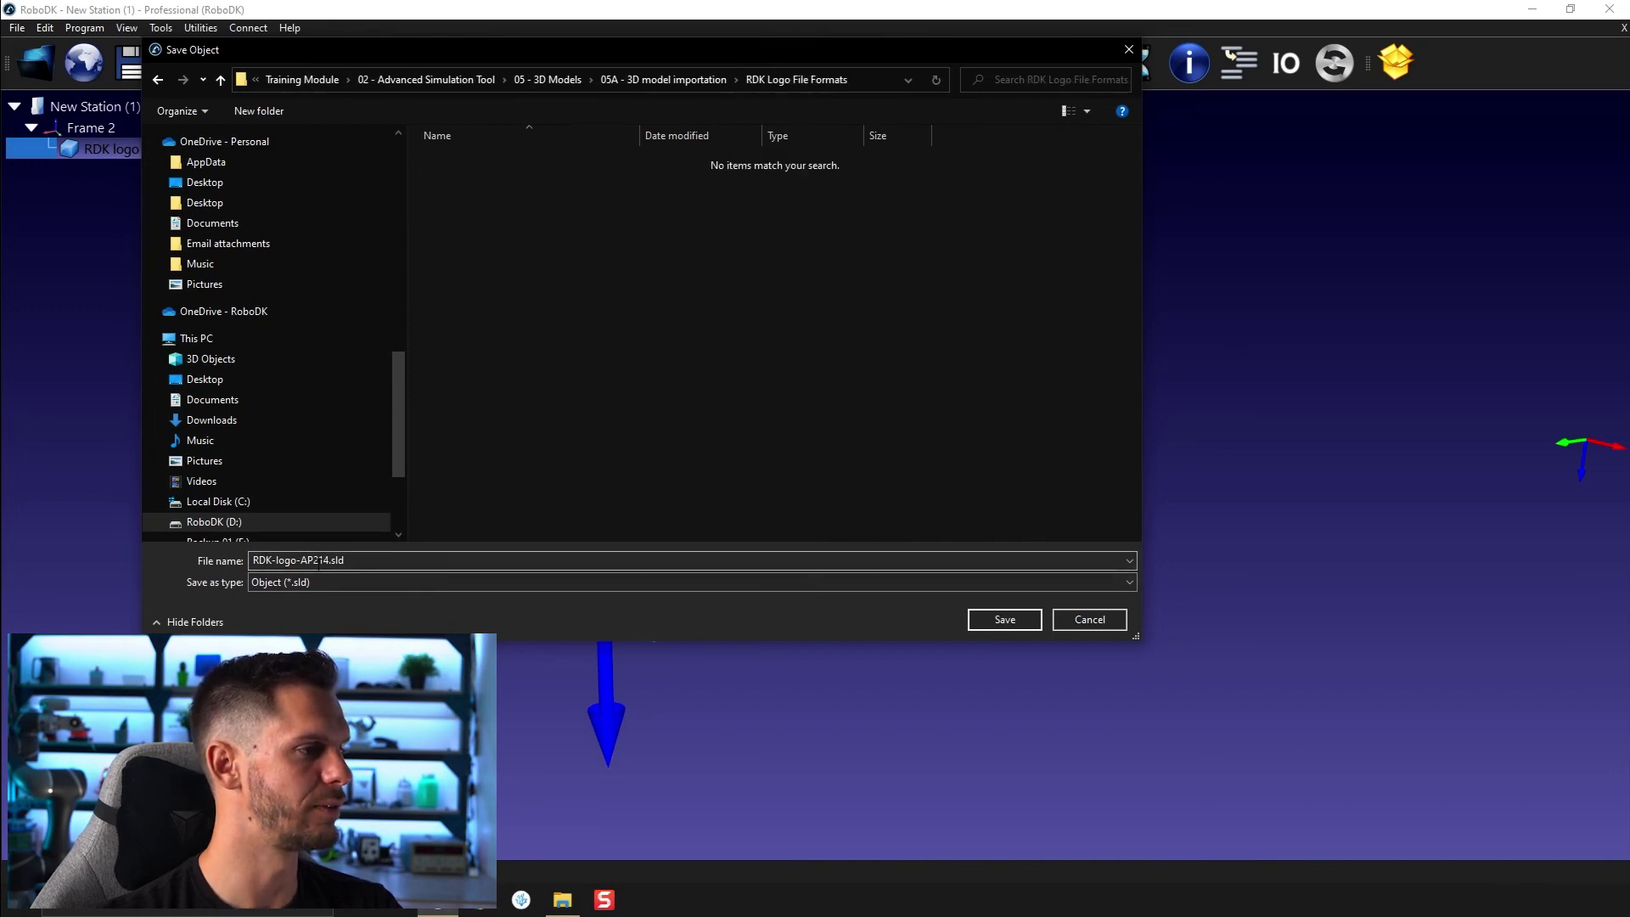
left_click(253, 561)
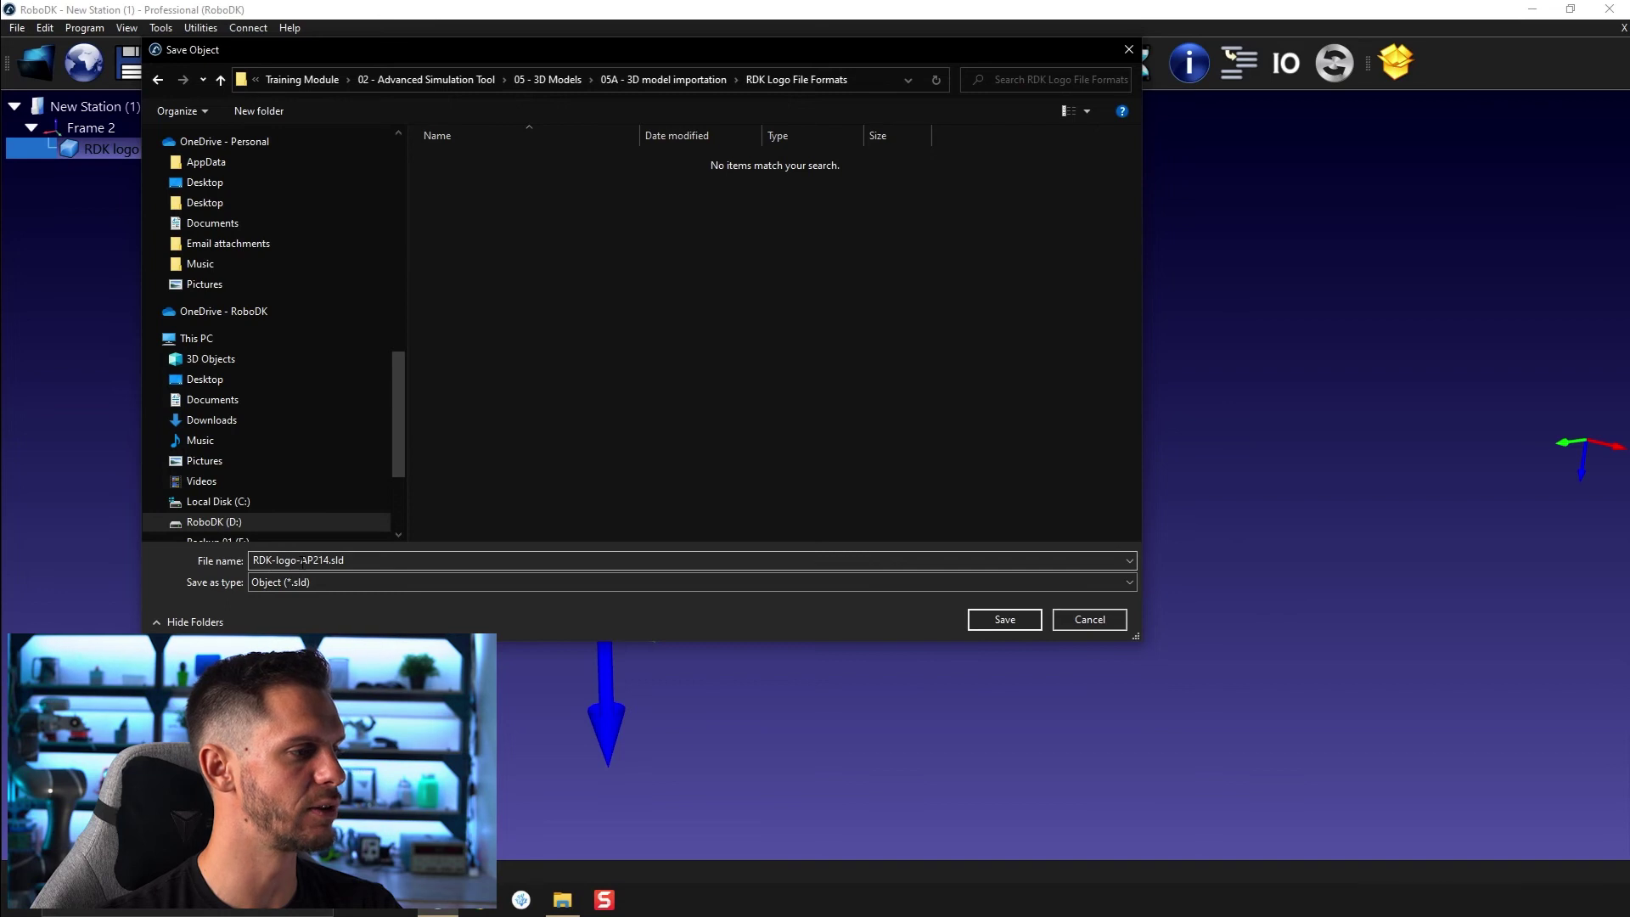
left_click(1016, 625)
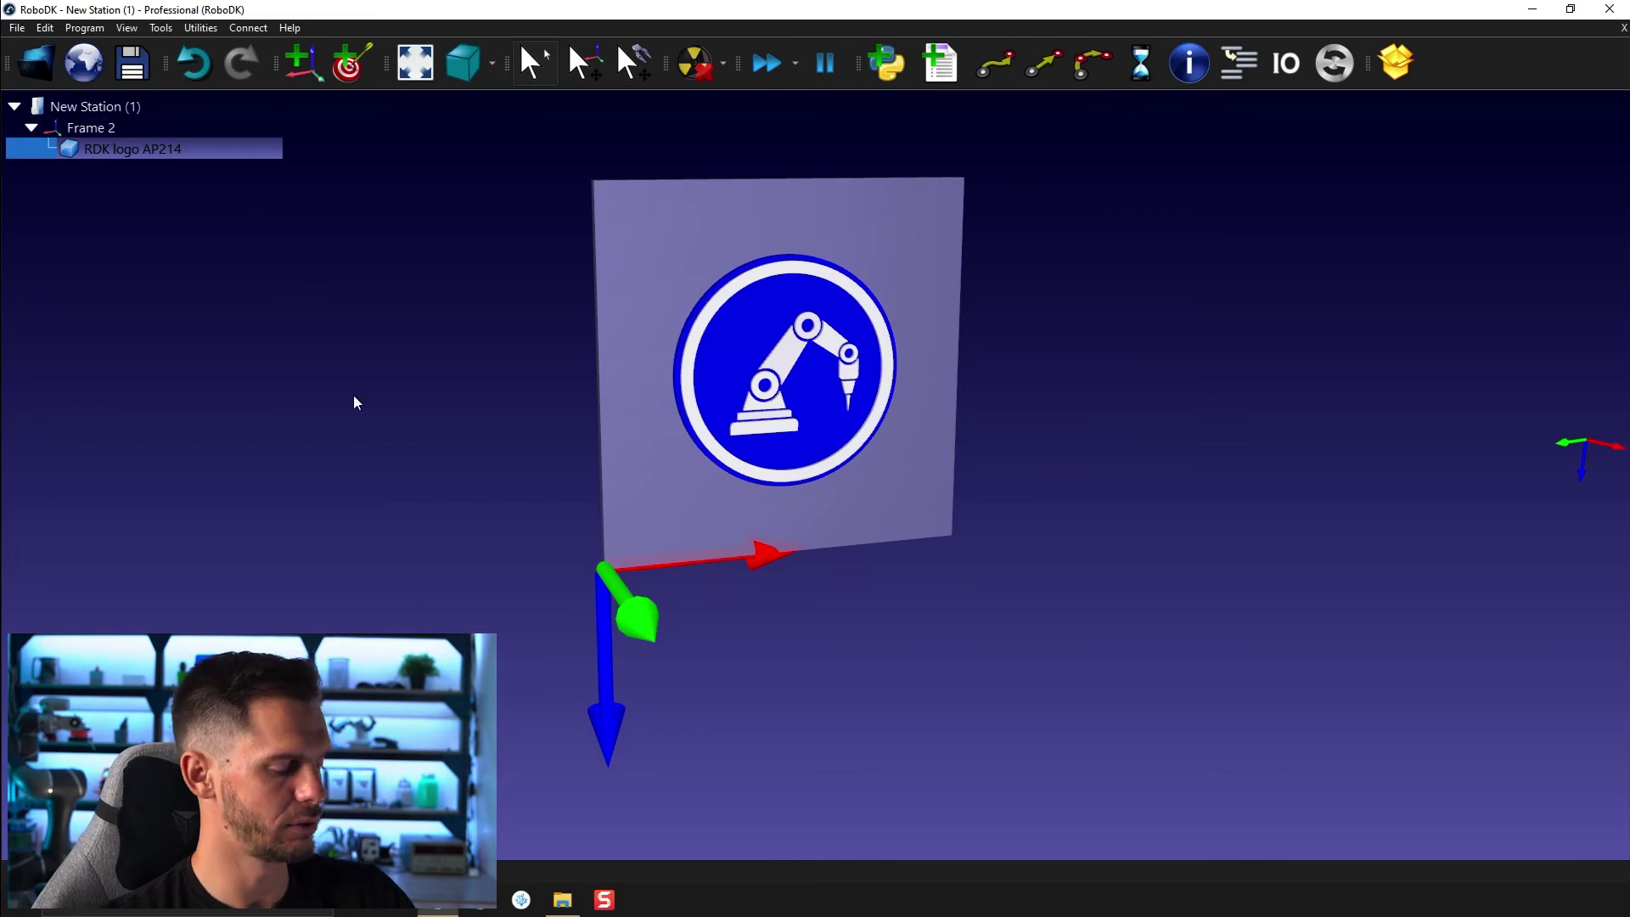
Create a new station, import RDK-logo-AP214.sld from the RDK Logo File Formats folder and check the logo's colors.
key("ctrl+n")
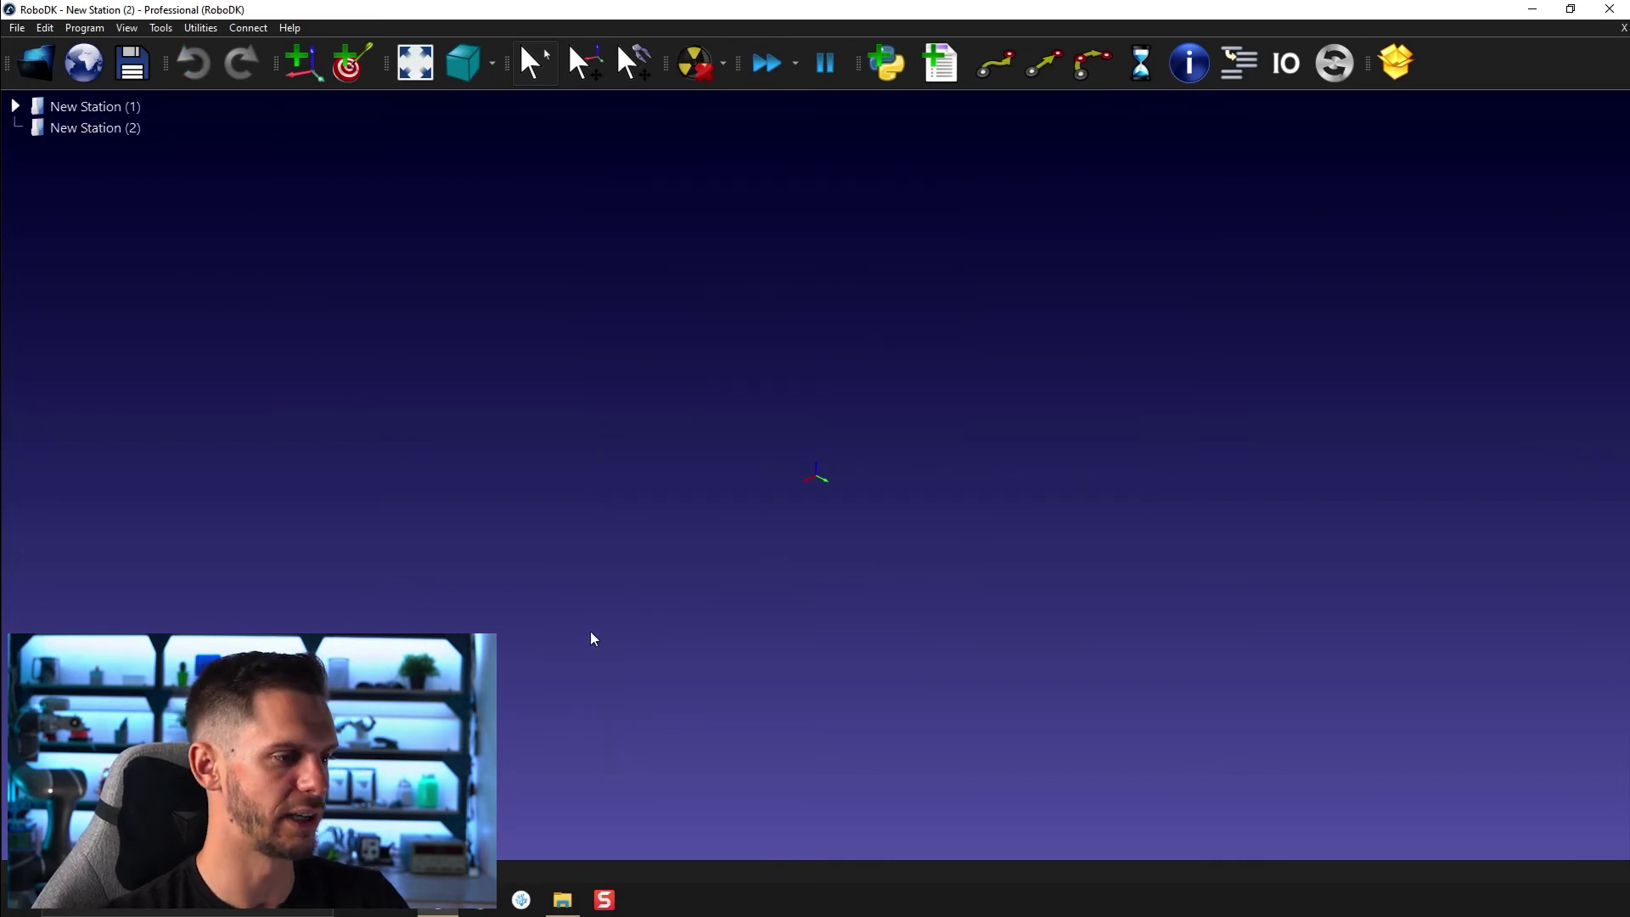
left_click(562, 899)
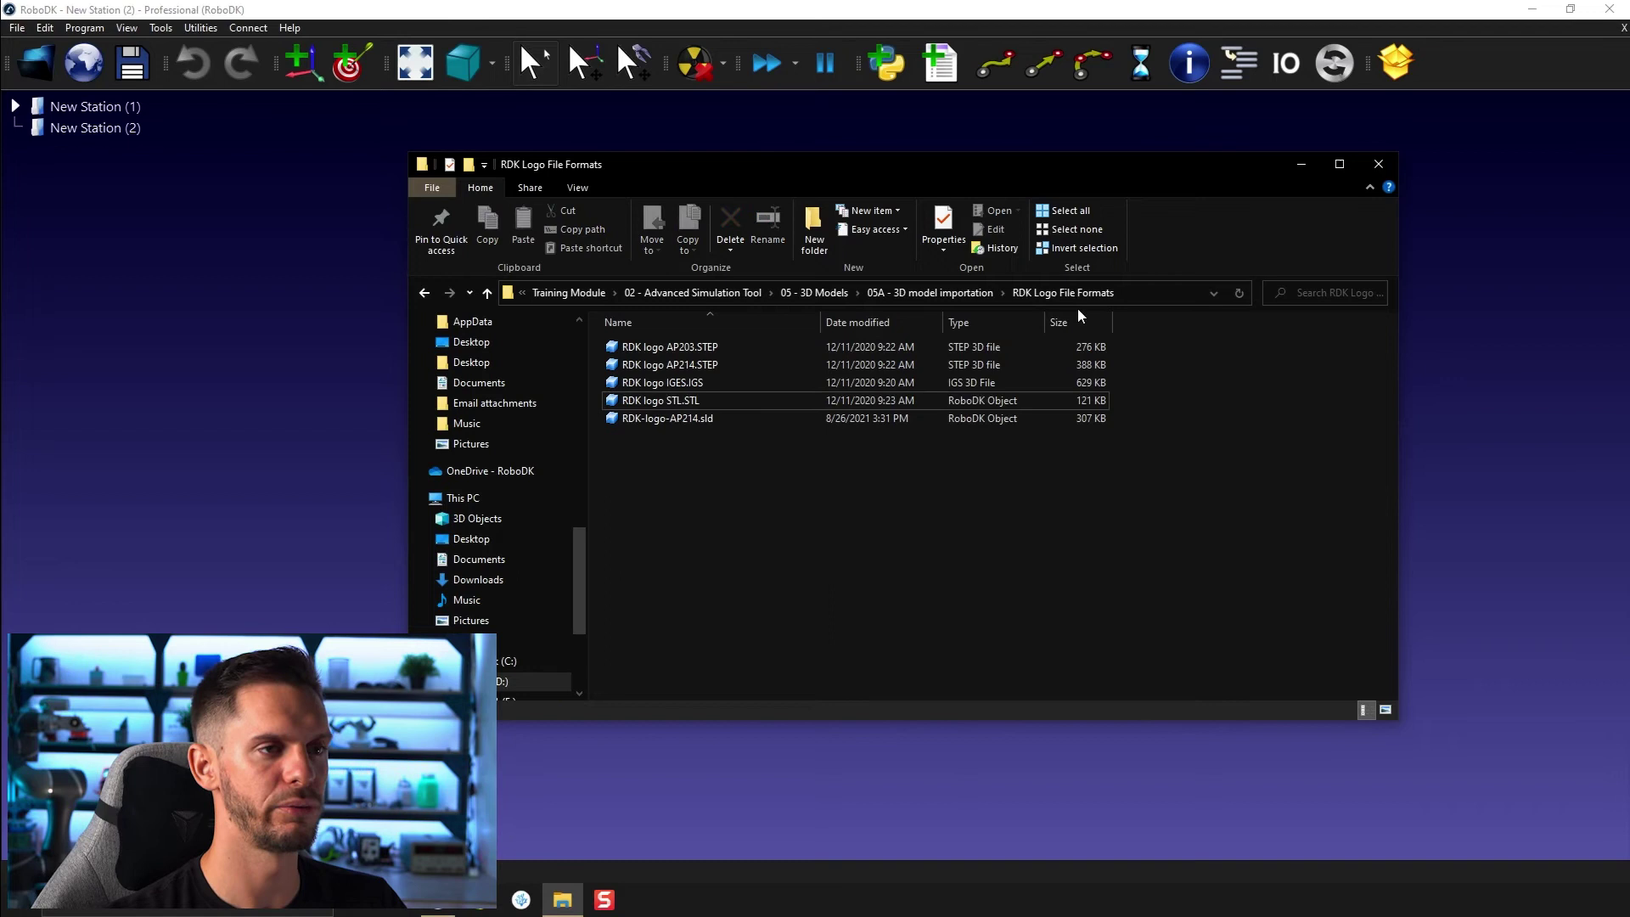
left_click(667, 420)
left_click_drag(655, 424, 328, 302)
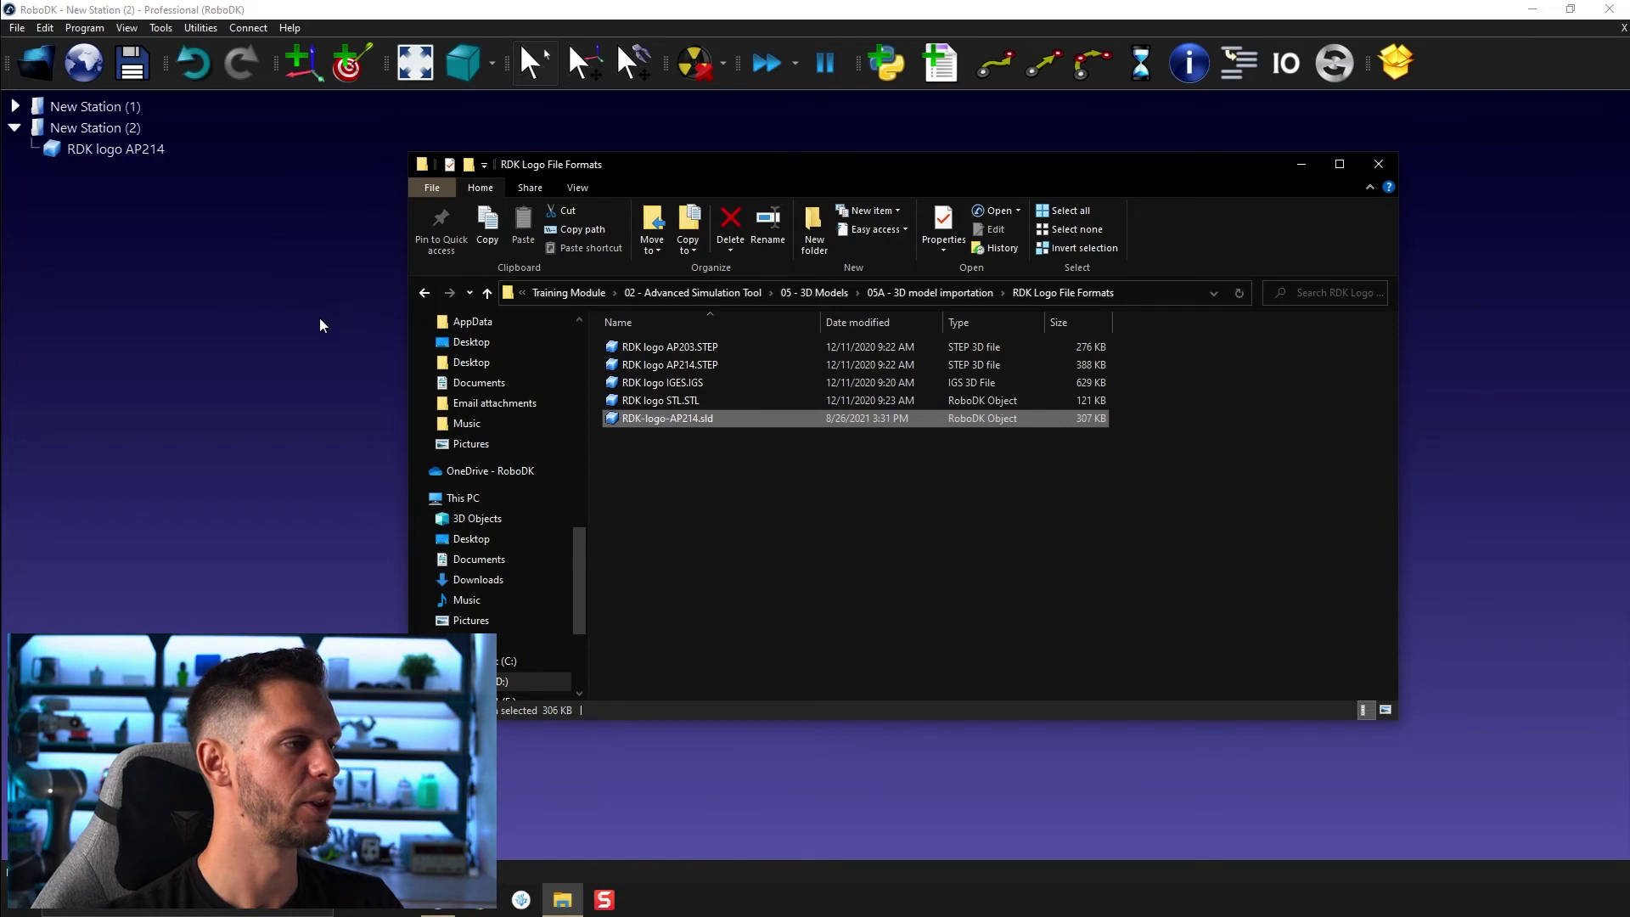
left_click_drag(744, 508, 903, 561)
scroll(904, 560, "up", 1)
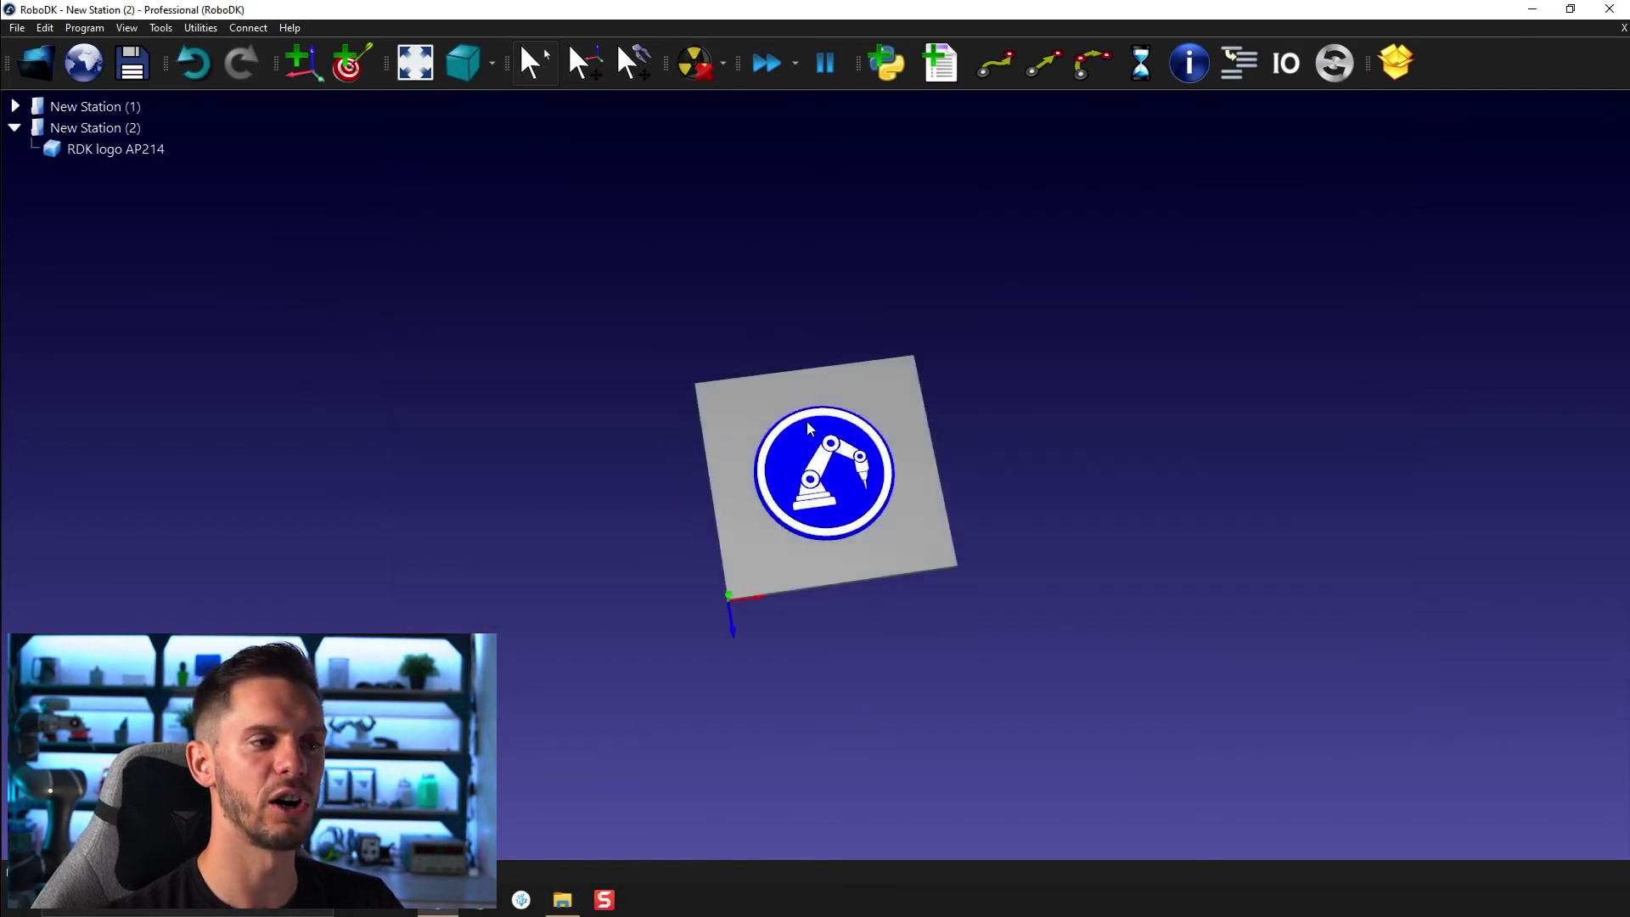
Examine the reloaded AP214 logo up close from several angles to check its face colors and geometry.
scroll(807, 426, "up", 4)
middle_click_drag(897, 534, 798, 416)
right_click_drag(798, 416, 996, 478)
left_click_drag(996, 478, 838, 532)
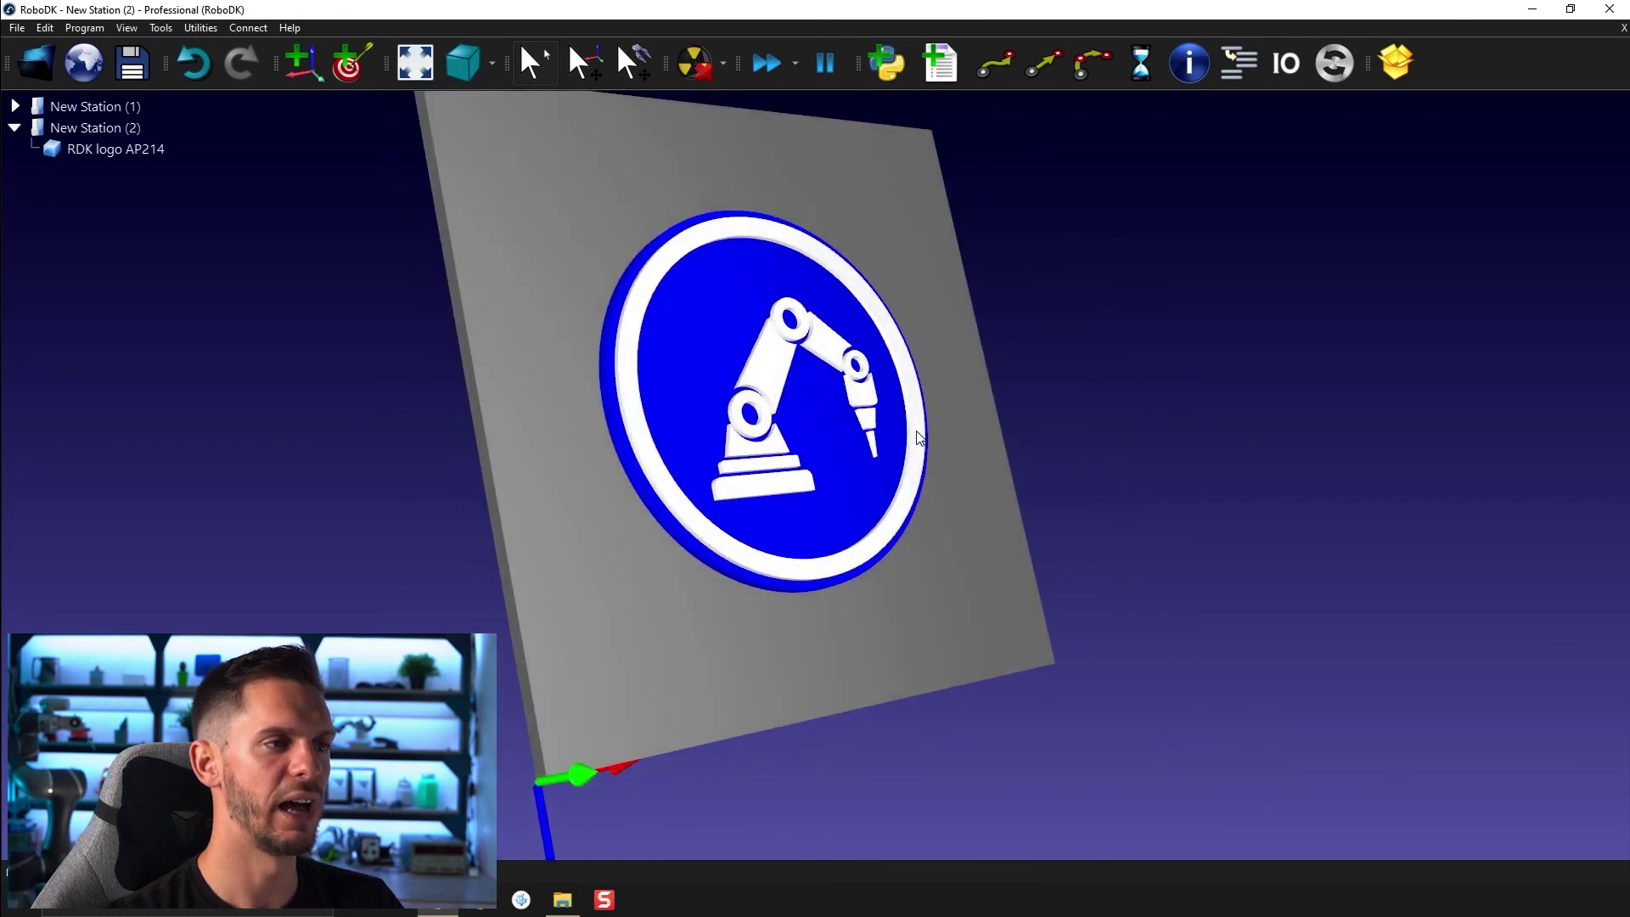
left_click_drag(664, 328, 906, 379)
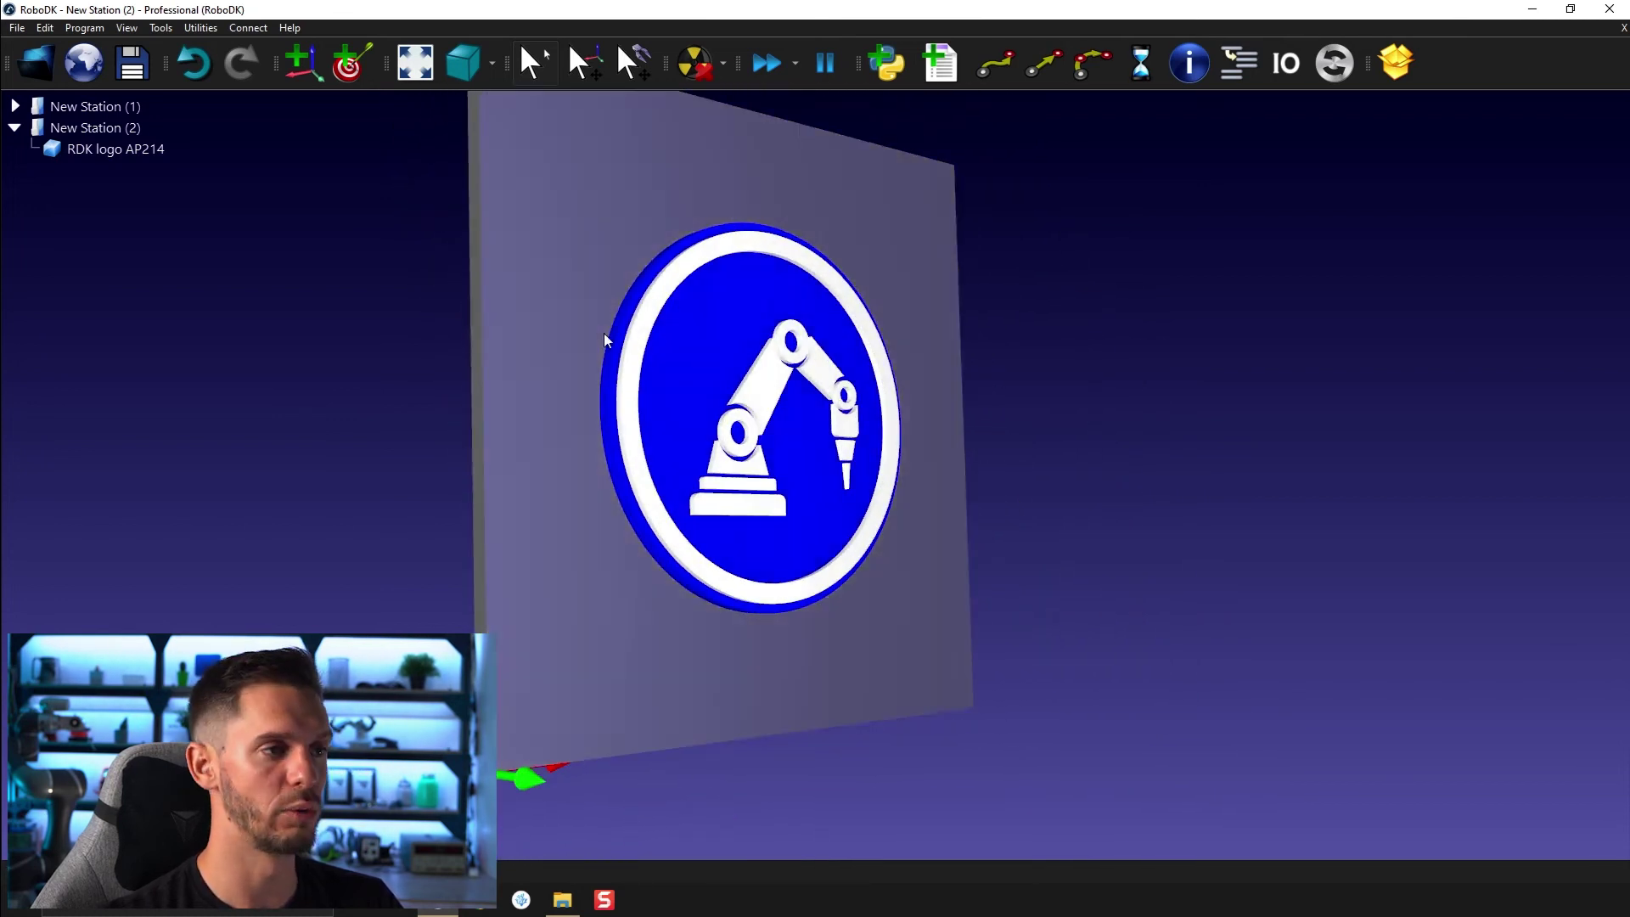
middle_click_drag(604, 333, 807, 365)
right_click_drag(807, 365, 771, 408)
scroll(771, 408, "down", 2)
middle_click_drag(771, 407, 660, 360)
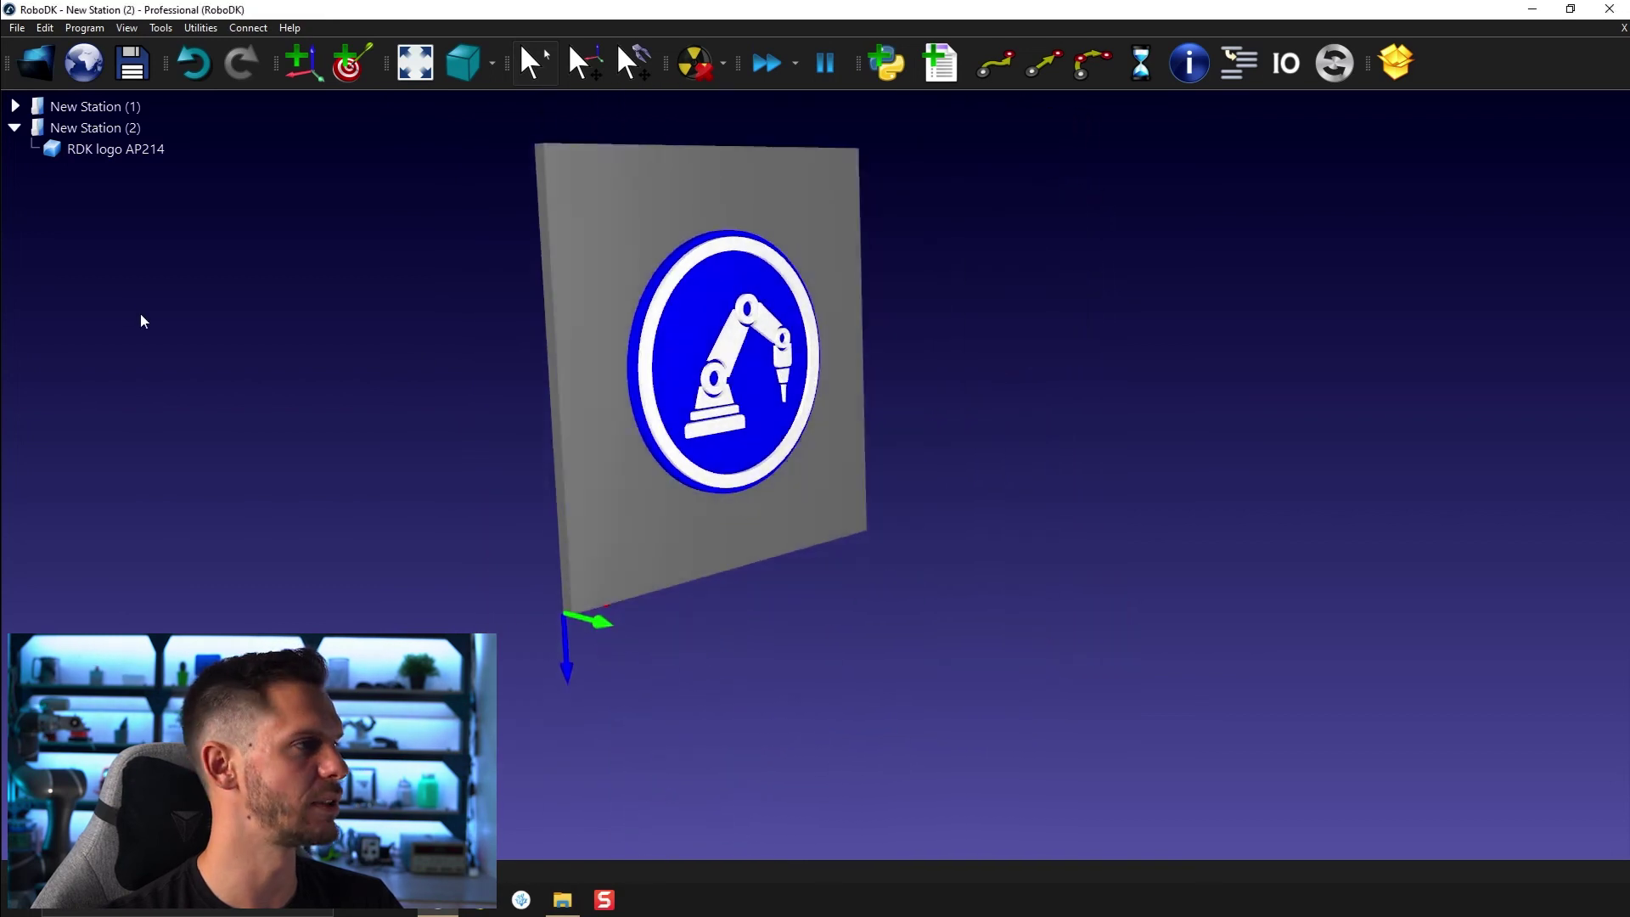
Switch to an isometric view and add a reference frame to New Station (2).
double_click(156, 150)
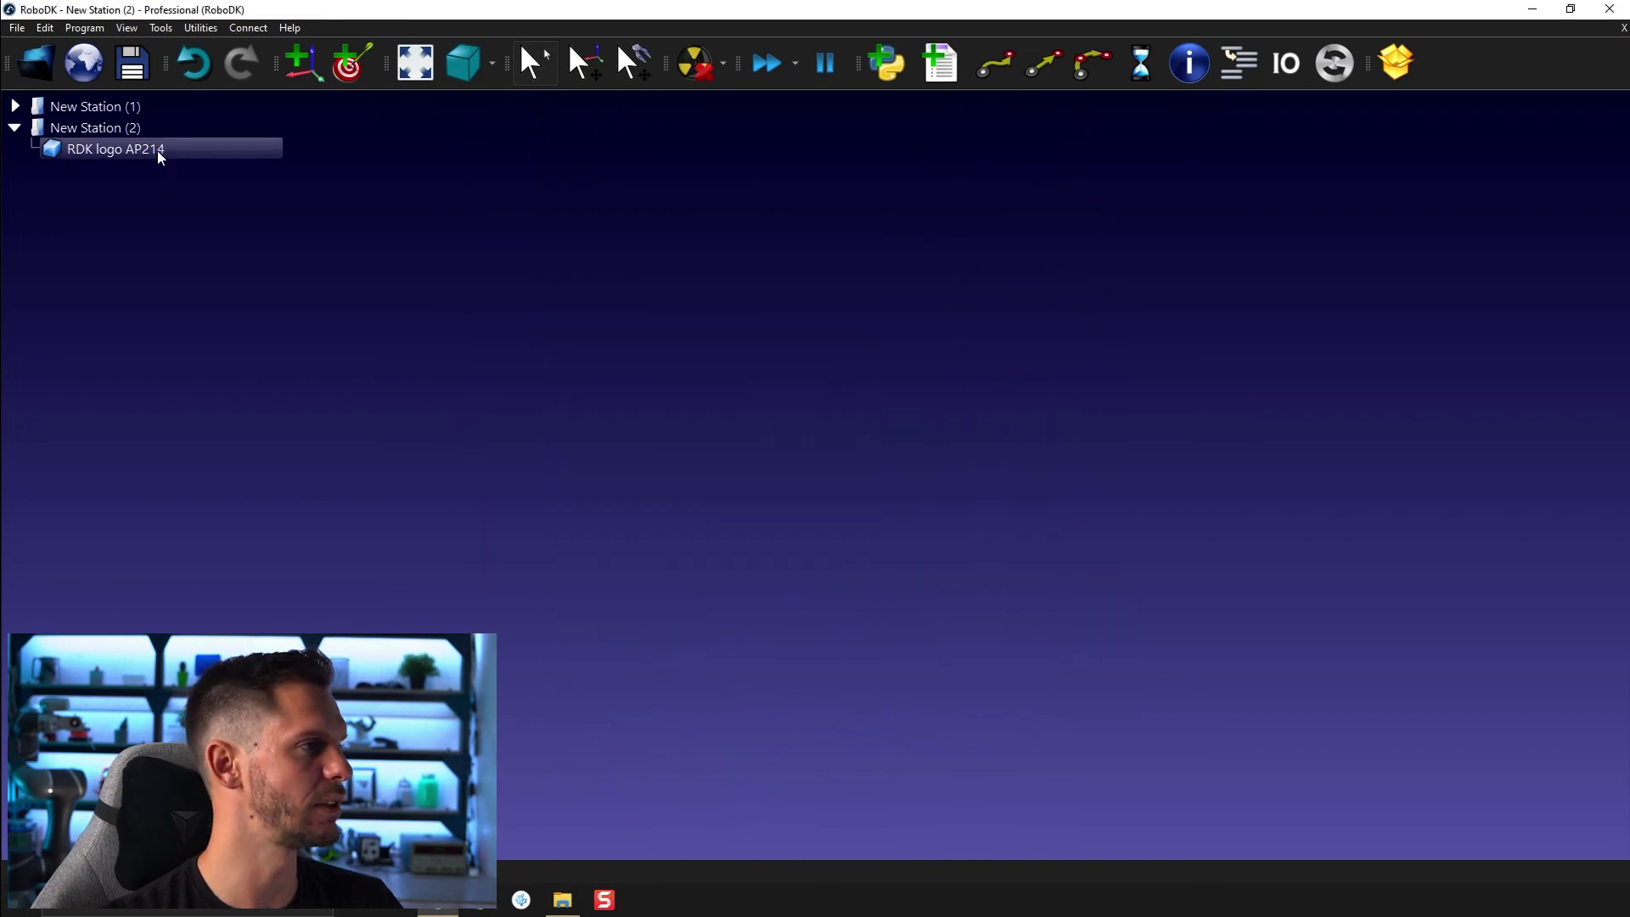
left_click(467, 68)
left_click(317, 74)
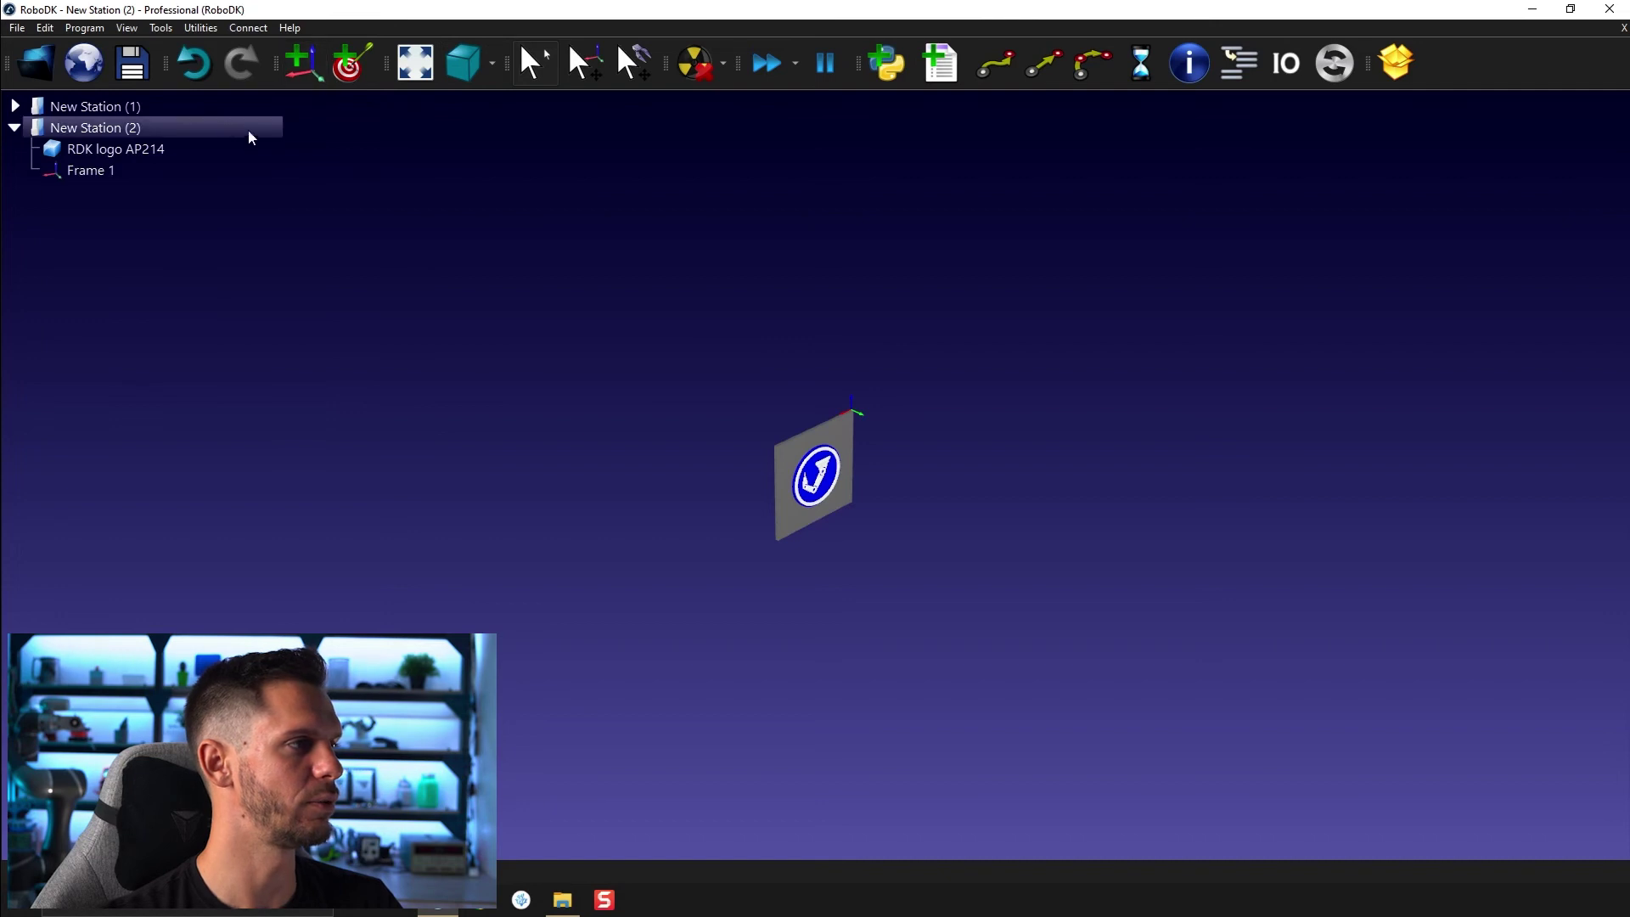
Apply the fast import settings to the CAD import options, setting linear, angular and curve accuracy to 5.000.
left_click(175, 29)
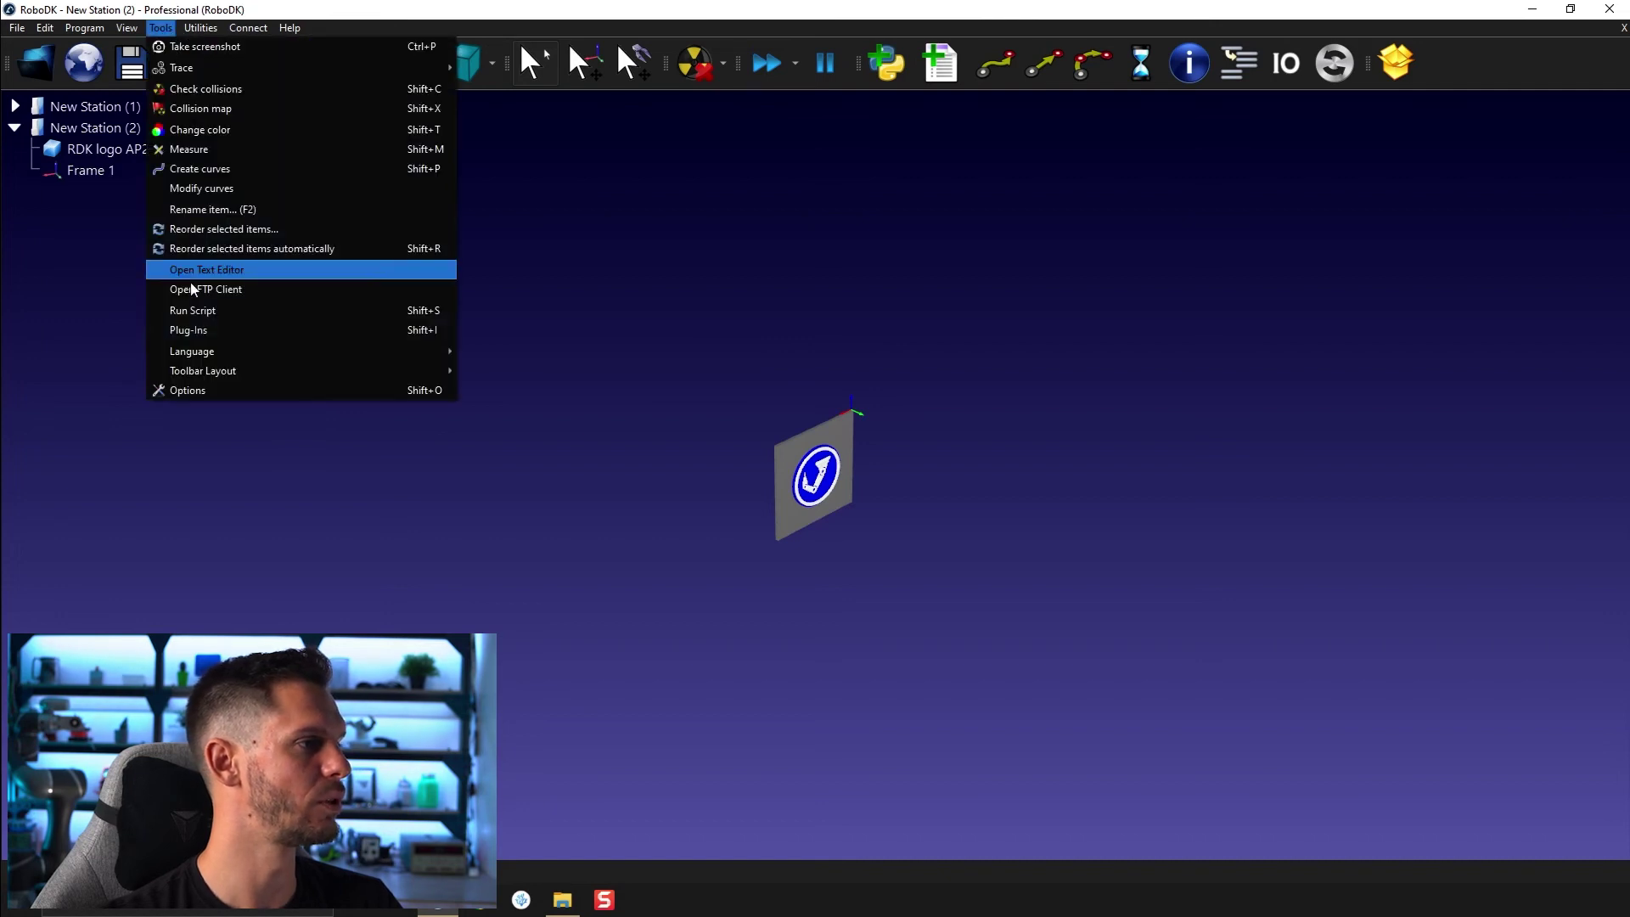
left_click(226, 384)
left_click(701, 121)
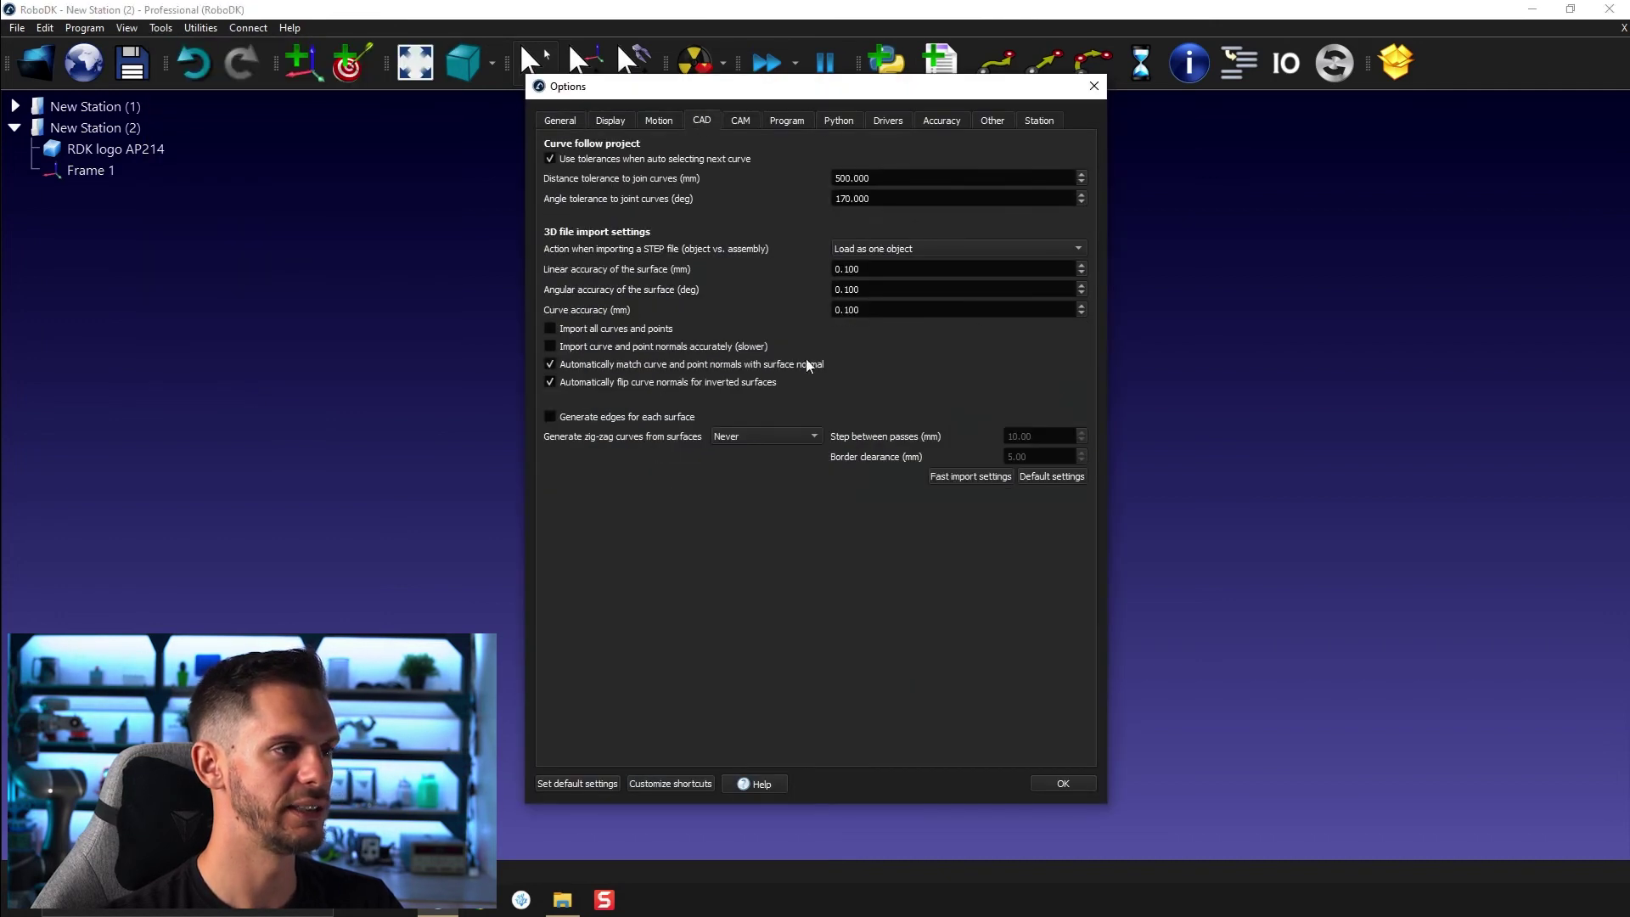
left_click(997, 477)
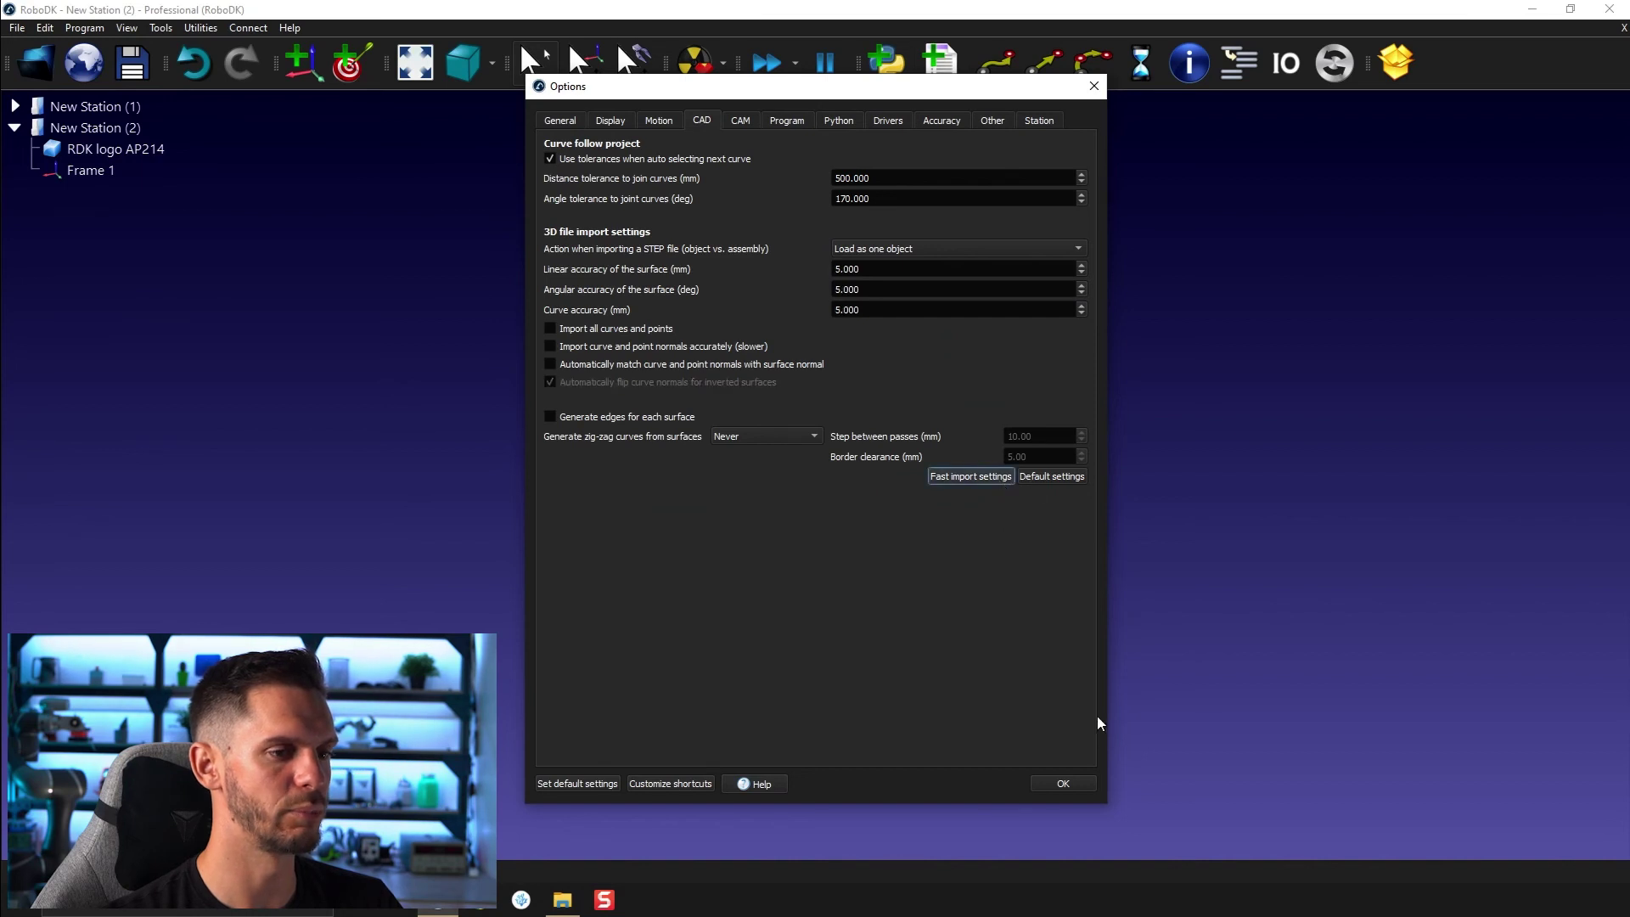
left_click(1063, 783)
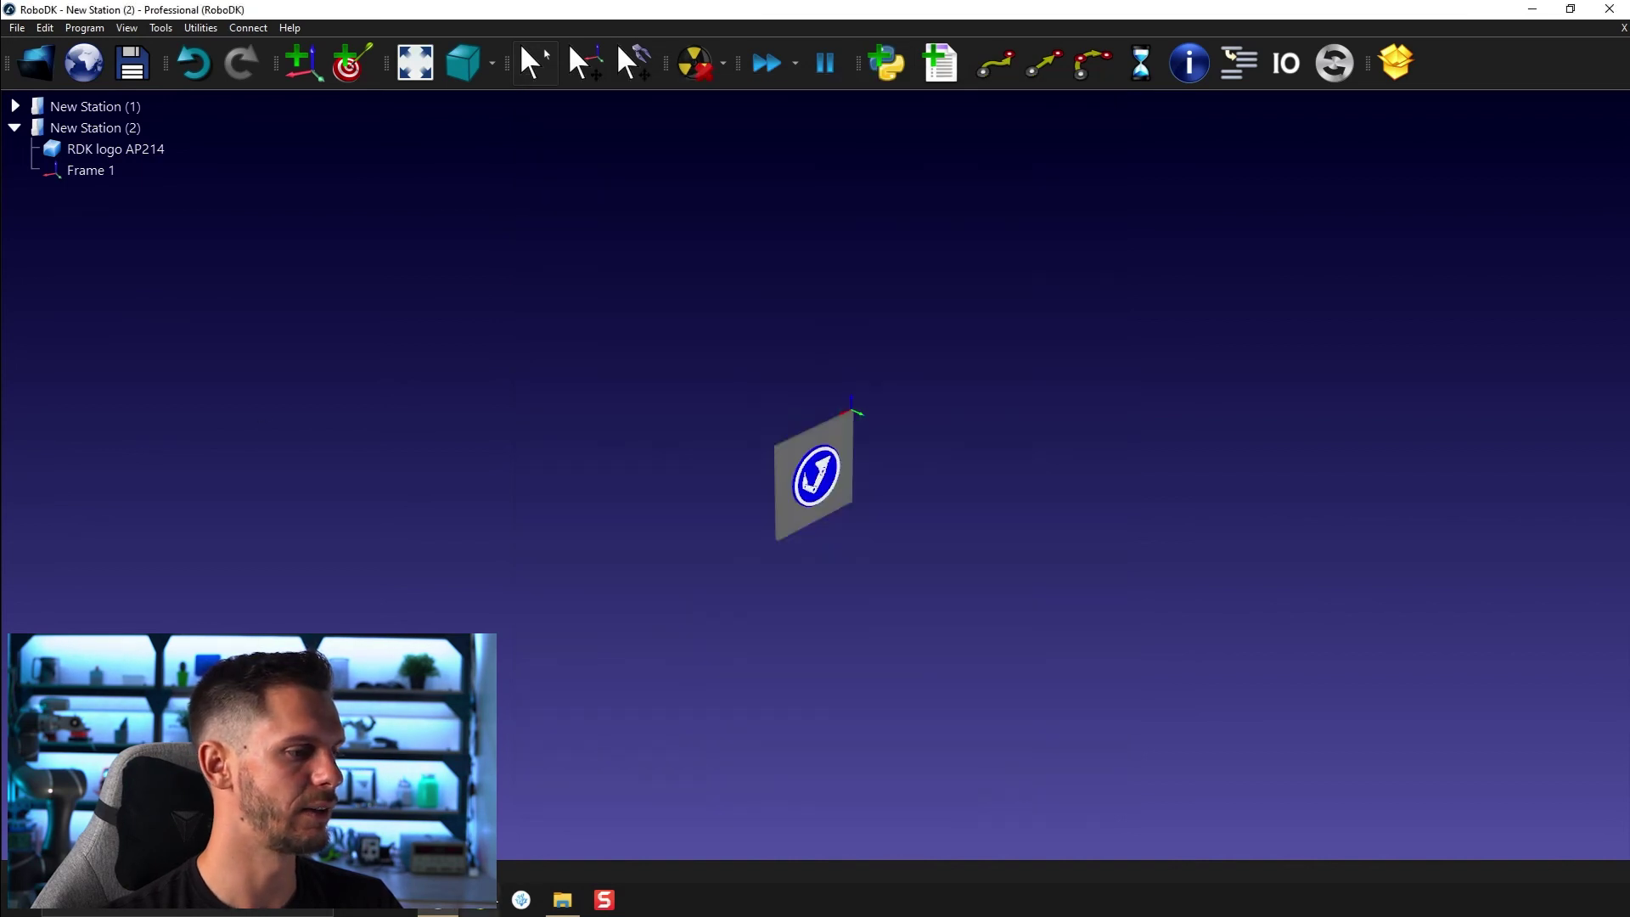
Import a second copy of RDK-logo-AP214.sld into New Station (2) from the recently opened files.
left_click(17, 27)
mouse_move(66, 103)
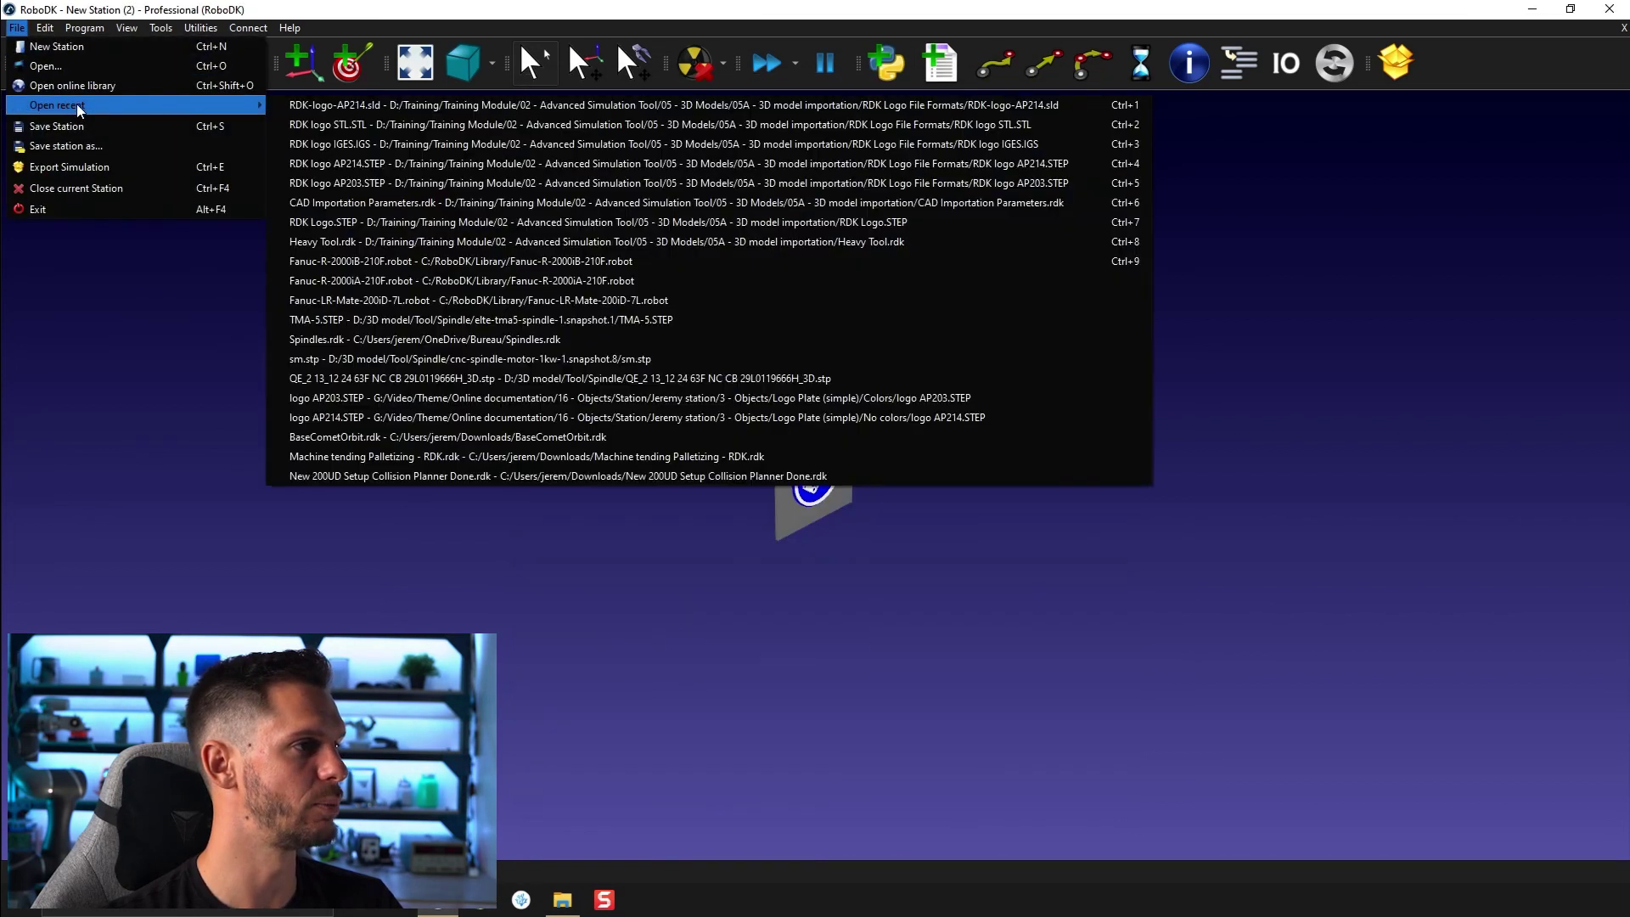
left_click(327, 104)
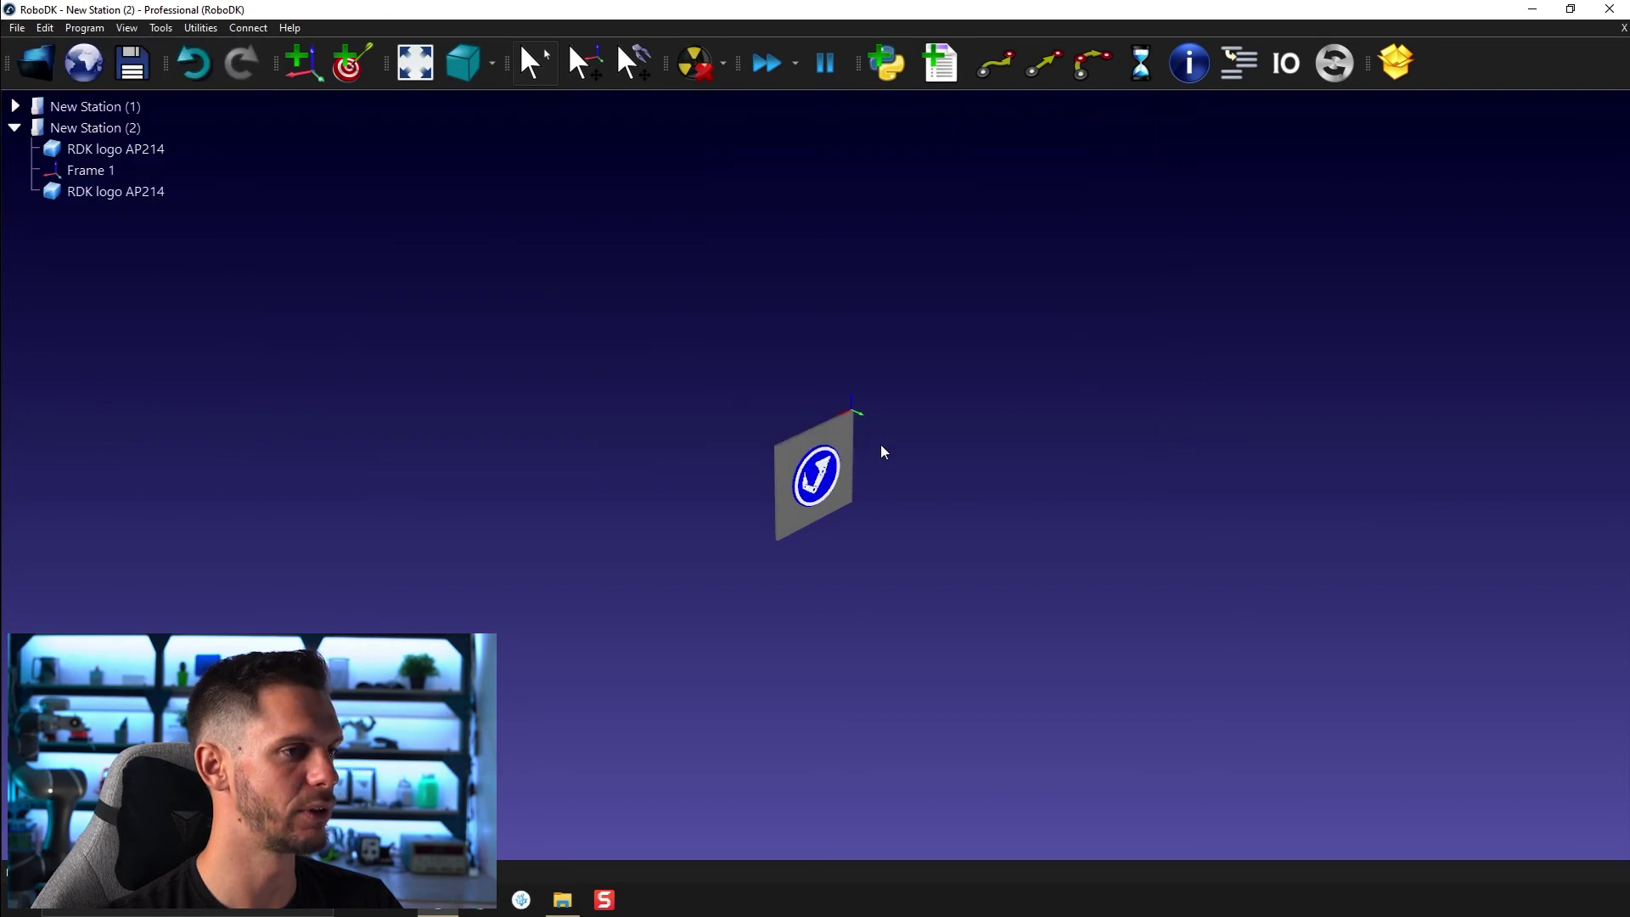
Attach the second RDK logo AP214 to Frame 1 and compare its quality with the first logo.
scroll(880, 456, "down", 5)
scroll(1185, 592, "down", 2)
middle_click_drag(1184, 595, 788, 496)
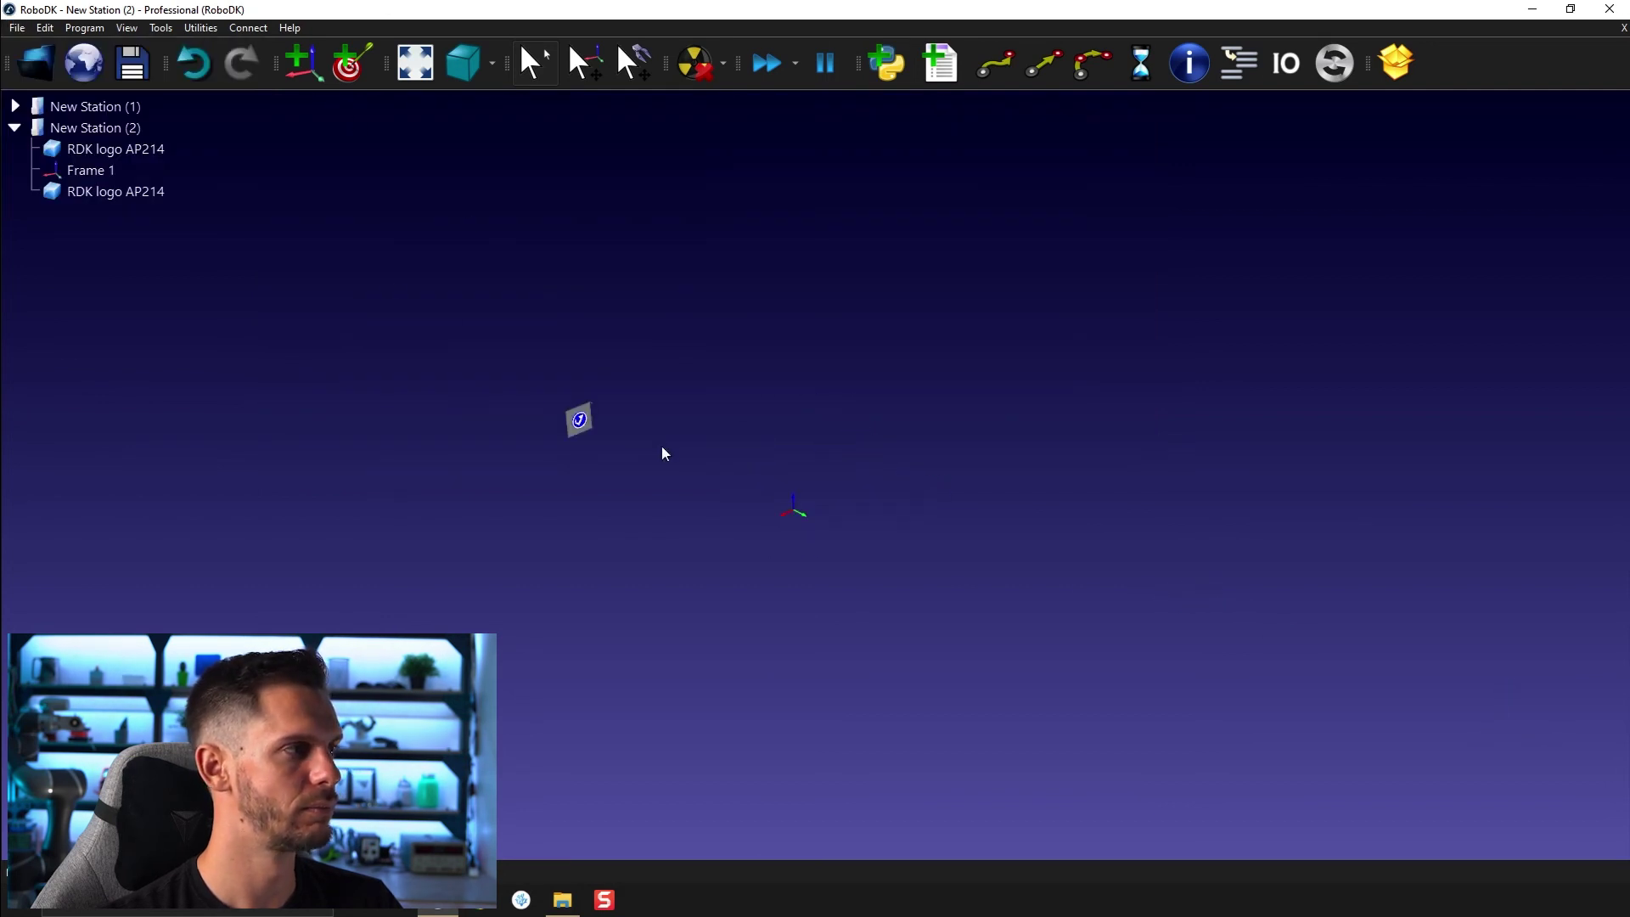
left_click_drag(118, 191, 89, 170)
scroll(781, 520, "up", 1)
scroll(780, 520, "up", 5)
left_click_drag(802, 520, 841, 726)
right_click_drag(839, 722, 741, 742)
middle_click_drag(837, 619, 969, 567)
right_click_drag(969, 567, 1010, 546)
middle_click_drag(939, 521, 1034, 467)
mouse_move(1034, 466)
right_mouse_down()
mouse_move(1022, 535)
mouse_move(1022, 491)
right_mouse_up()
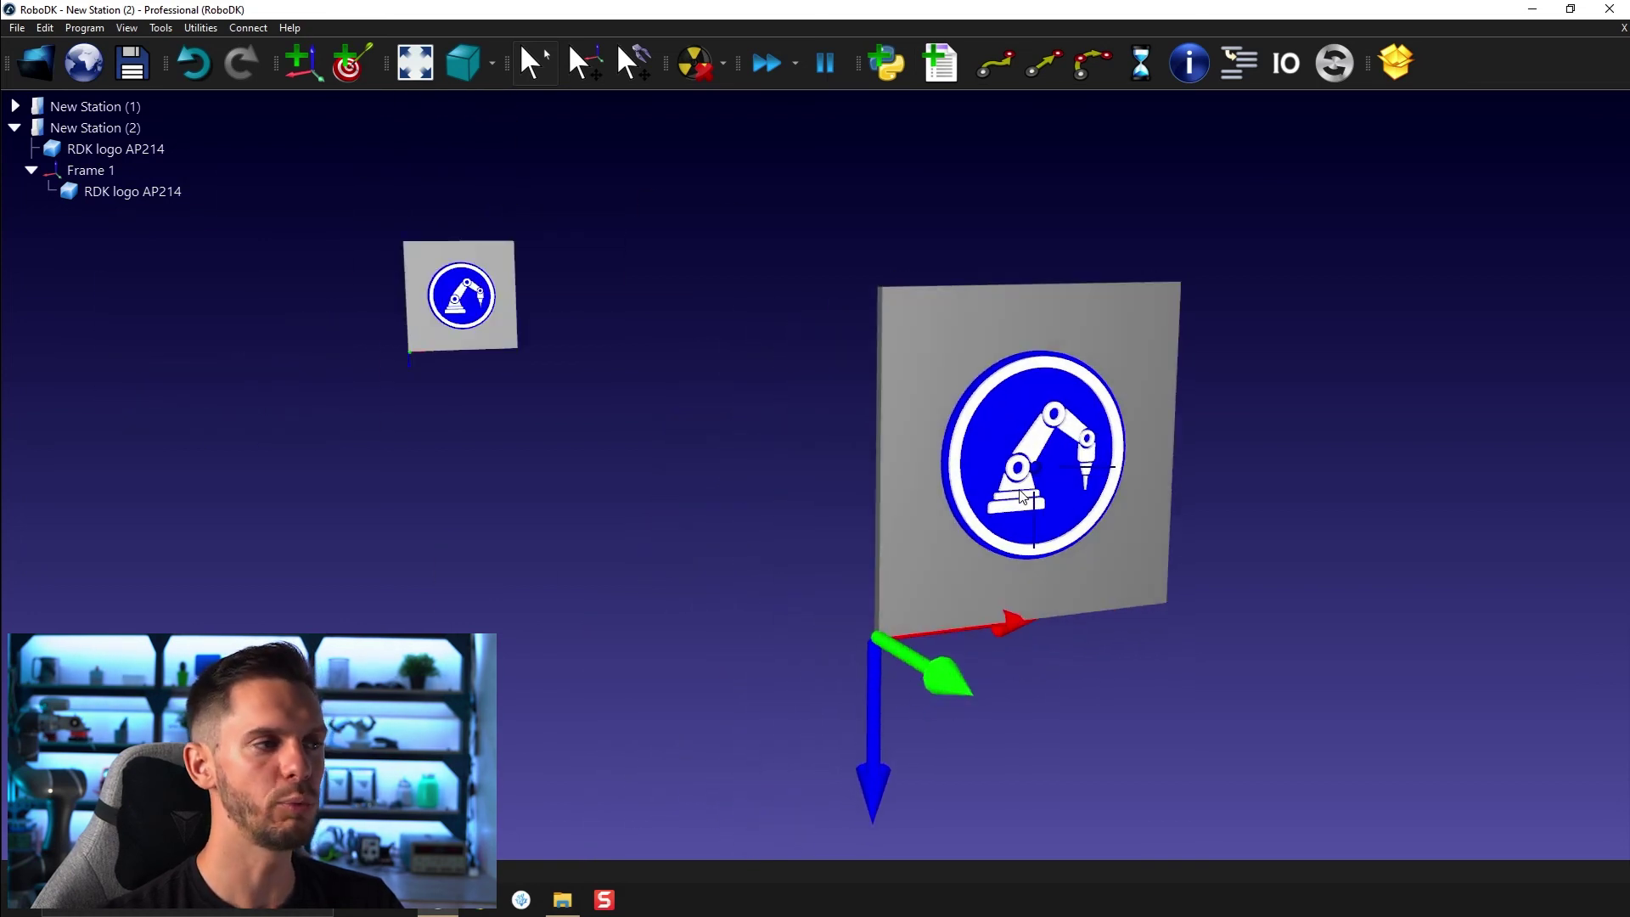